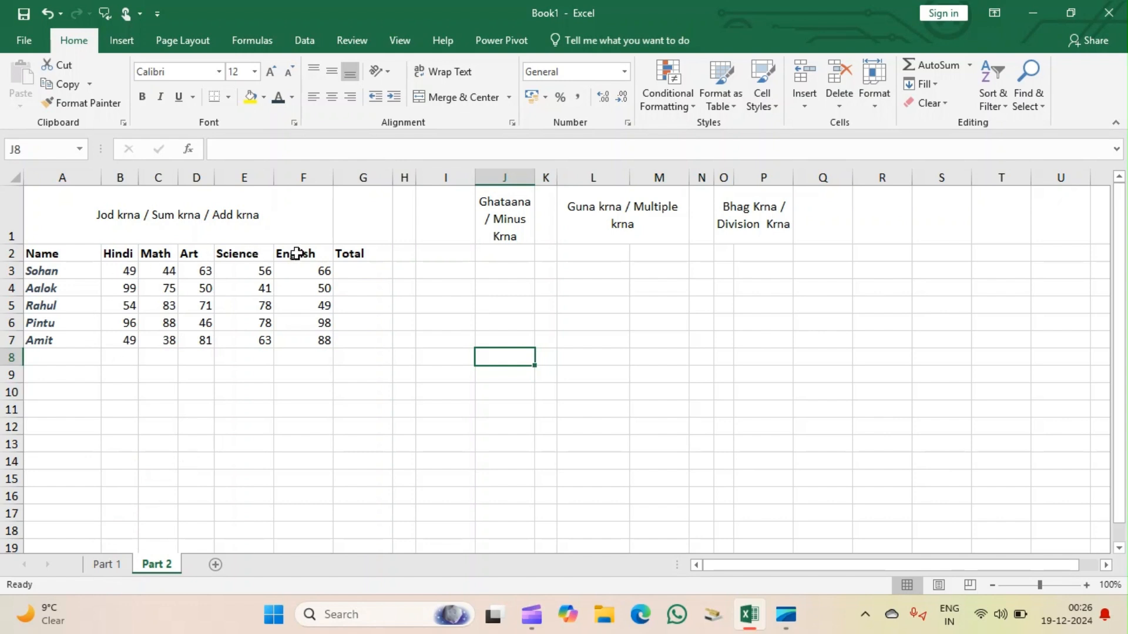
On the Part 1 sheet, autofill Jan through Dec down A2:A13 and January through December down C2:C13.
{"action": "left_click", "coordinate": [108, 565]}
{"action": "left_click", "coordinate": [165, 481]}
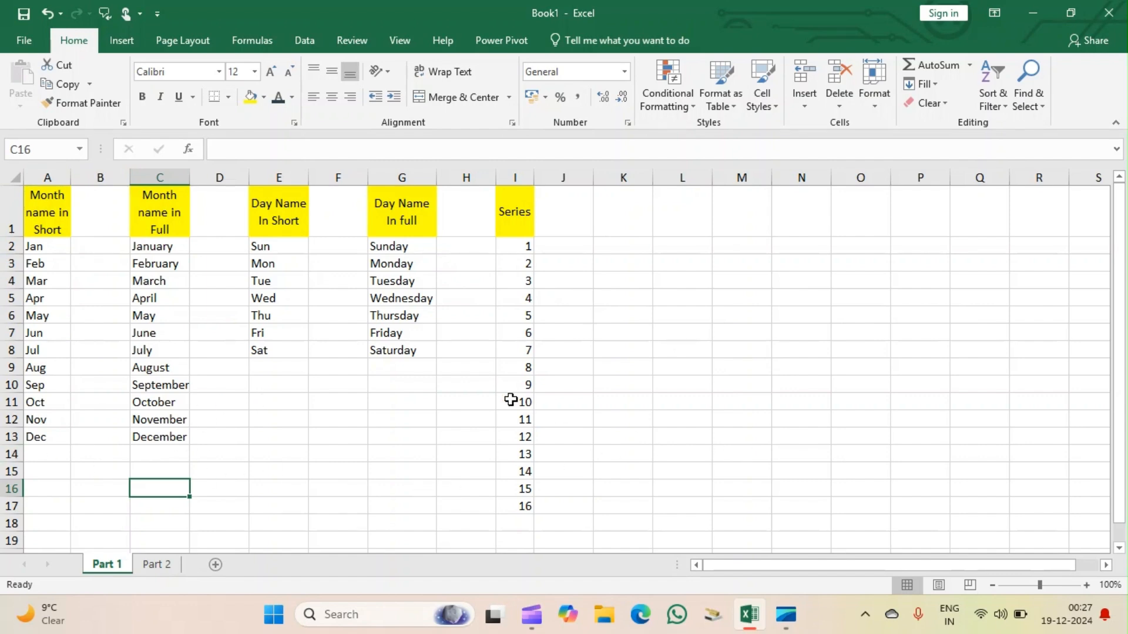
{"action": "left_click", "coordinate": [264, 422]}
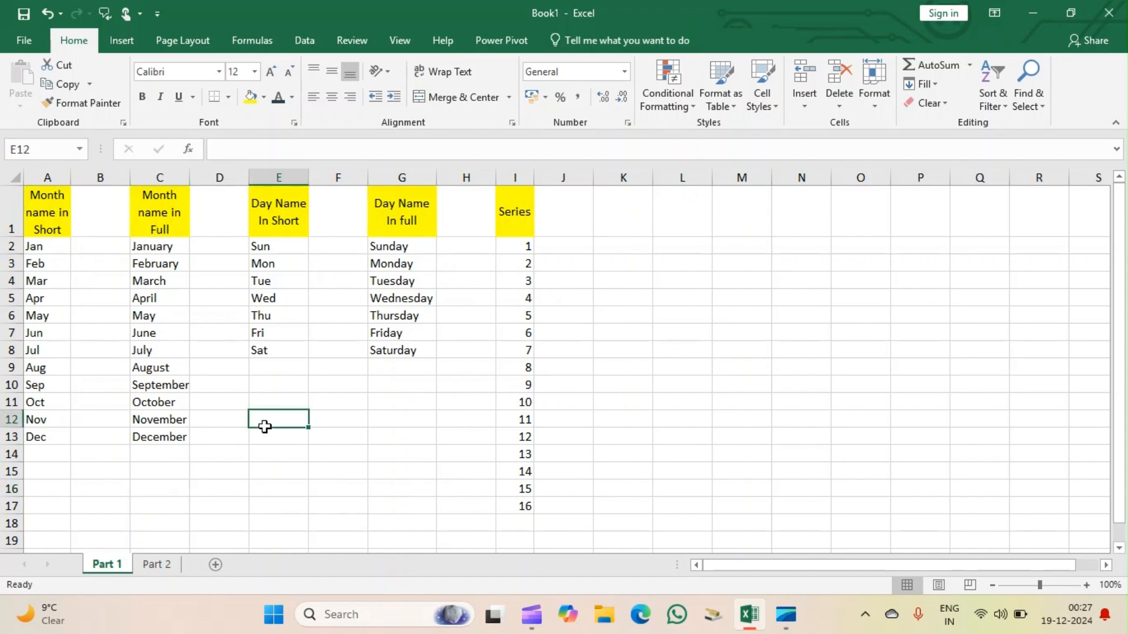
{"action": "left_click", "coordinate": [38, 247]}
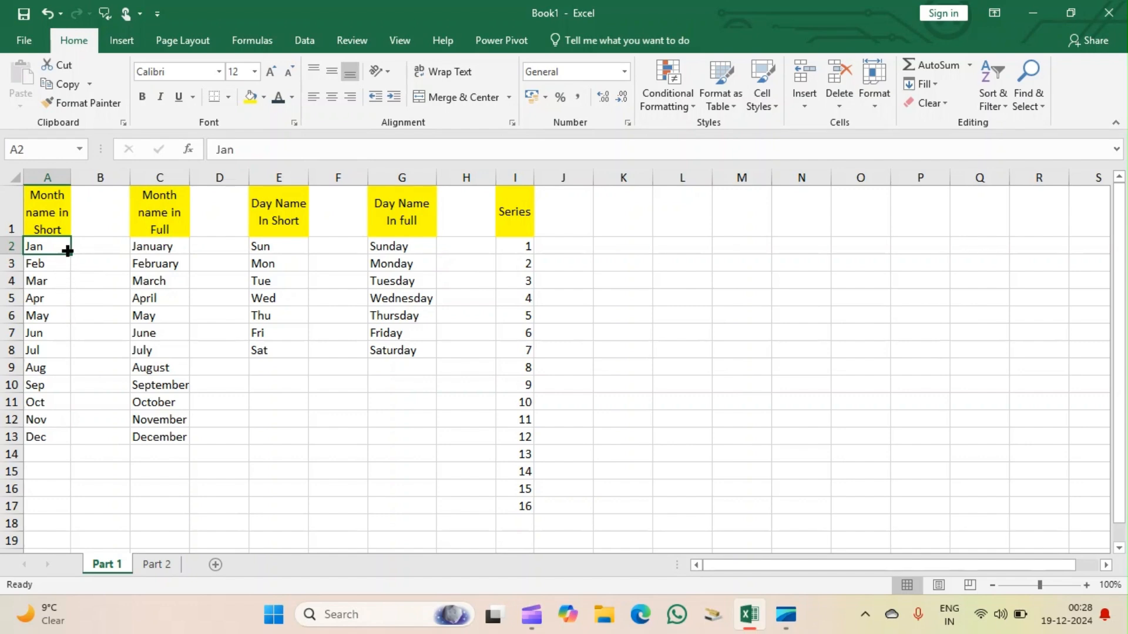
{"action": "left_click_drag", "start_coordinate": [69, 252], "coordinate": [62, 448]}
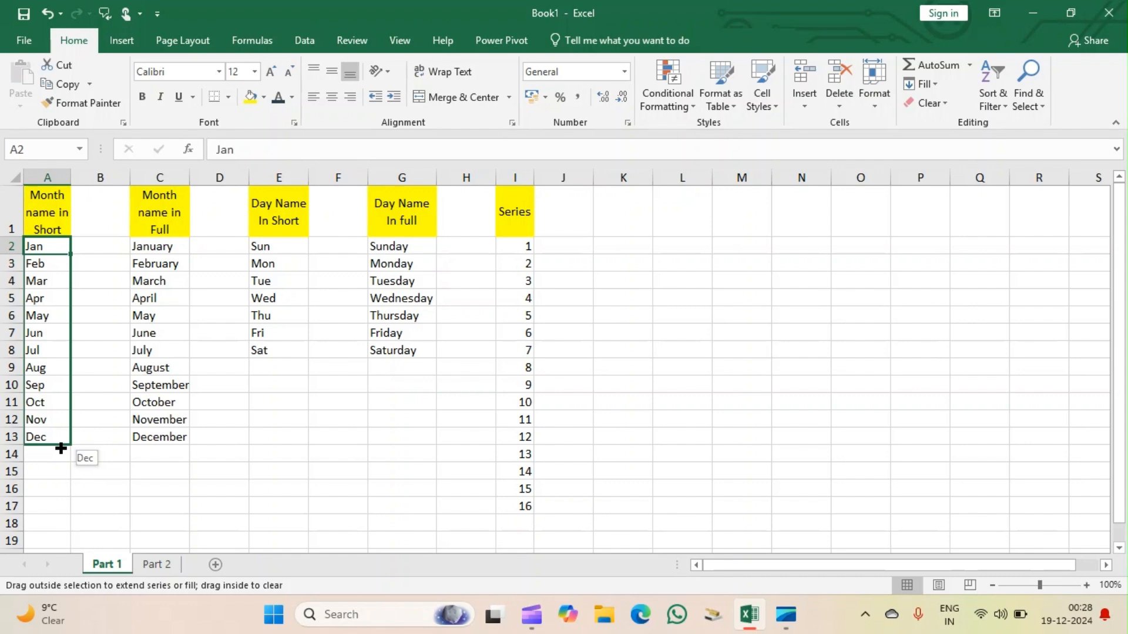
{"action": "mouse_move", "coordinate": [61, 449]}
{"action": "left_mouse_down"}
{"action": "mouse_move", "coordinate": [58, 470]}
{"action": "mouse_move", "coordinate": [61, 445]}
{"action": "left_mouse_up"}
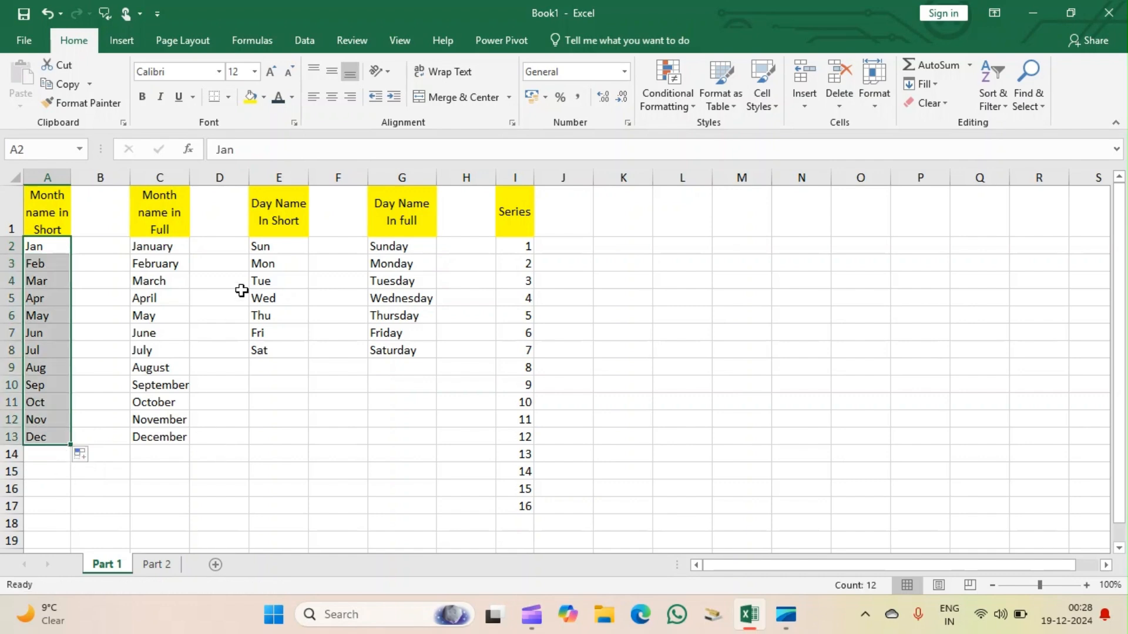
{"action": "left_click", "coordinate": [168, 248]}
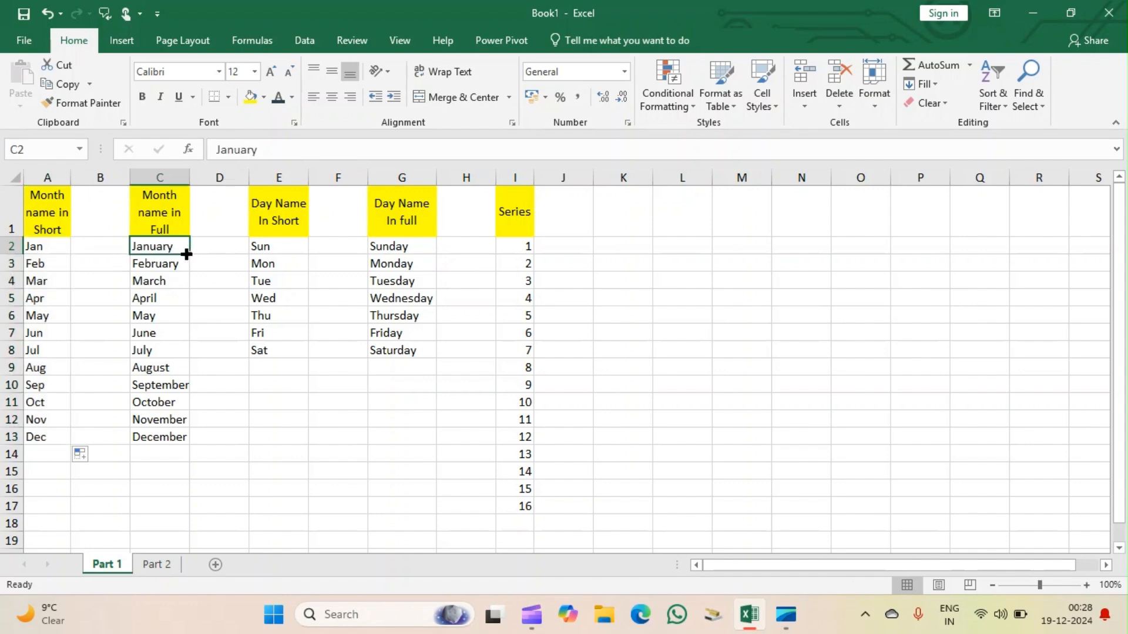
{"action": "left_click_drag", "start_coordinate": [187, 254], "coordinate": [183, 443]}
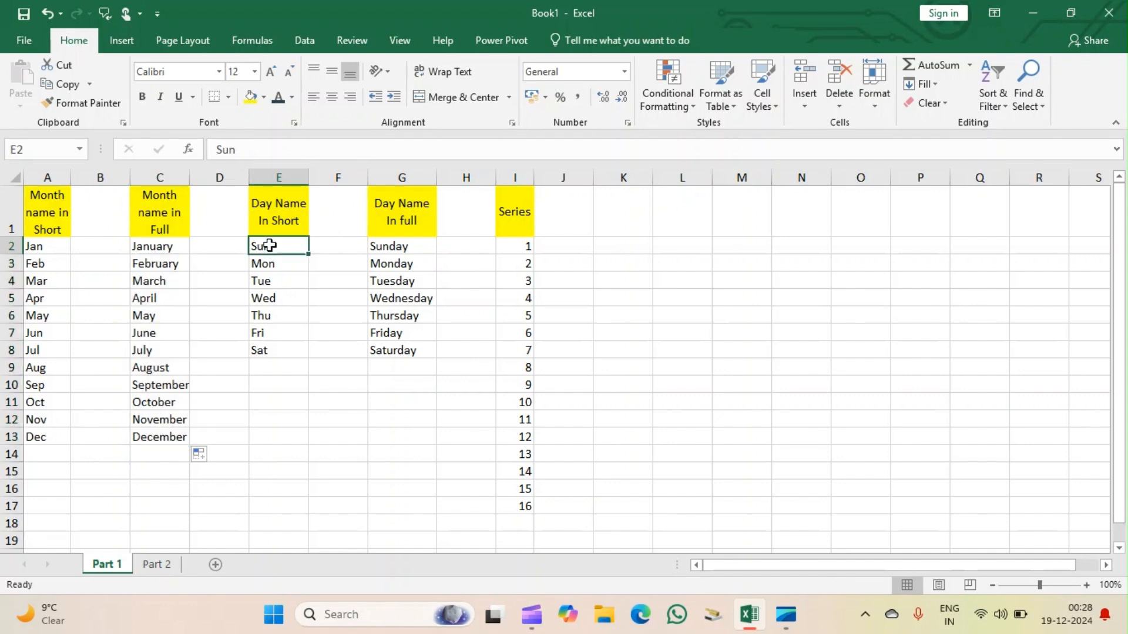
Autofill the day names from Sun to Sat down E2:E8 and from Sunday to Saturday down G2:G8.
{"action": "left_click", "coordinate": [268, 245]}
{"action": "left_click_drag", "start_coordinate": [309, 254], "coordinate": [290, 361]}
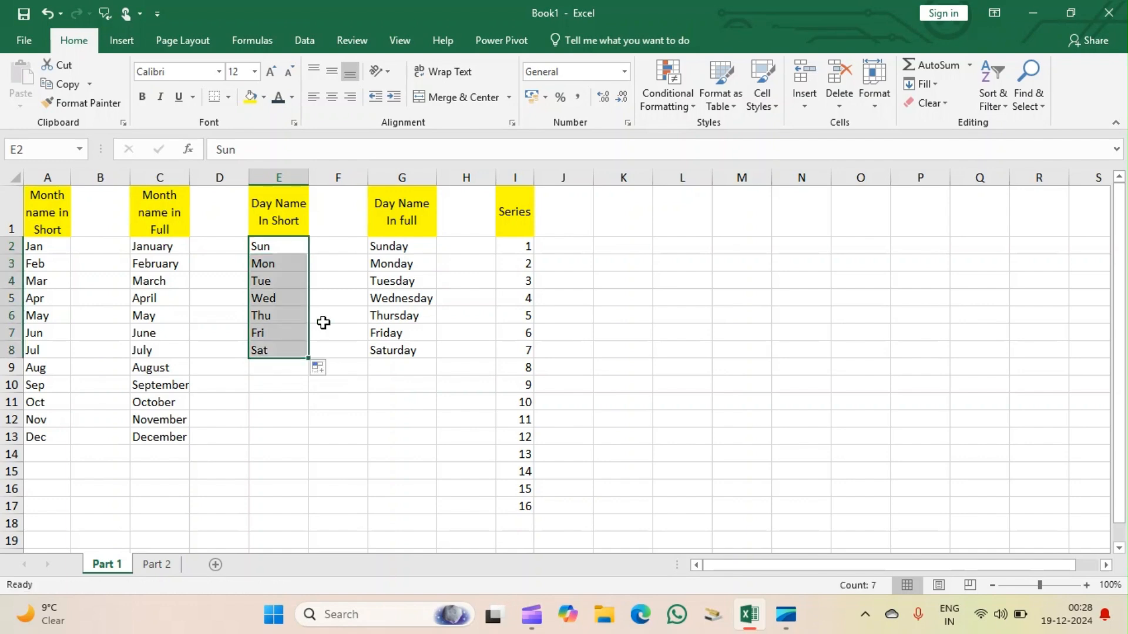
{"action": "left_click", "coordinate": [403, 249]}
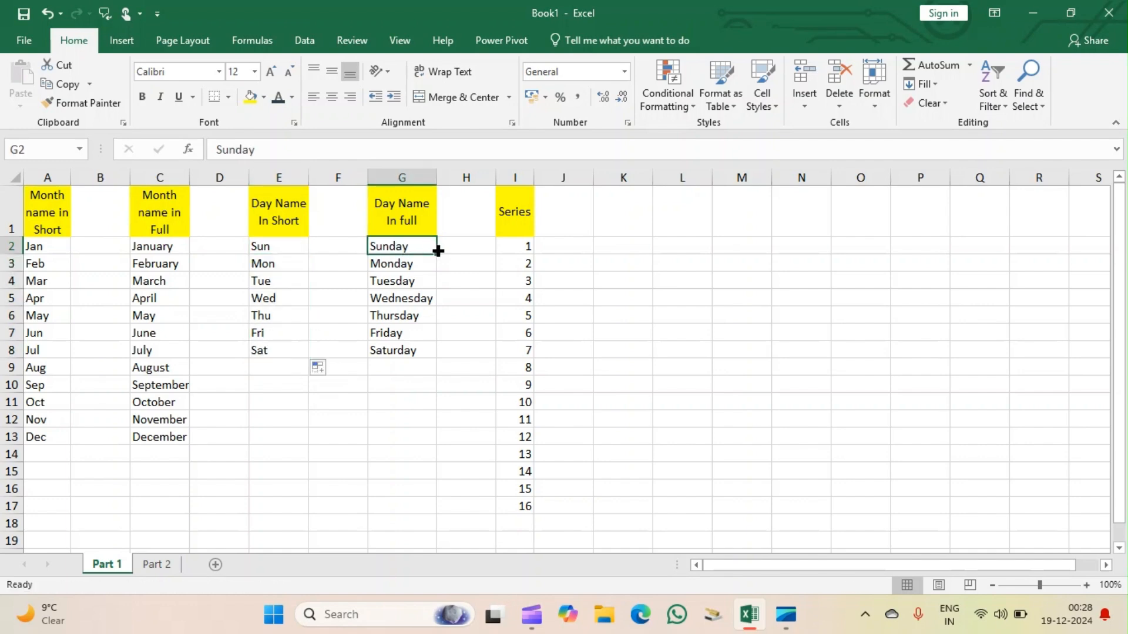
{"action": "left_click_drag", "start_coordinate": [435, 252], "coordinate": [435, 360]}
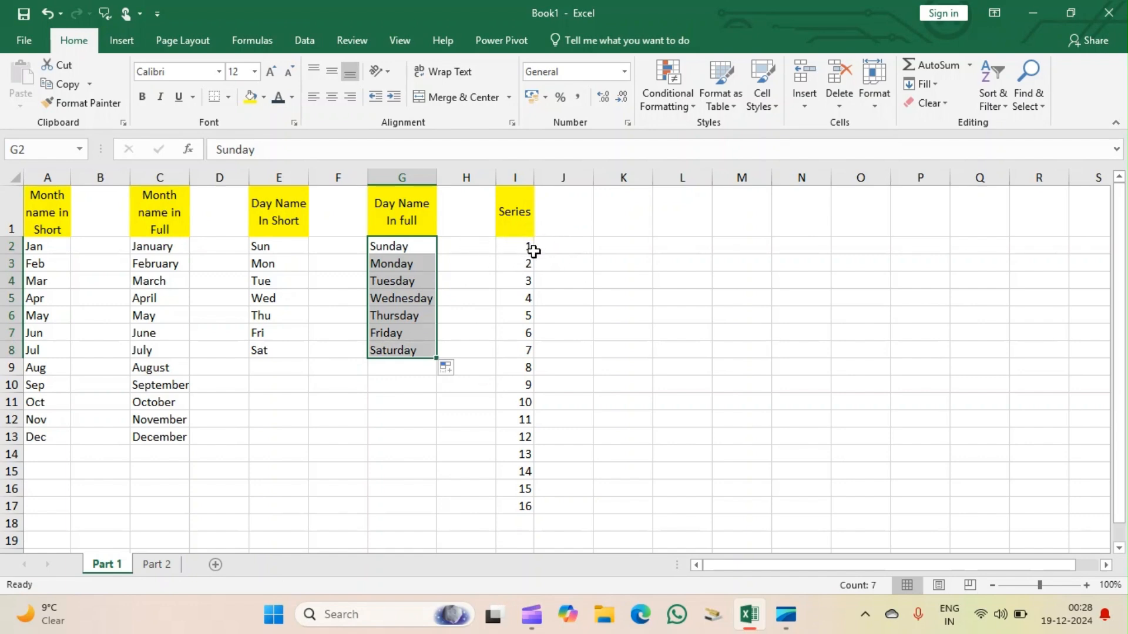
Clear the Series column from I4 to I17, keeping only the starting values 1 and 2.
{"action": "left_click_drag", "start_coordinate": [519, 281], "coordinate": [522, 439]}
{"action": "key", "text": "BackSpace"}
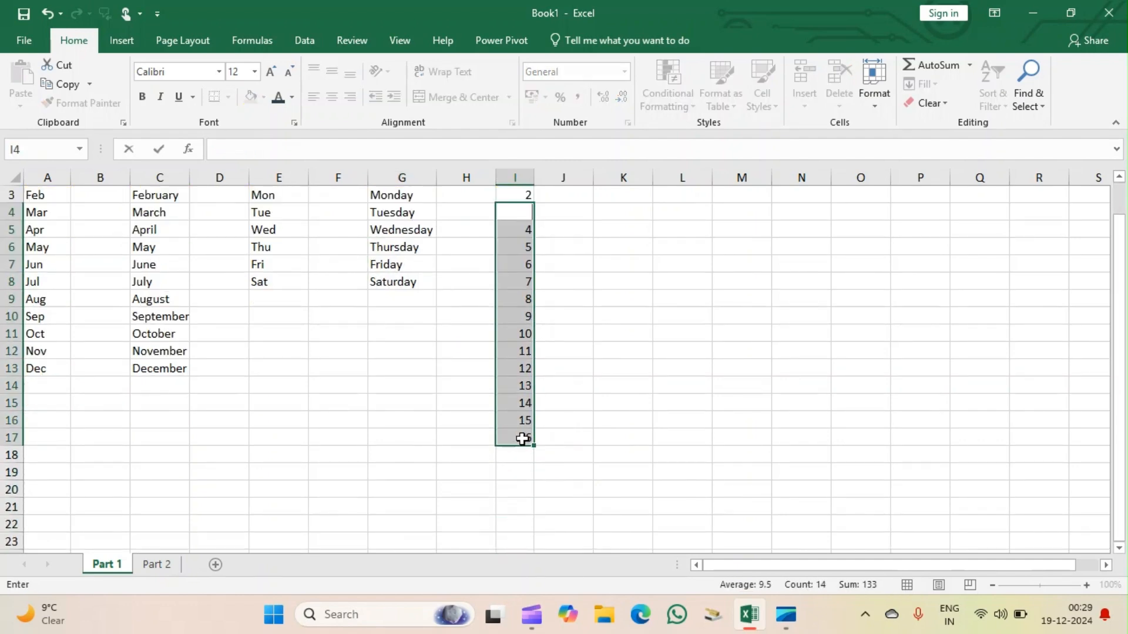
{"action": "left_click", "coordinate": [629, 435]}
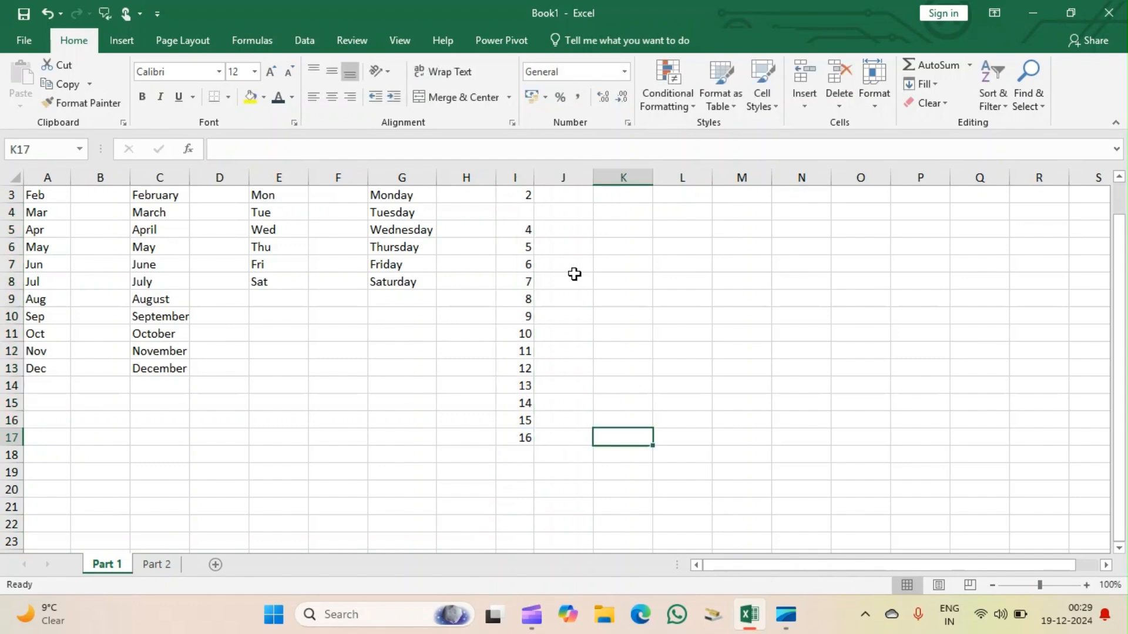
{"action": "left_click_drag", "start_coordinate": [527, 228], "coordinate": [524, 437]}
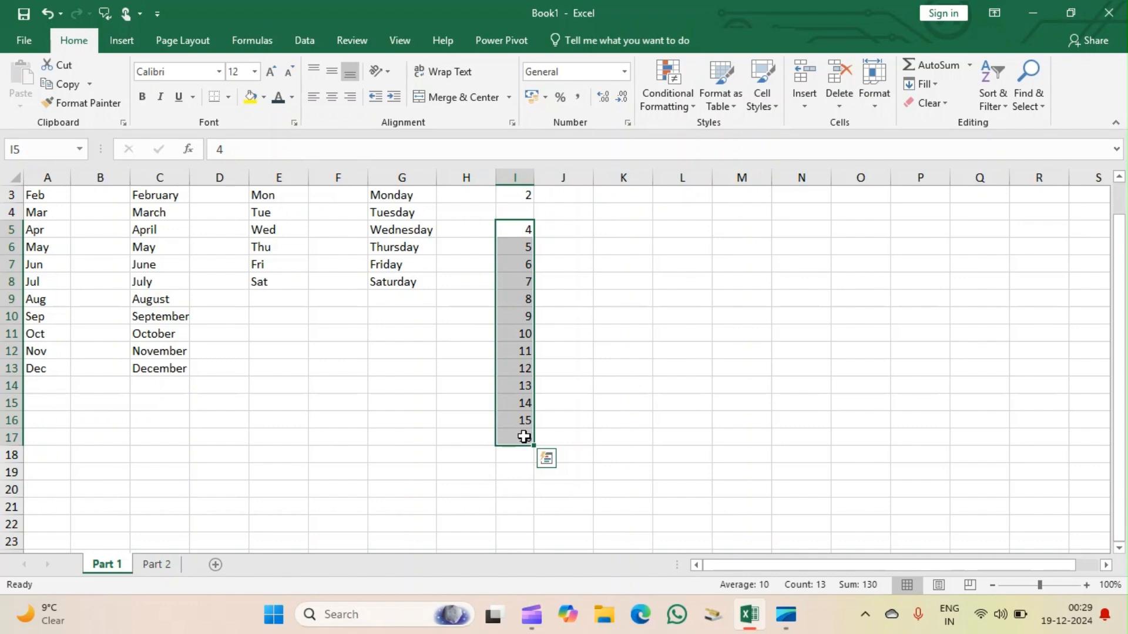
{"action": "key", "text": "Delete"}
{"action": "key", "text": "Up"}
{"action": "key", "text": "Up"}
{"action": "key", "text": "Up"}
{"action": "key", "text": "Up"}
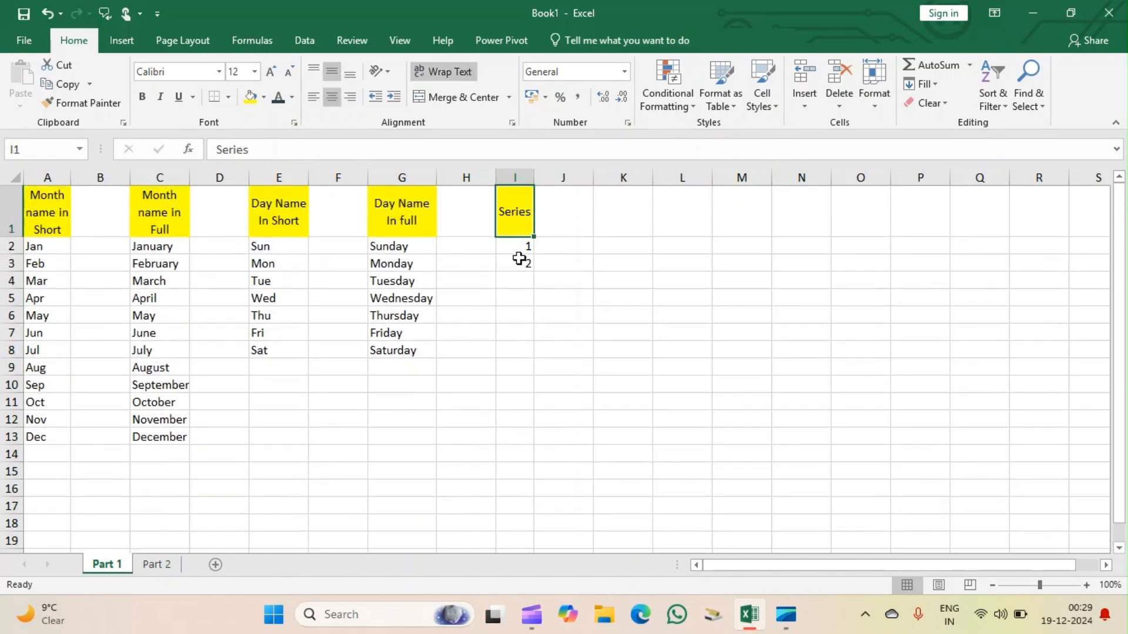
Extend the Series numbers from the starting values 1 and 2 to 20 with the fill handle, down to I21.
{"action": "left_click", "coordinate": [520, 246]}
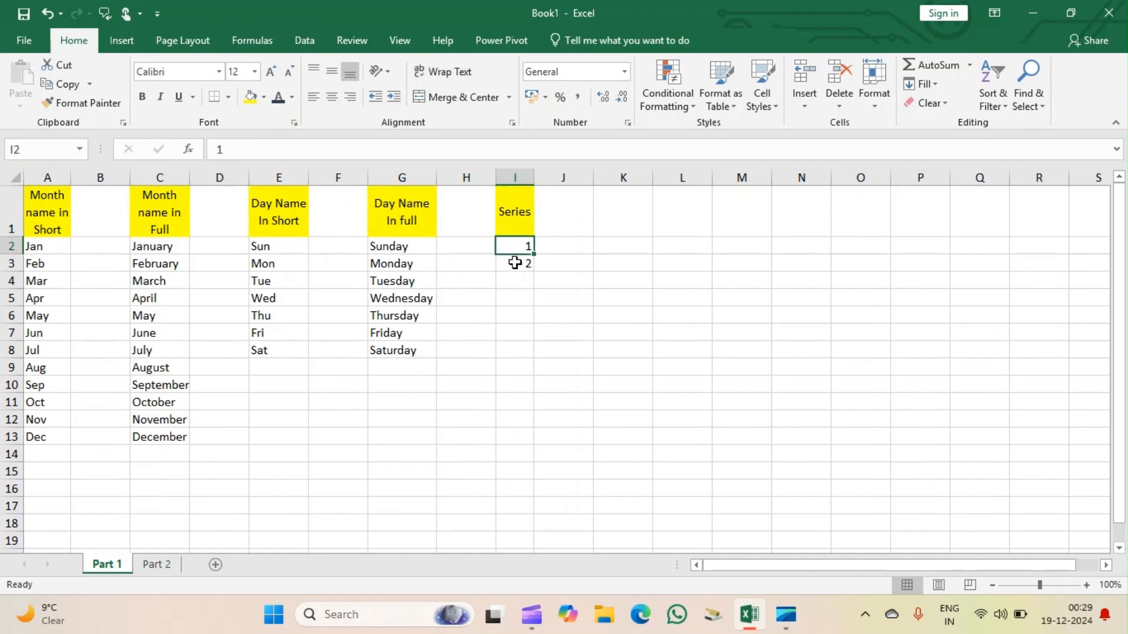
{"action": "left_click", "coordinate": [514, 263]}
{"action": "left_click_drag", "start_coordinate": [516, 242], "coordinate": [520, 263]}
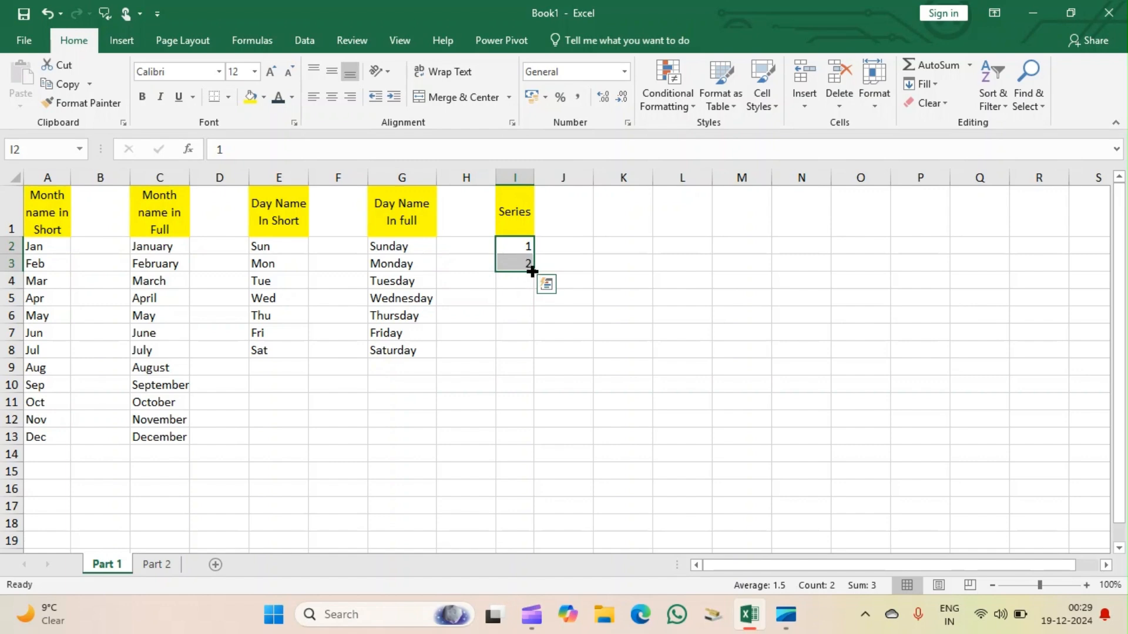
{"action": "left_click_drag", "start_coordinate": [531, 270], "coordinate": [526, 440]}
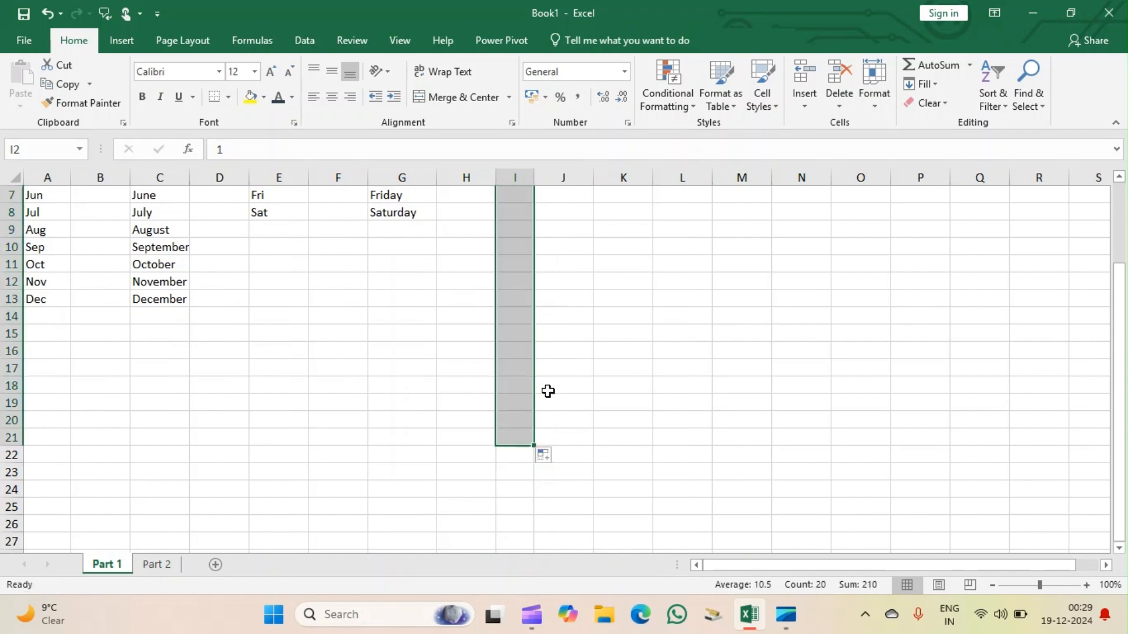
{"action": "left_click", "coordinate": [593, 299]}
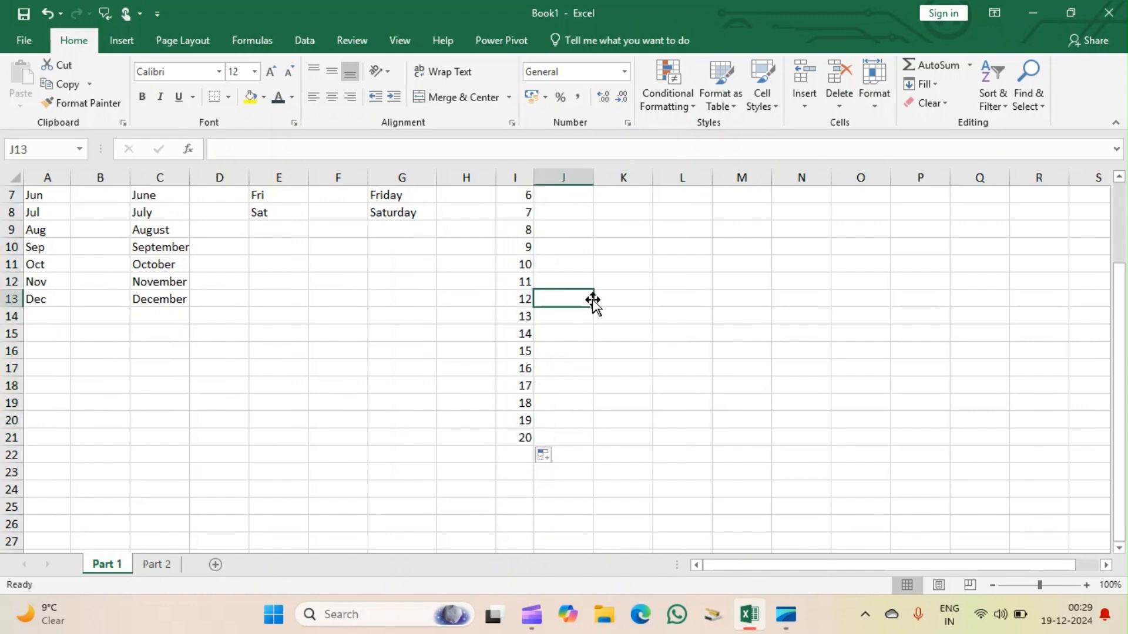
{"action": "key", "text": "Up"}
{"action": "key", "text": "Up"}
{"action": "key", "text": "Up"}
{"action": "key", "text": "Up"}
{"action": "key", "text": "Up"}
{"action": "key", "text": "Up"}
{"action": "key", "text": "Up"}
{"action": "key", "text": "Up"}
{"action": "key", "text": "Up"}
{"action": "key", "text": "Up"}
{"action": "key", "text": "Up"}
{"action": "key", "text": "Up"}
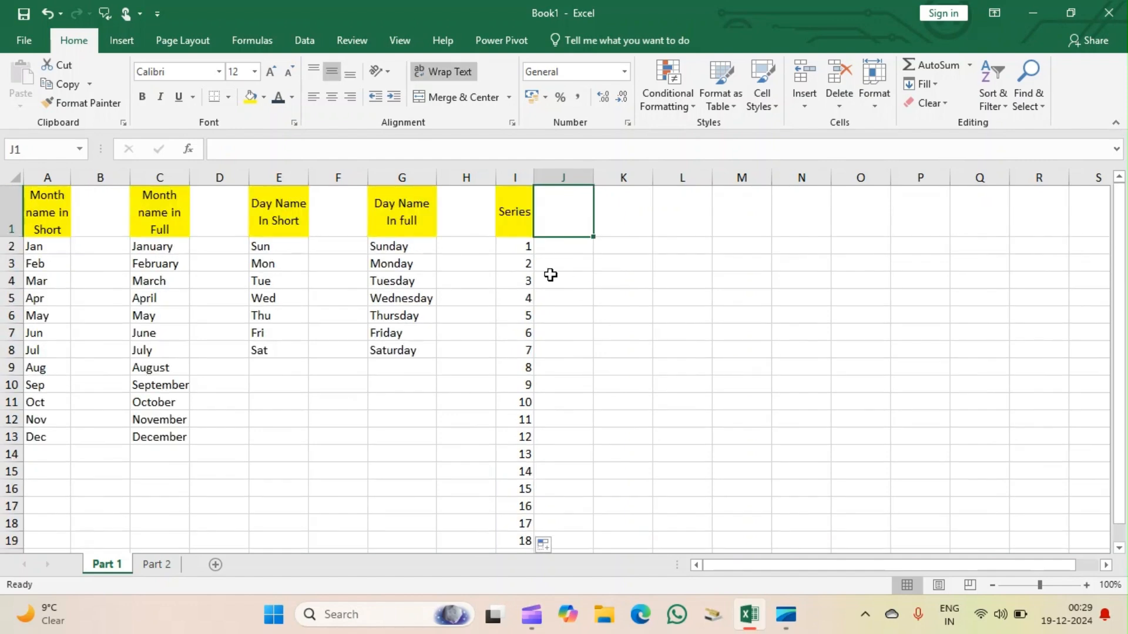
Delete the Series numbers 3 to 20 from I4:I21.
{"action": "left_click_drag", "start_coordinate": [525, 280], "coordinate": [530, 532]}
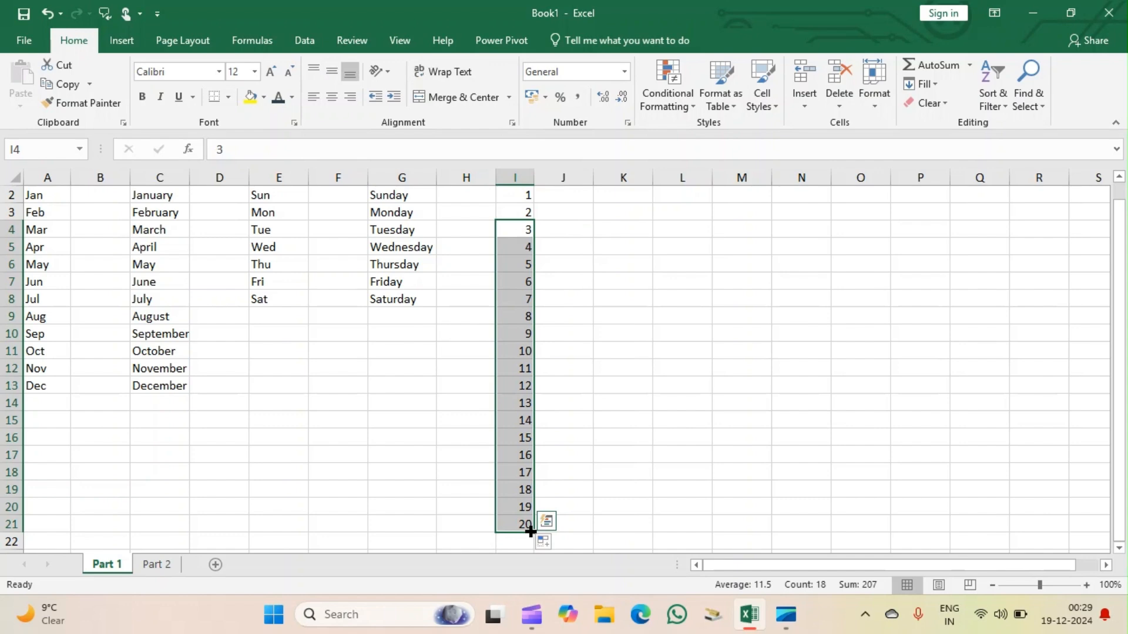
{"action": "key", "text": "Delete"}
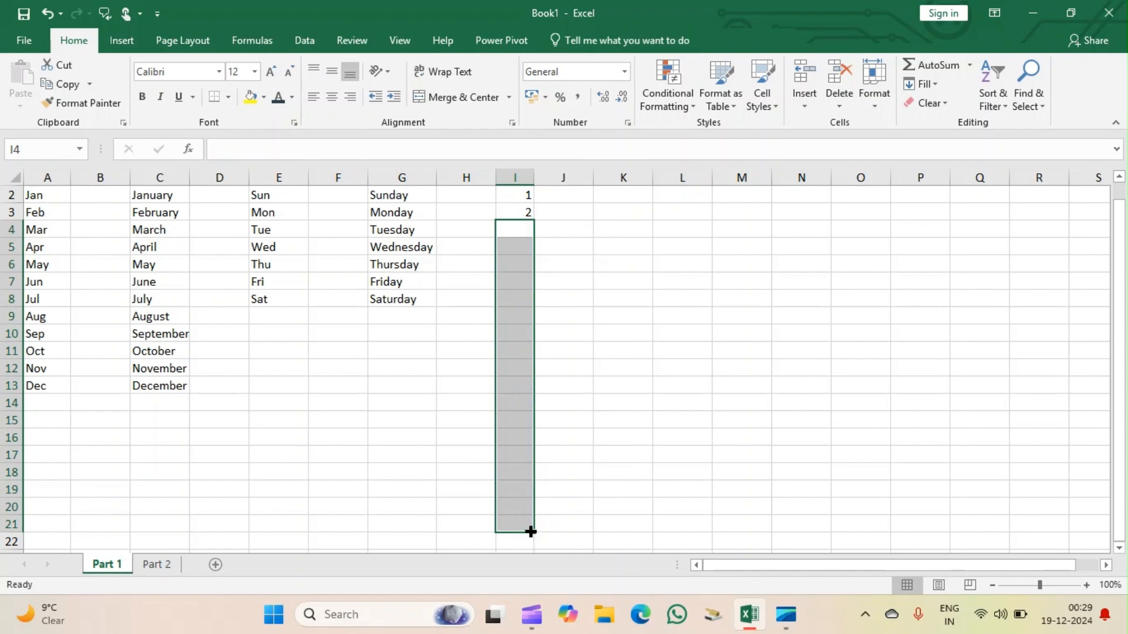
{"action": "left_click", "coordinate": [584, 439]}
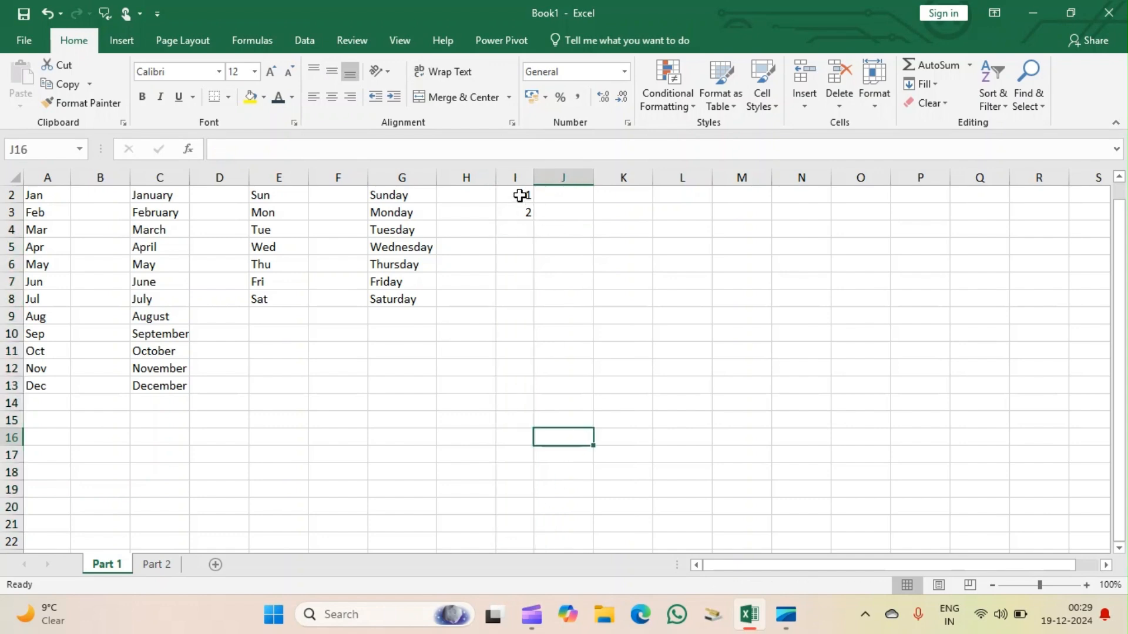
Fill I2:I20 with the numbers 1 to 19 using the Fill Series command, in columns with the AutoFill type.
{"action": "mouse_move", "coordinate": [520, 196]}
{"action": "left_mouse_down"}
{"action": "mouse_move", "coordinate": [517, 224]}
{"action": "mouse_move", "coordinate": [515, 212]}
{"action": "left_mouse_up"}
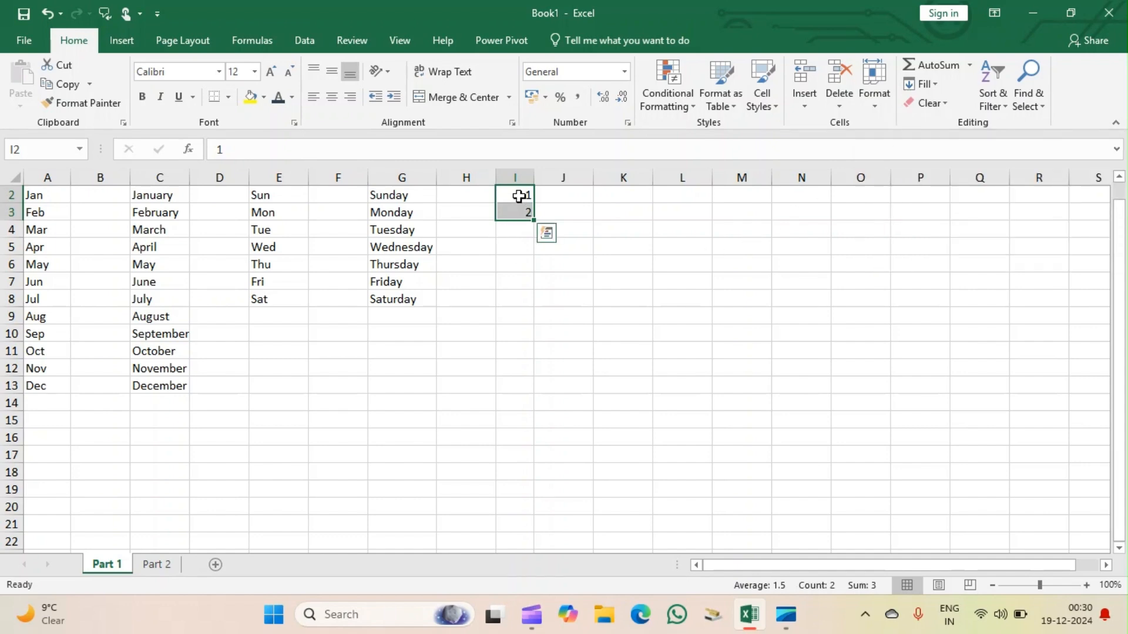
{"action": "left_click_drag", "start_coordinate": [518, 196], "coordinate": [517, 505]}
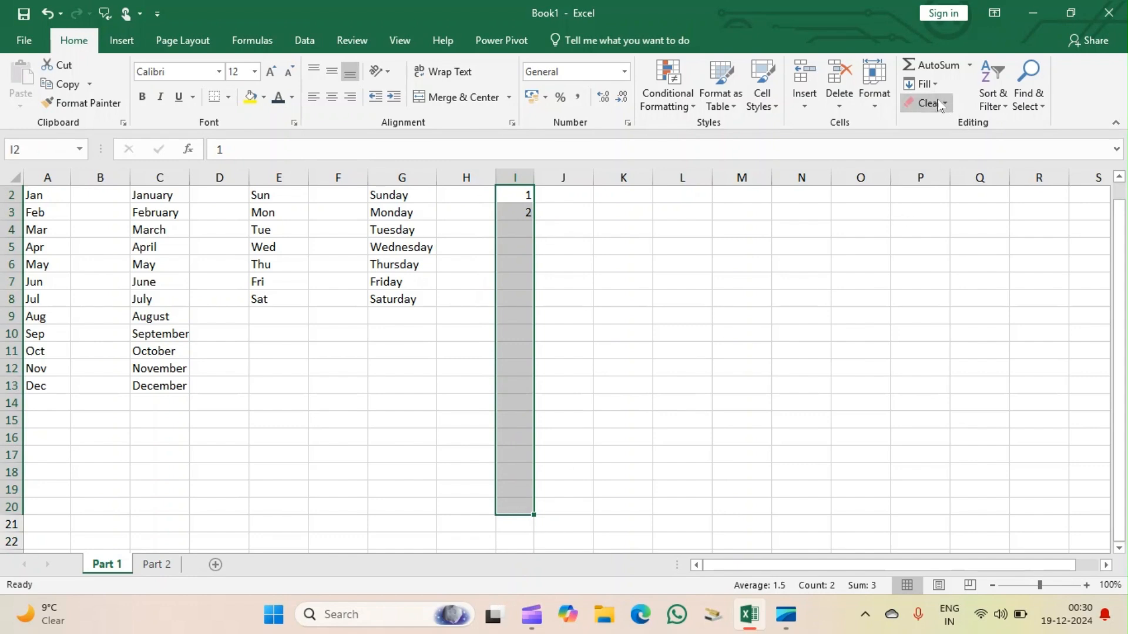
{"action": "left_click", "coordinate": [919, 84]}
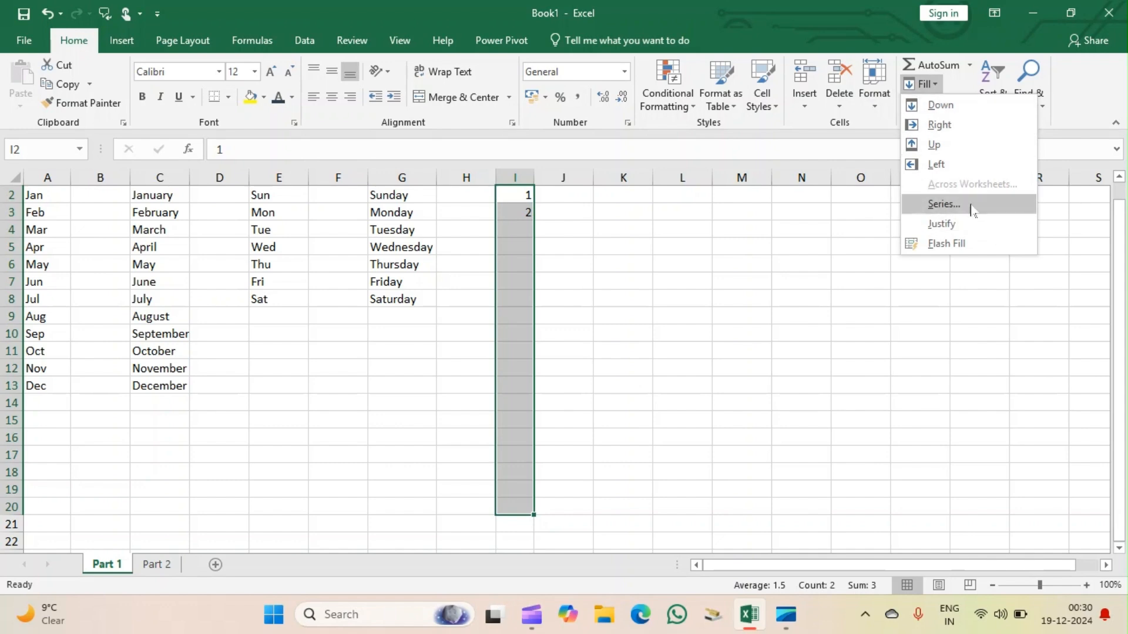
{"action": "left_click", "coordinate": [798, 274]}
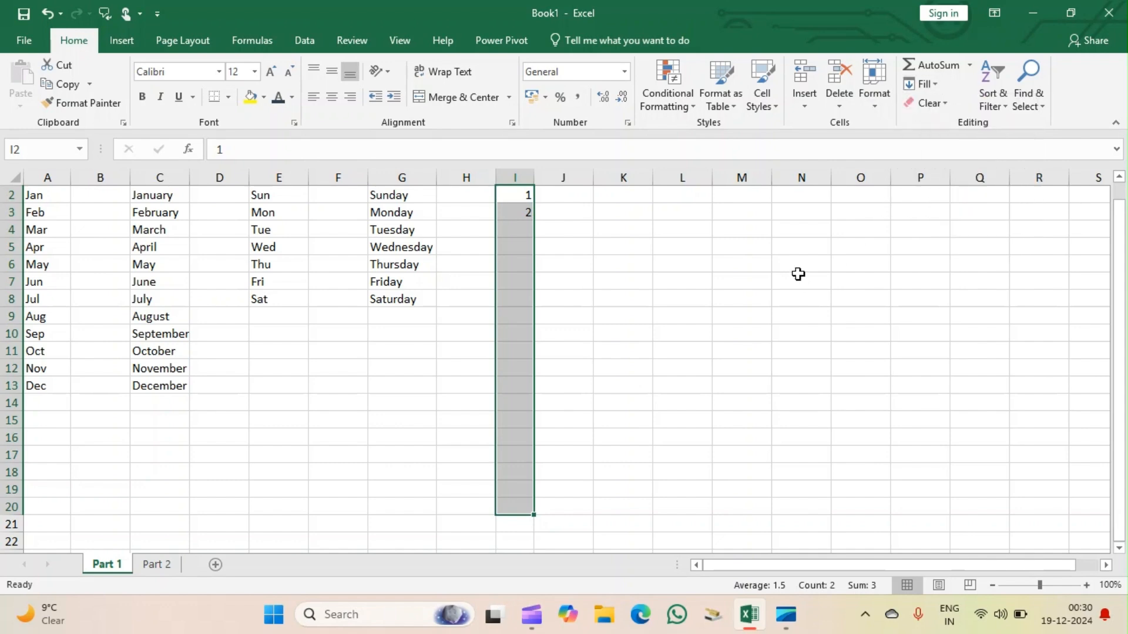
{"action": "left_click", "coordinate": [918, 89]}
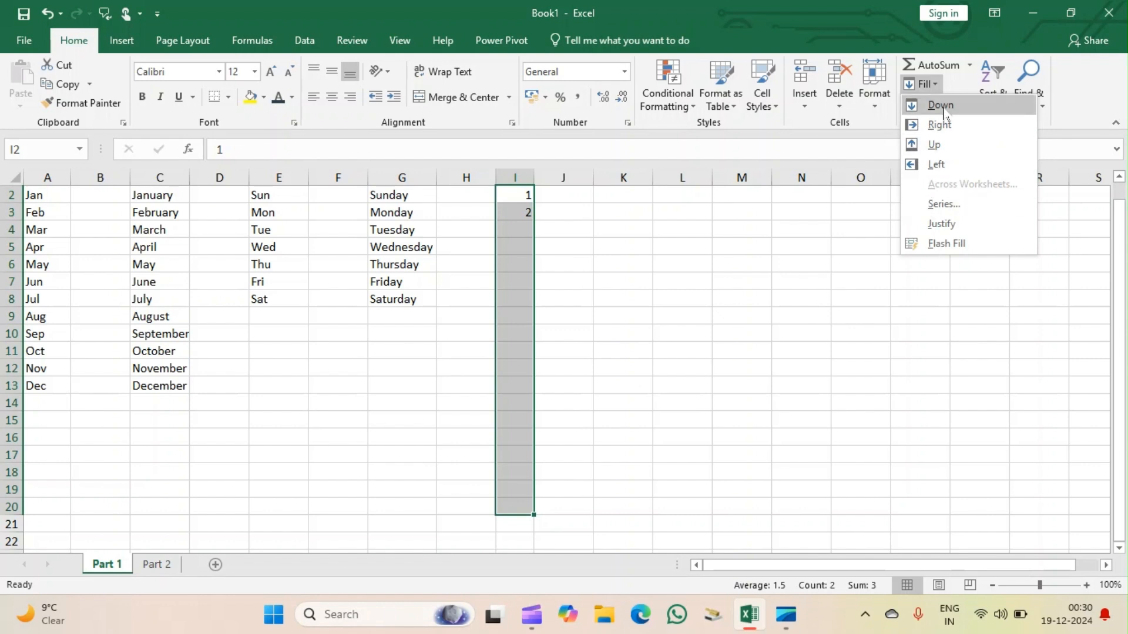
{"action": "left_click", "coordinate": [952, 205]}
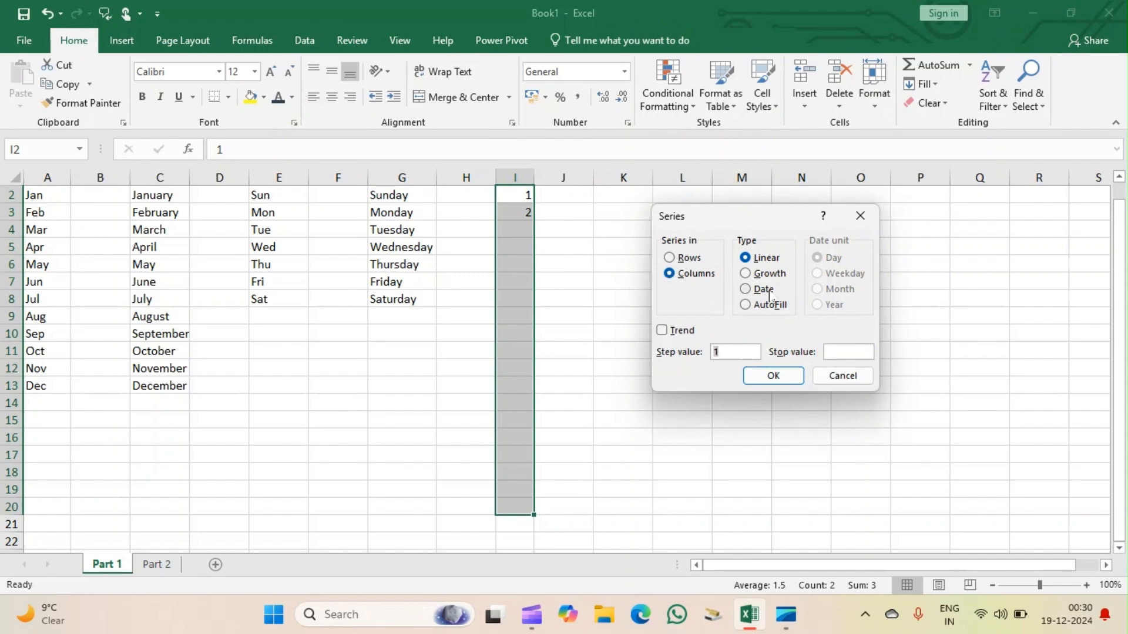
{"action": "left_click", "coordinate": [745, 305]}
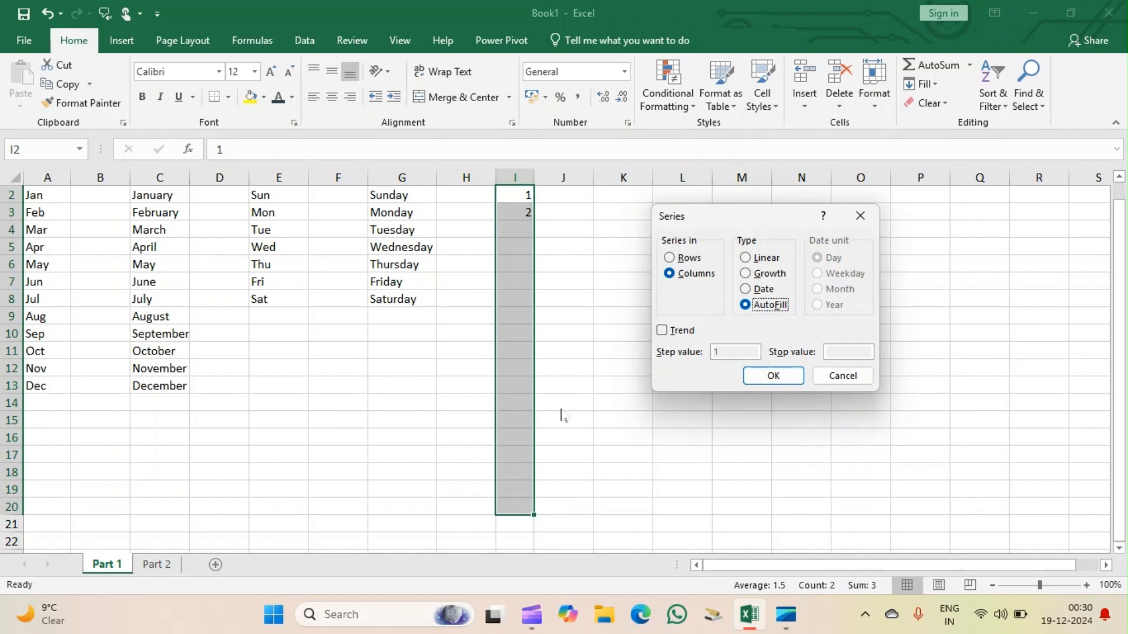
{"action": "left_click", "coordinate": [774, 380]}
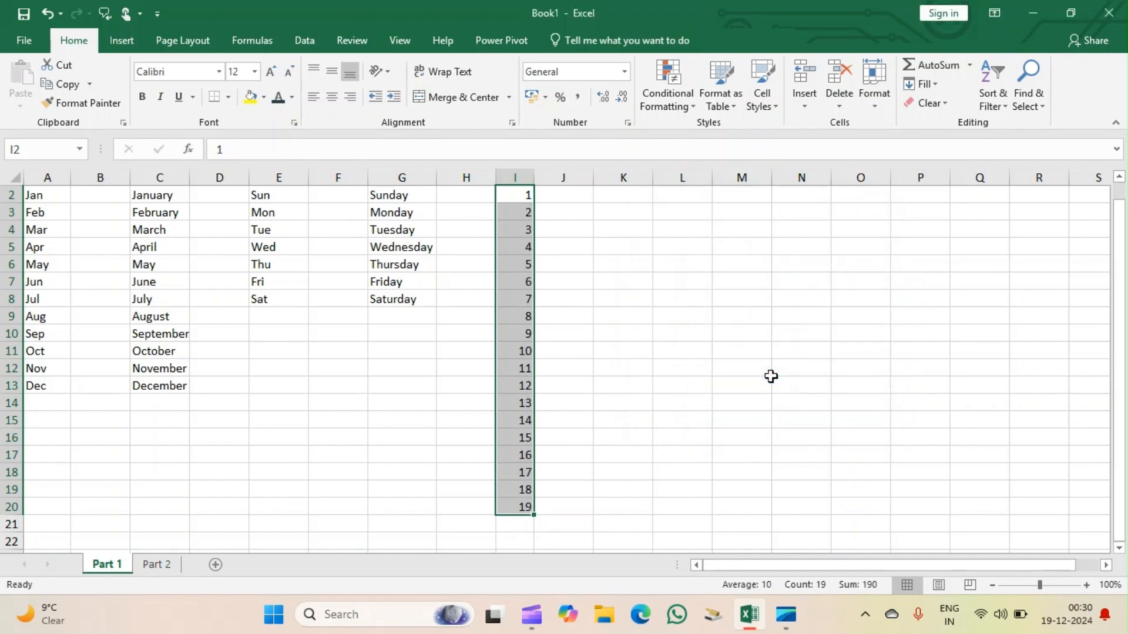
{"action": "left_click", "coordinate": [569, 354]}
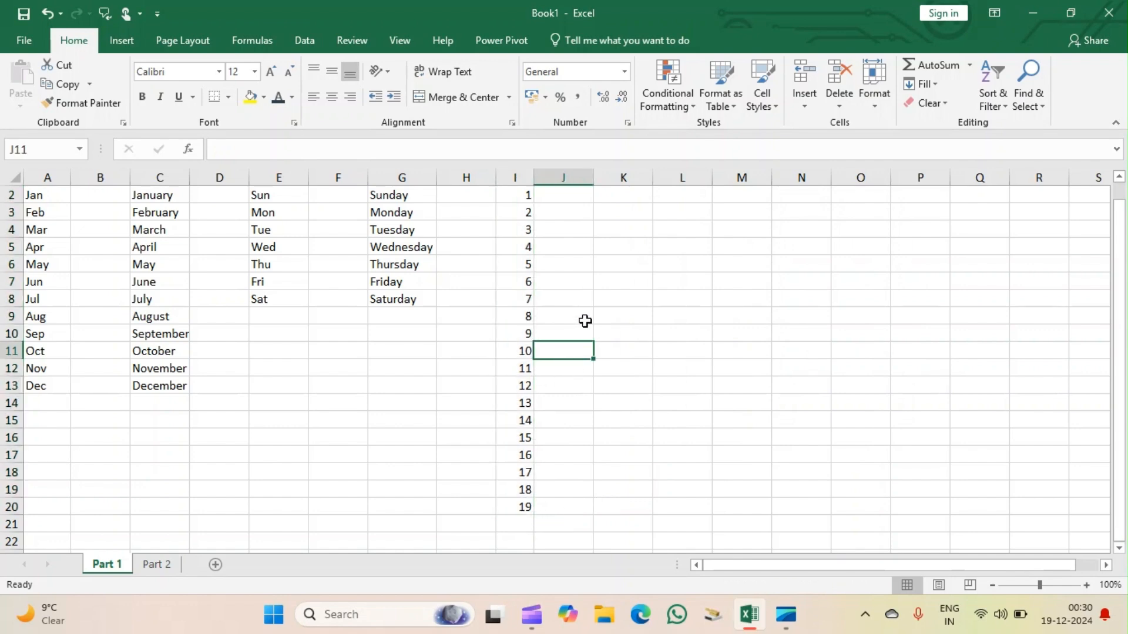
{"action": "key", "text": "Up"}
{"action": "key", "text": "Up"}
{"action": "key", "text": "Up"}
{"action": "key", "text": "Up"}
{"action": "key", "text": "Up"}
{"action": "key", "text": "Up"}
{"action": "key", "text": "Up"}
{"action": "key", "text": "Up"}
{"action": "key", "text": "Up"}
{"action": "key", "text": "Up"}
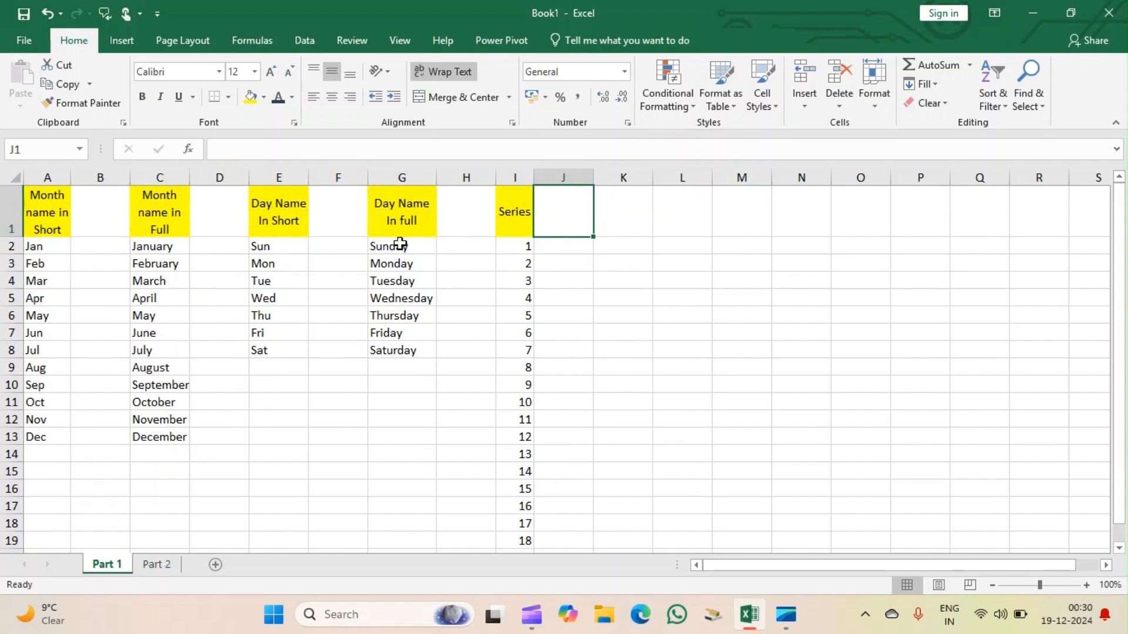
{"action": "left_click", "coordinate": [616, 295]}
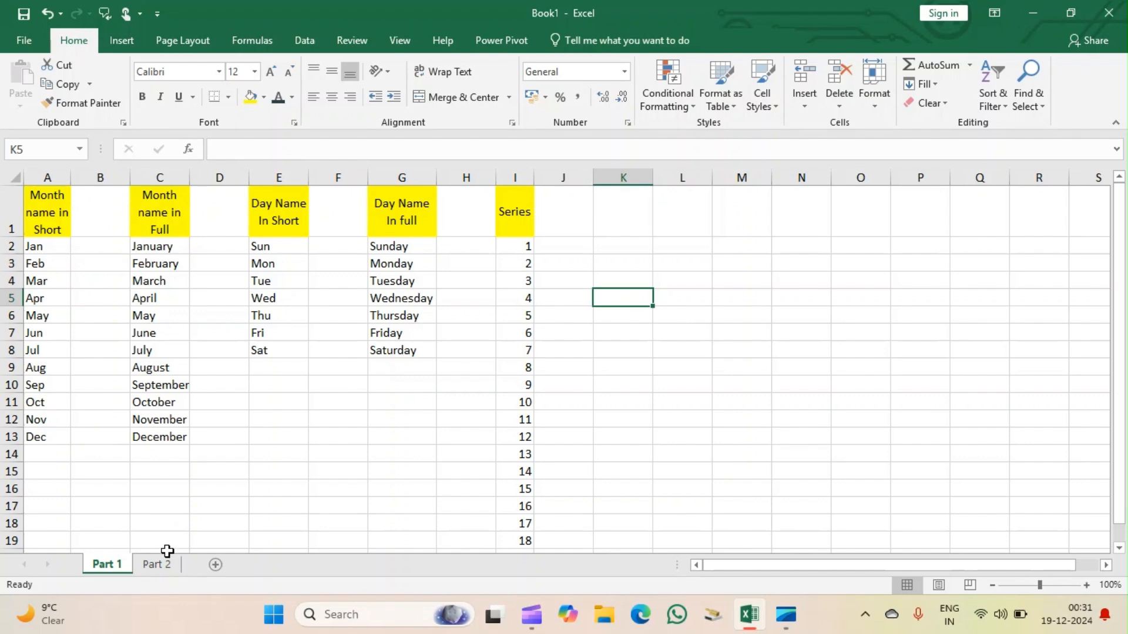
Switch to the Part 2 sheet and make the merged addition heading in A1 bold.
{"action": "left_click", "coordinate": [156, 564]}
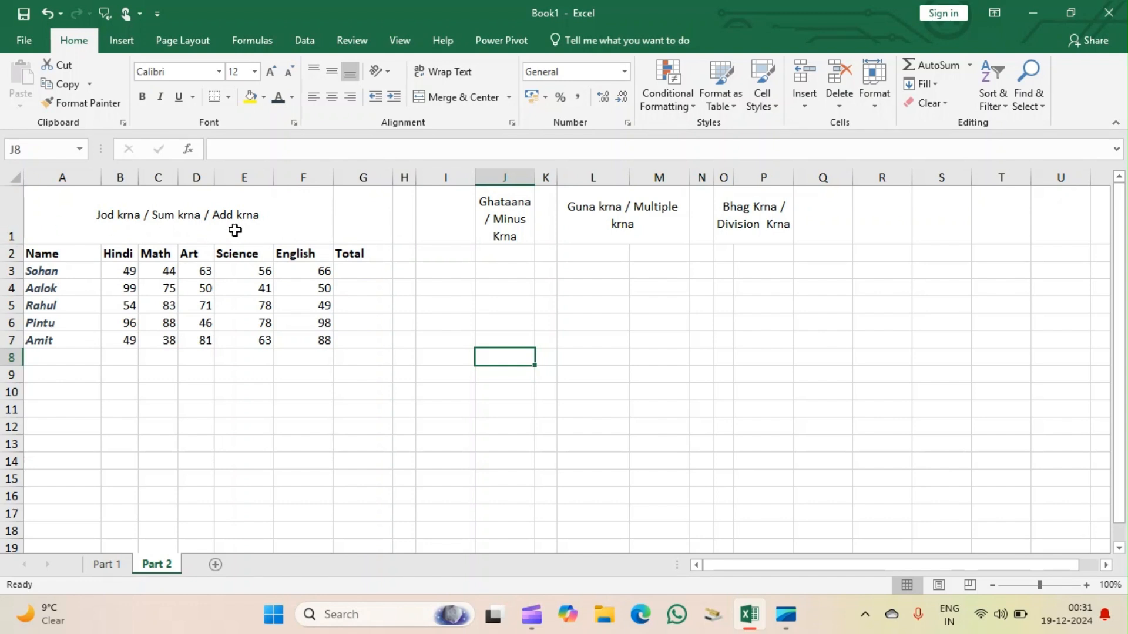
{"action": "left_click", "coordinate": [118, 212]}
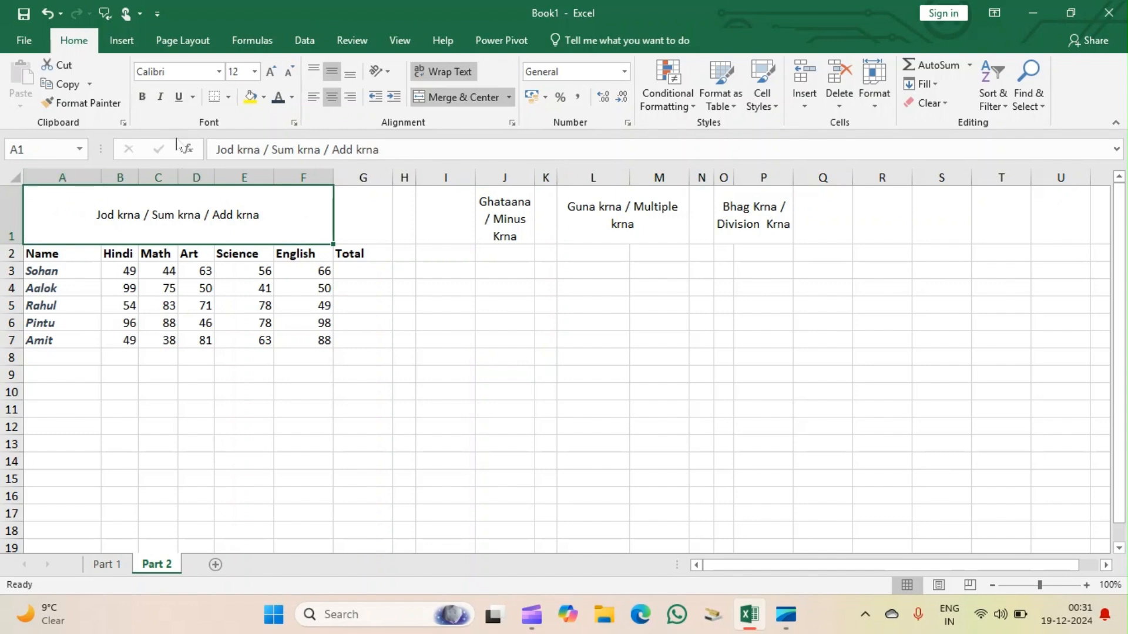
{"action": "left_click", "coordinate": [142, 98]}
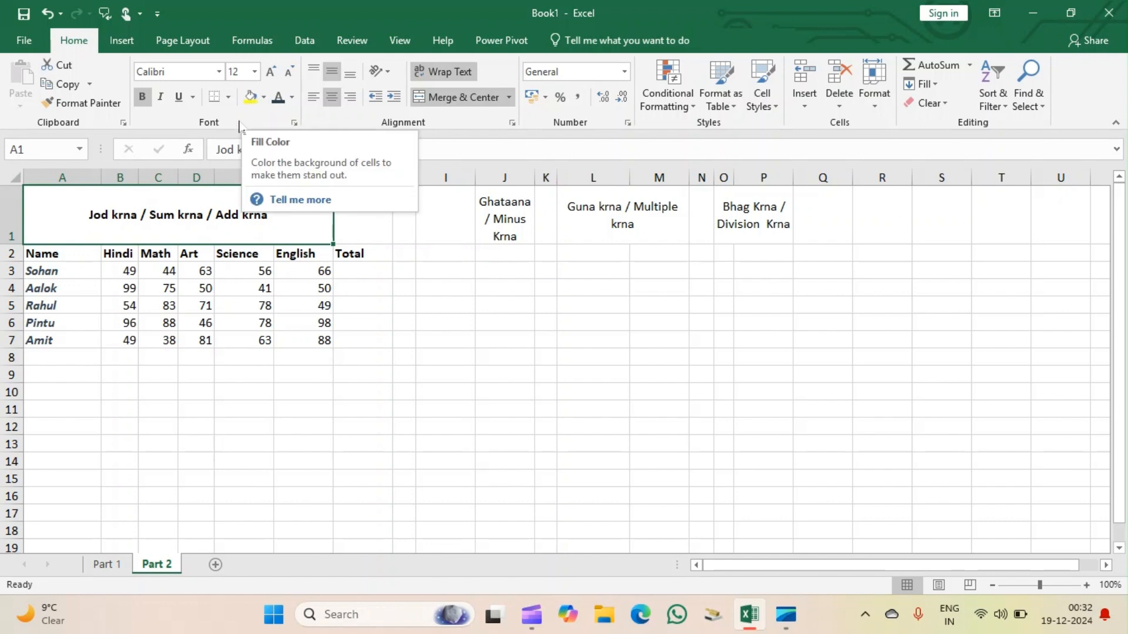
Fill the A1 heading with yellow, and change the fill to Gold, Accent 4, Lighter 60%.
{"action": "left_click", "coordinate": [250, 97]}
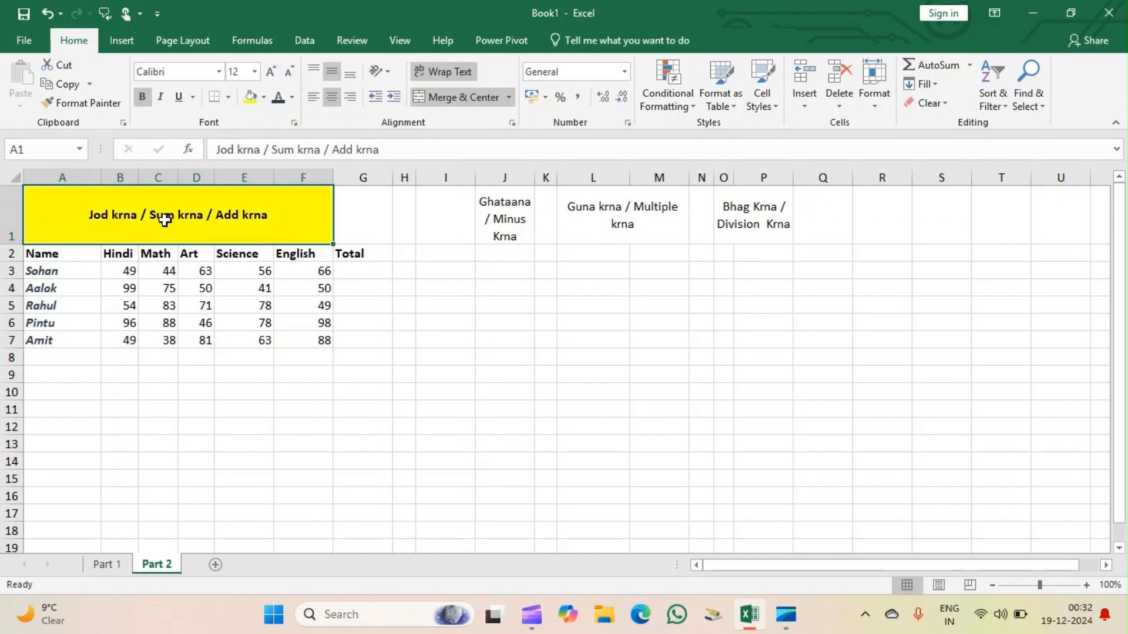
{"action": "left_click", "coordinate": [263, 100]}
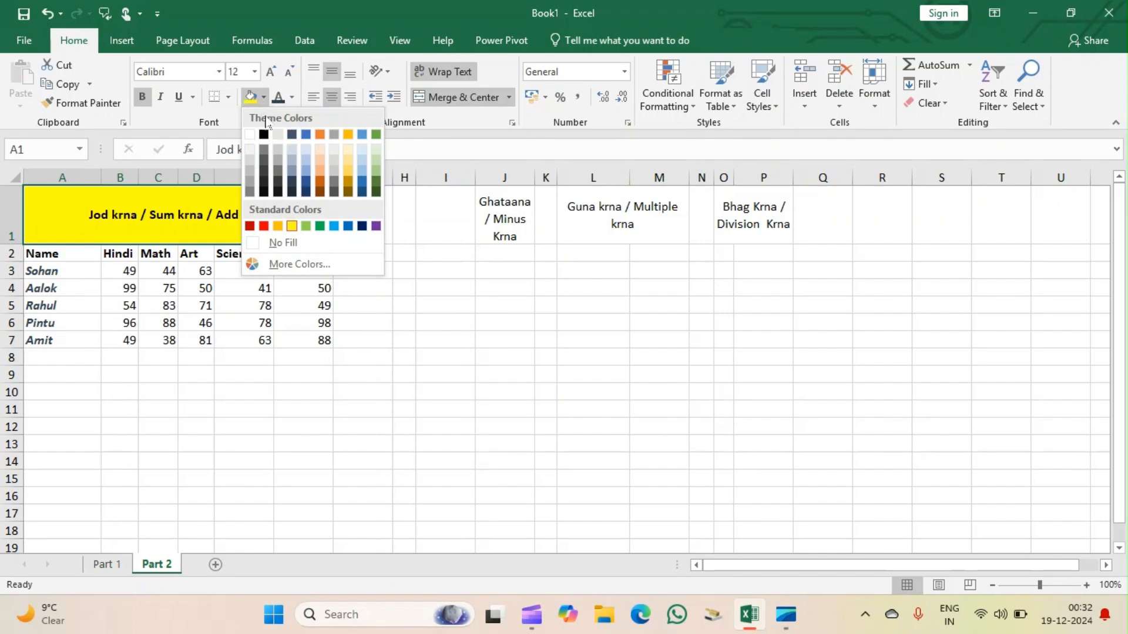
{"action": "left_click", "coordinate": [348, 168]}
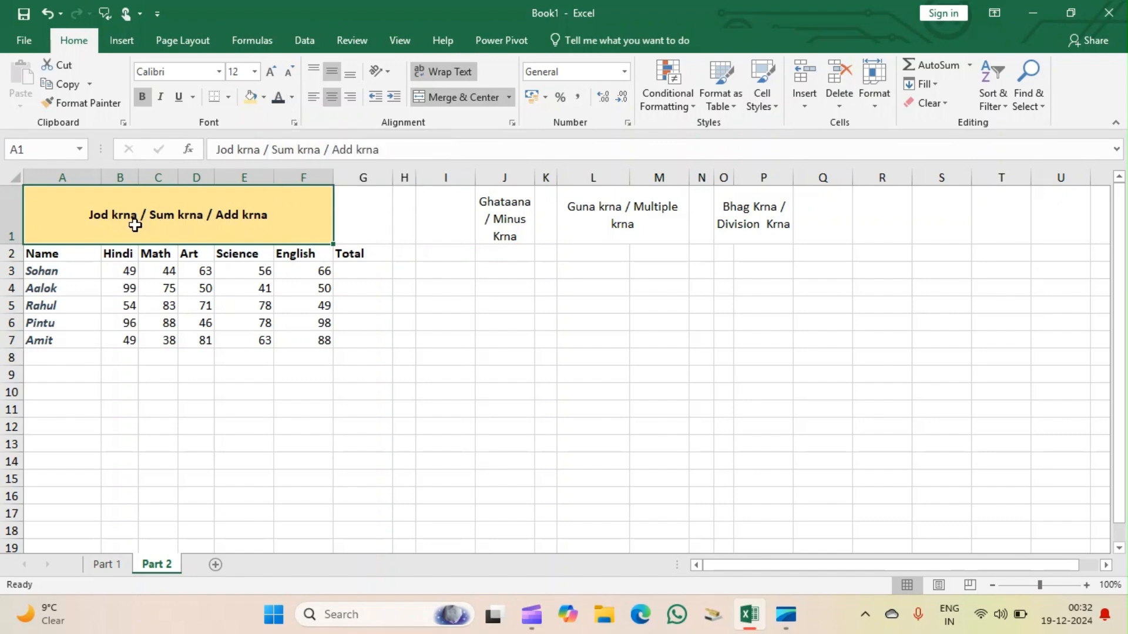
Set the A1 heading's text colour to white and its fill to the darkest green theme shade.
{"action": "left_click", "coordinate": [291, 97]}
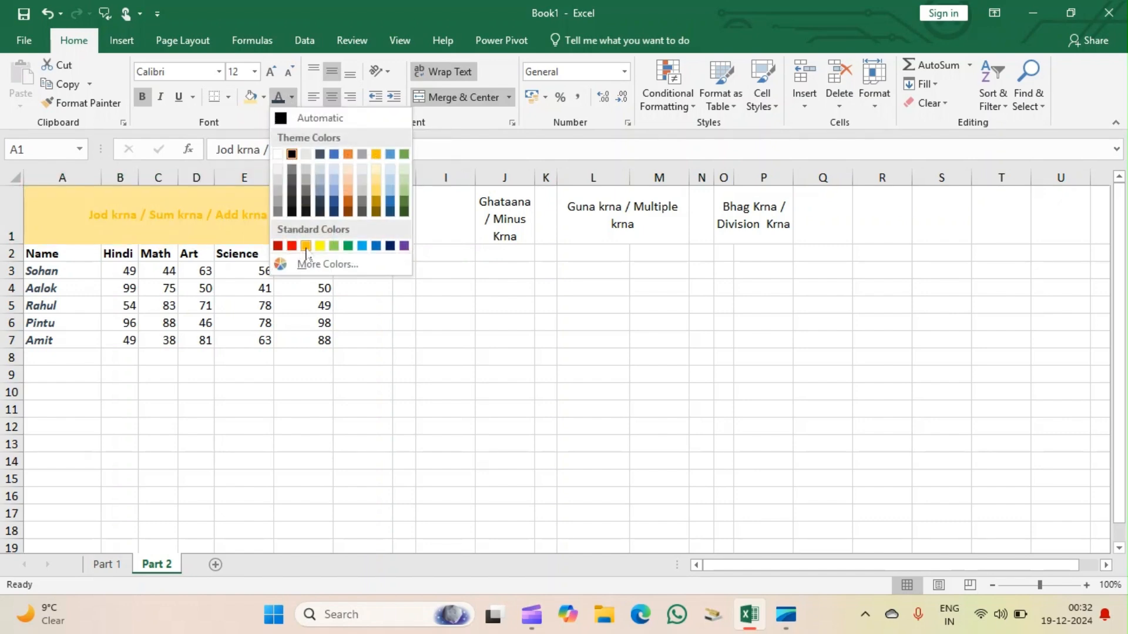
{"action": "left_click", "coordinate": [278, 154]}
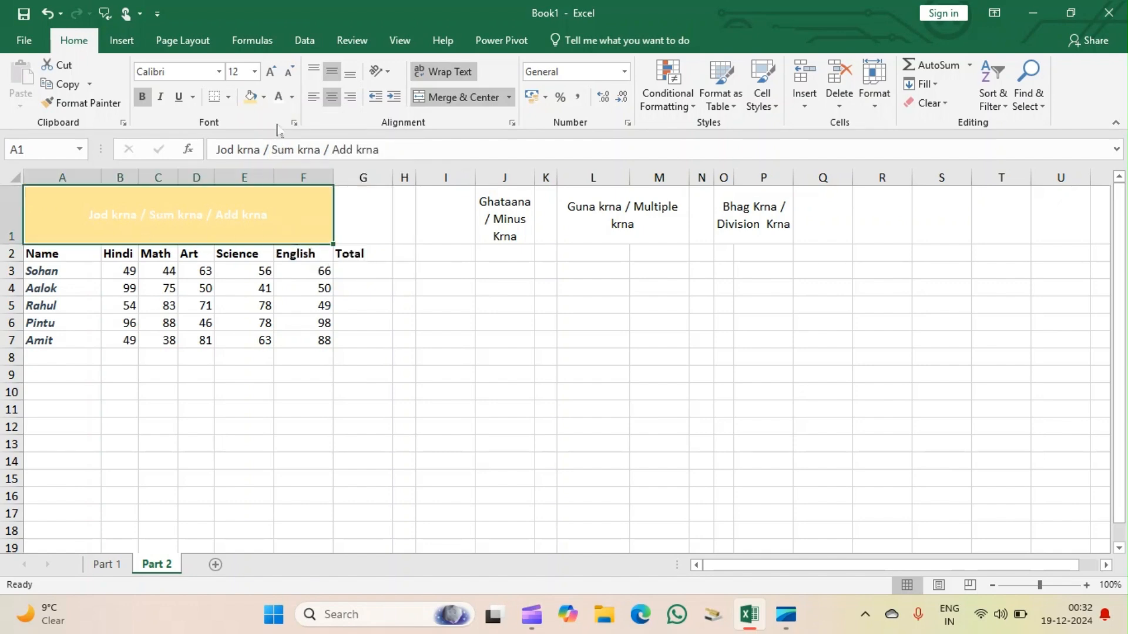
{"action": "left_click", "coordinate": [264, 98]}
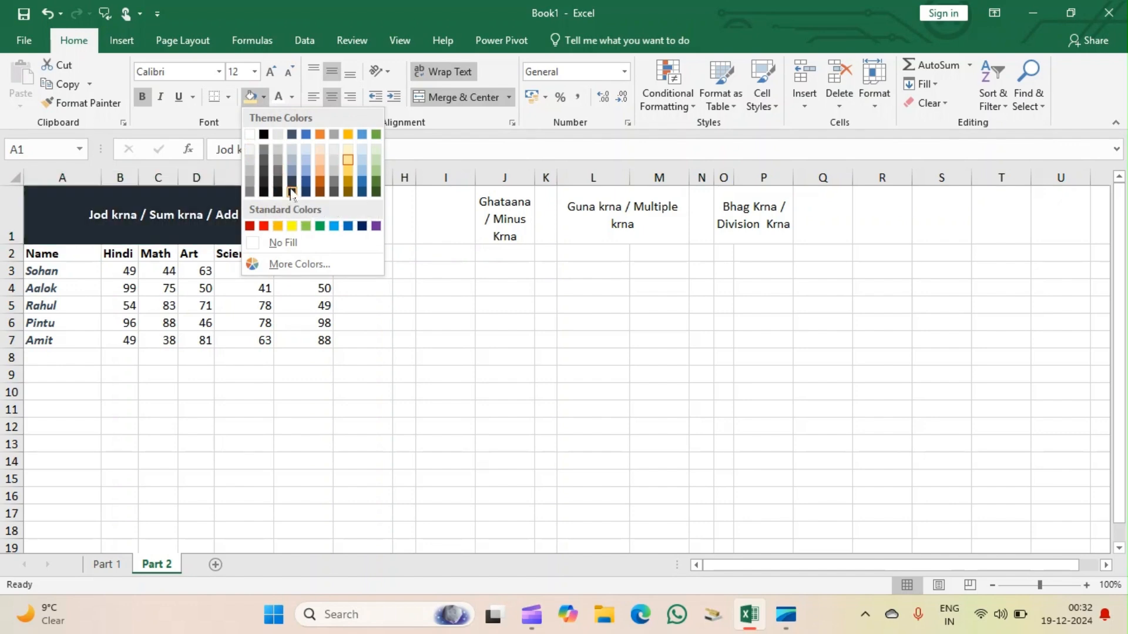
{"action": "left_click", "coordinate": [376, 192]}
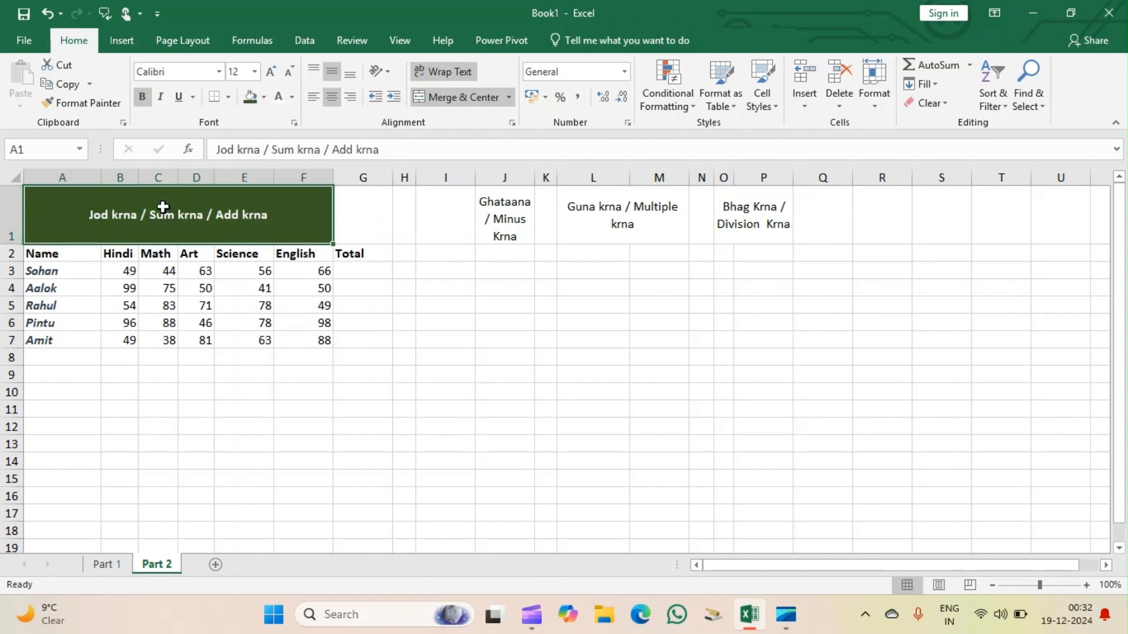
Set the font size of the A1 heading to 20.
{"action": "left_click", "coordinate": [255, 72]}
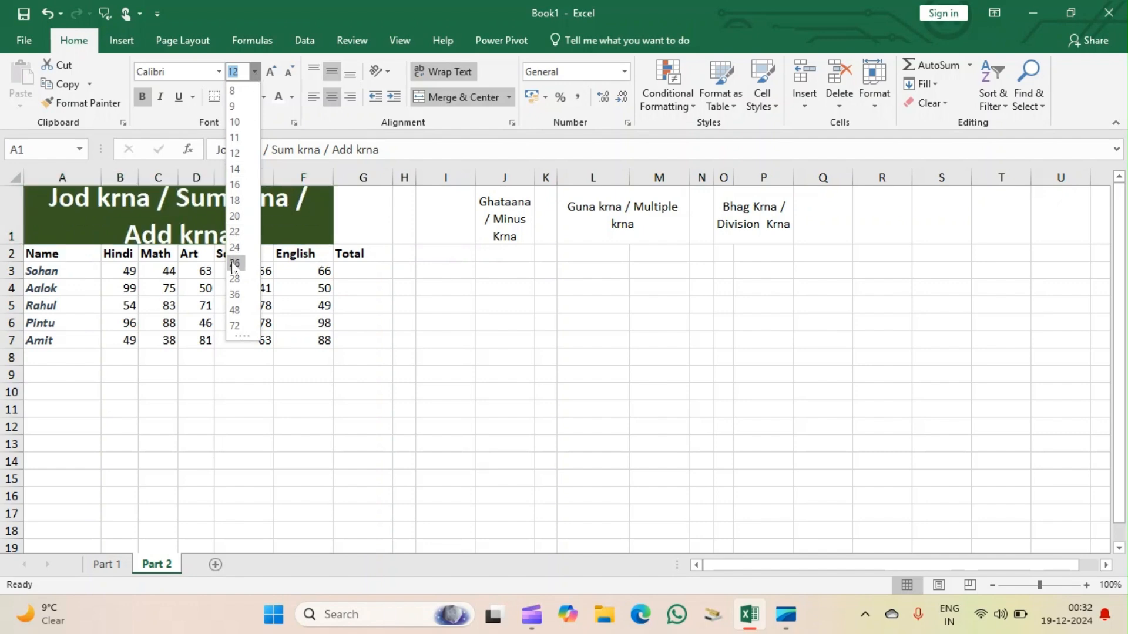
{"action": "left_click", "coordinate": [237, 216]}
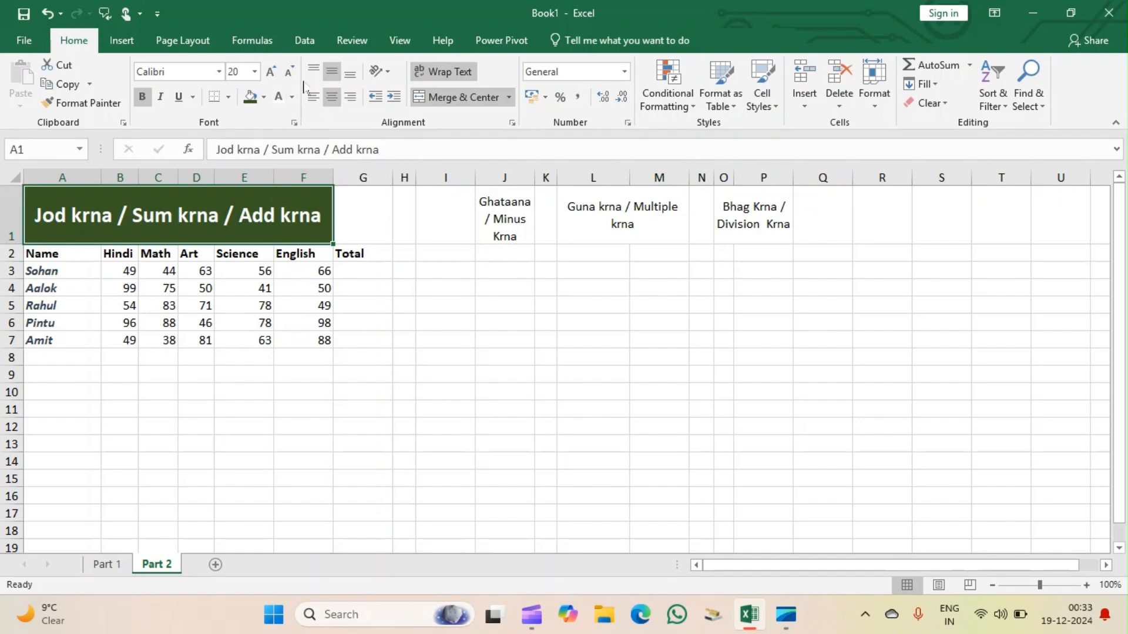
Enlarge the A1 heading's text to size 24 and reduce it back to 20.
{"action": "left_click", "coordinate": [271, 72]}
{"action": "left_click", "coordinate": [271, 72]}
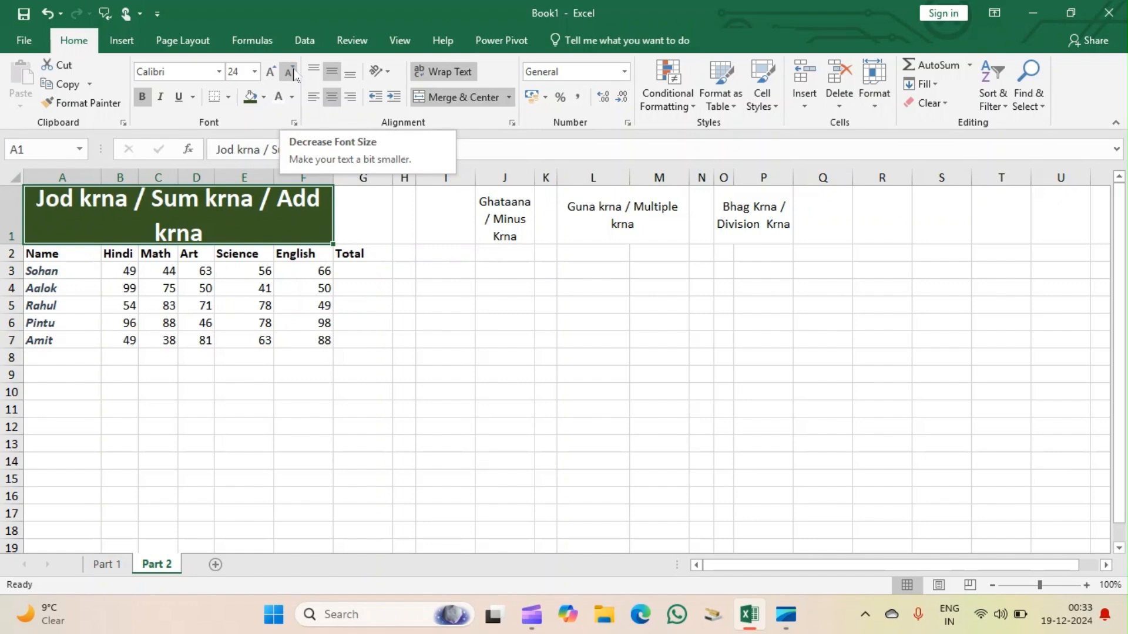
{"action": "left_click", "coordinate": [290, 72]}
{"action": "left_click", "coordinate": [290, 72]}
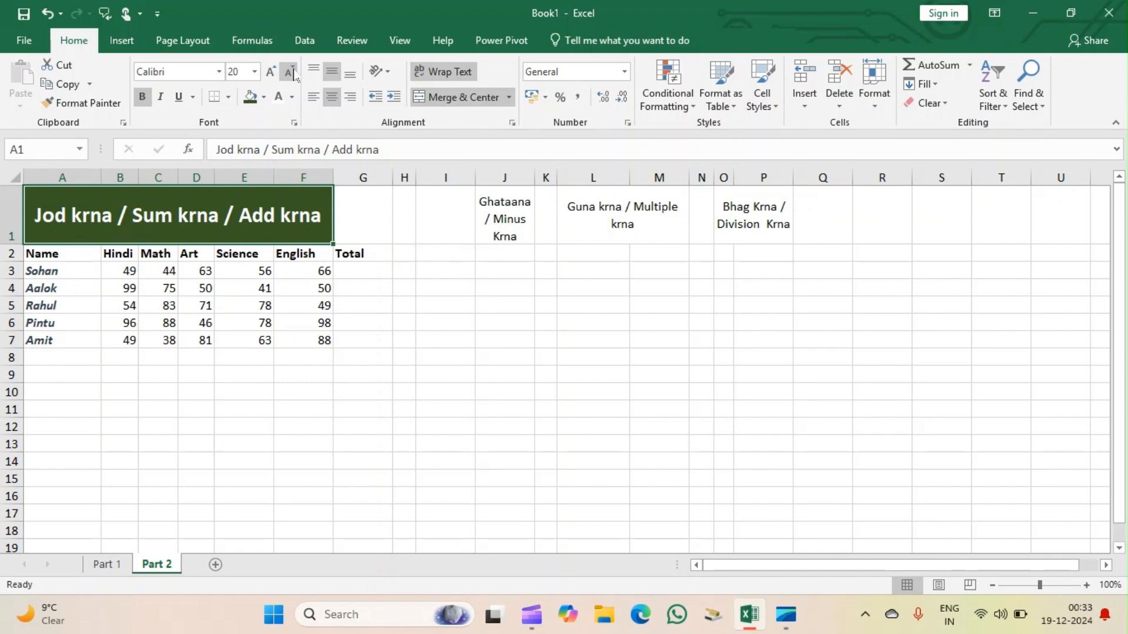
{"action": "left_click", "coordinate": [458, 307]}
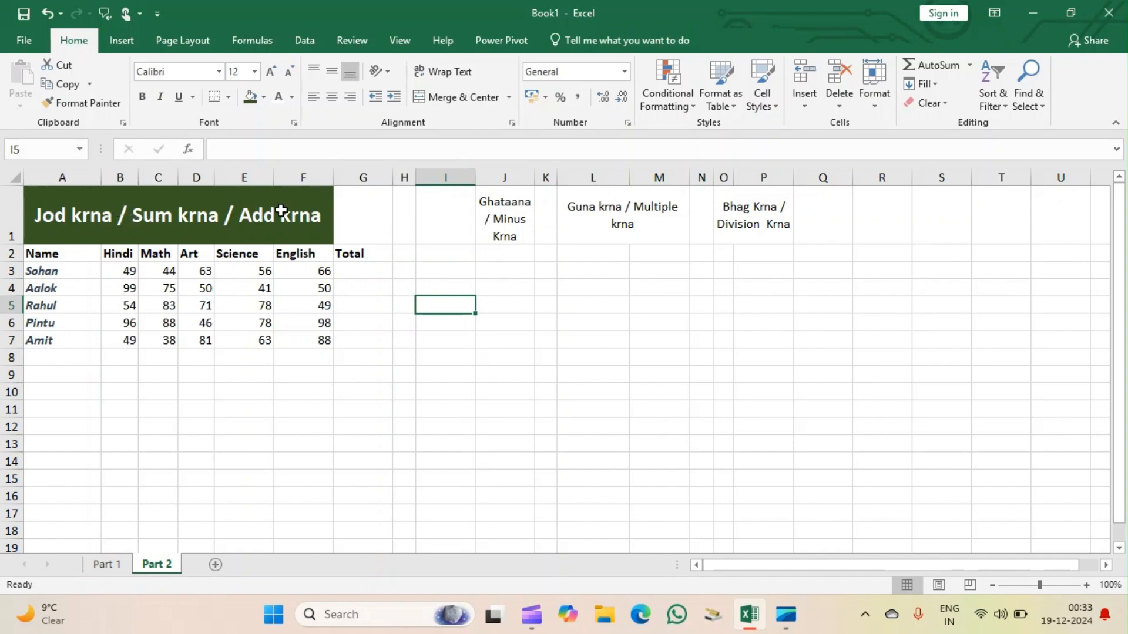
Try to copy the A1 heading's formatting onto the subtraction heading in J1 with Format Painter.
{"action": "left_click", "coordinate": [224, 217]}
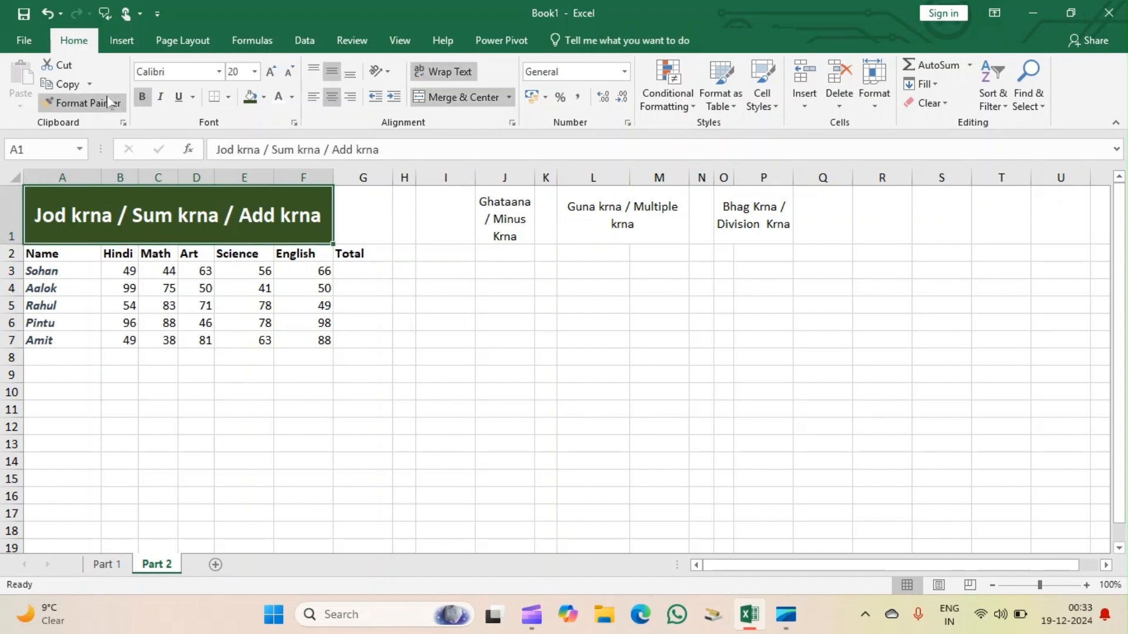
{"action": "left_click", "coordinate": [58, 104]}
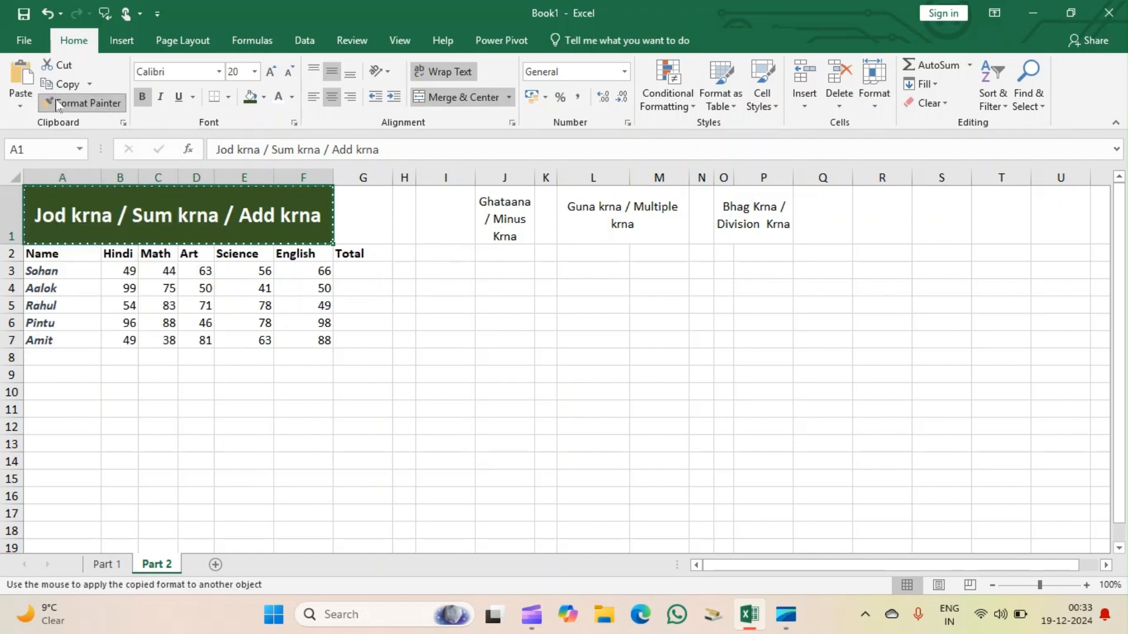
{"action": "left_click", "coordinate": [511, 210]}
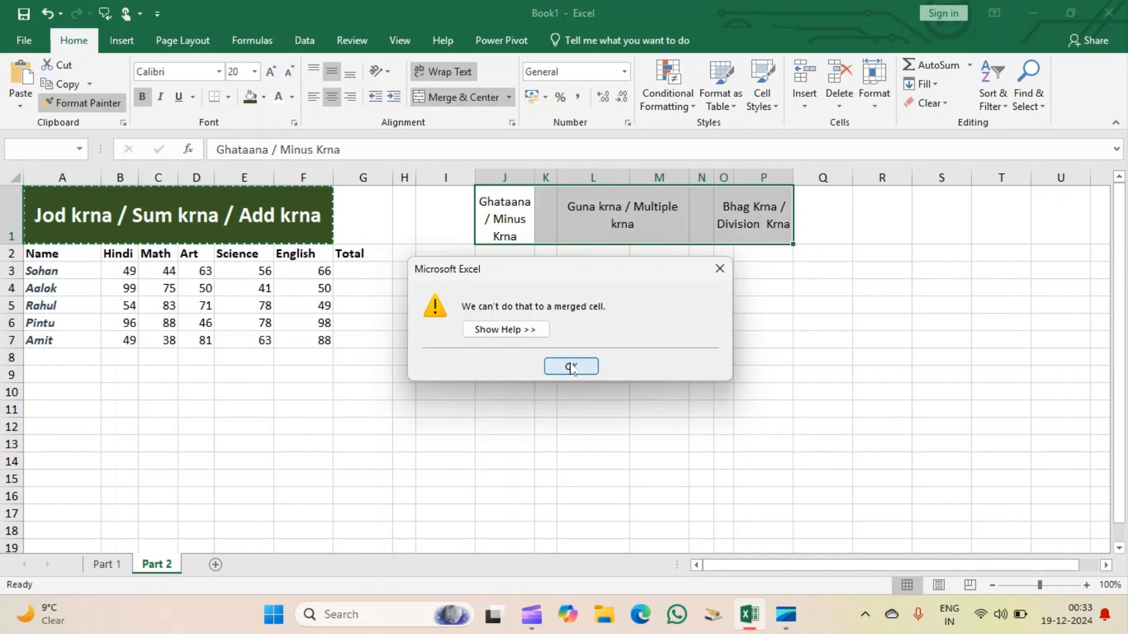
{"action": "left_click", "coordinate": [572, 367]}
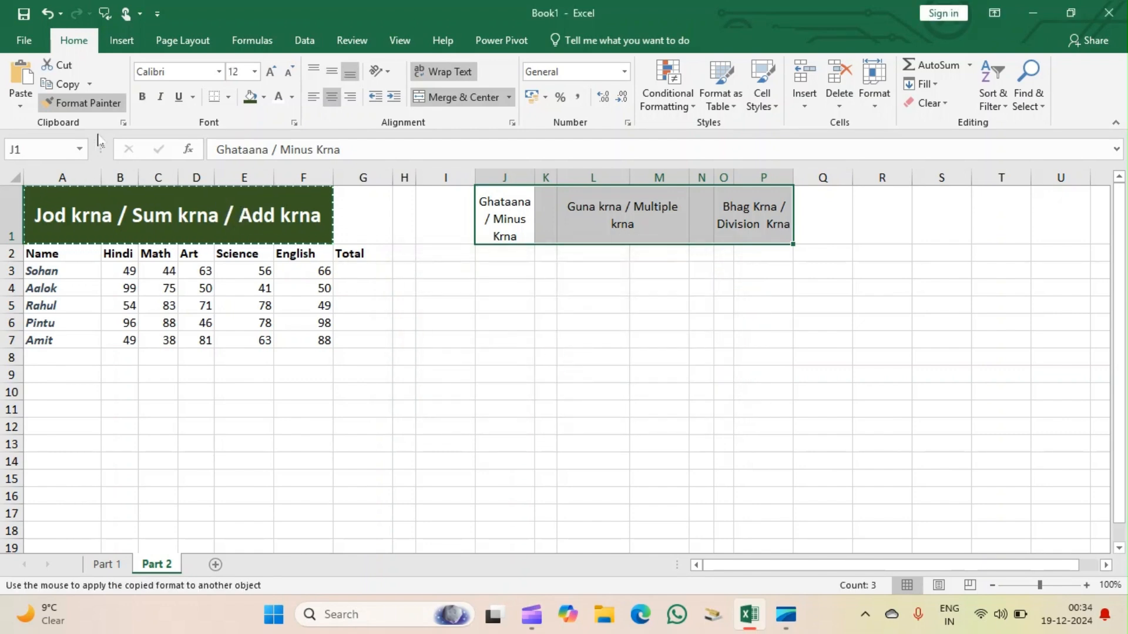
{"action": "left_click", "coordinate": [59, 104]}
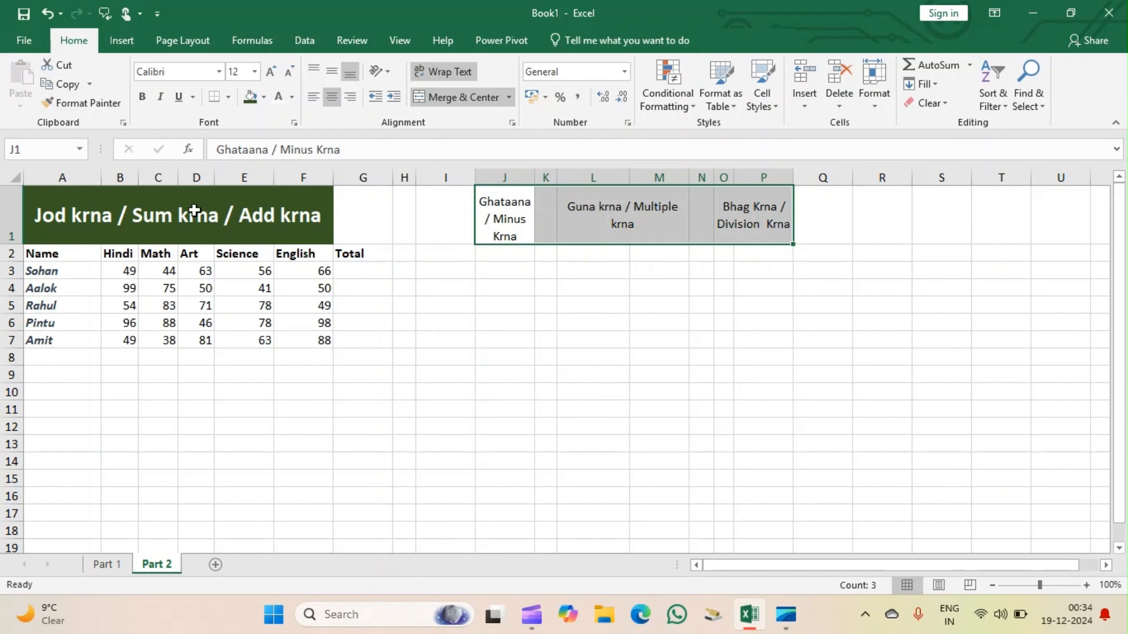
{"action": "left_click", "coordinate": [518, 291]}
{"action": "left_click_drag", "start_coordinate": [508, 210], "coordinate": [147, 231]}
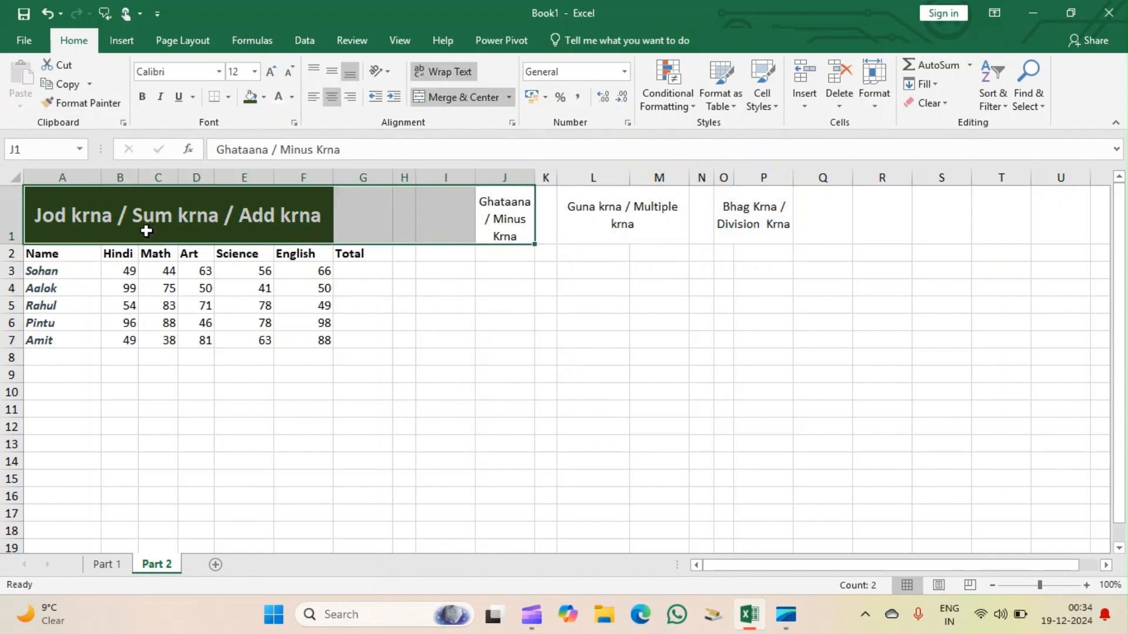
{"action": "left_click", "coordinate": [564, 321]}
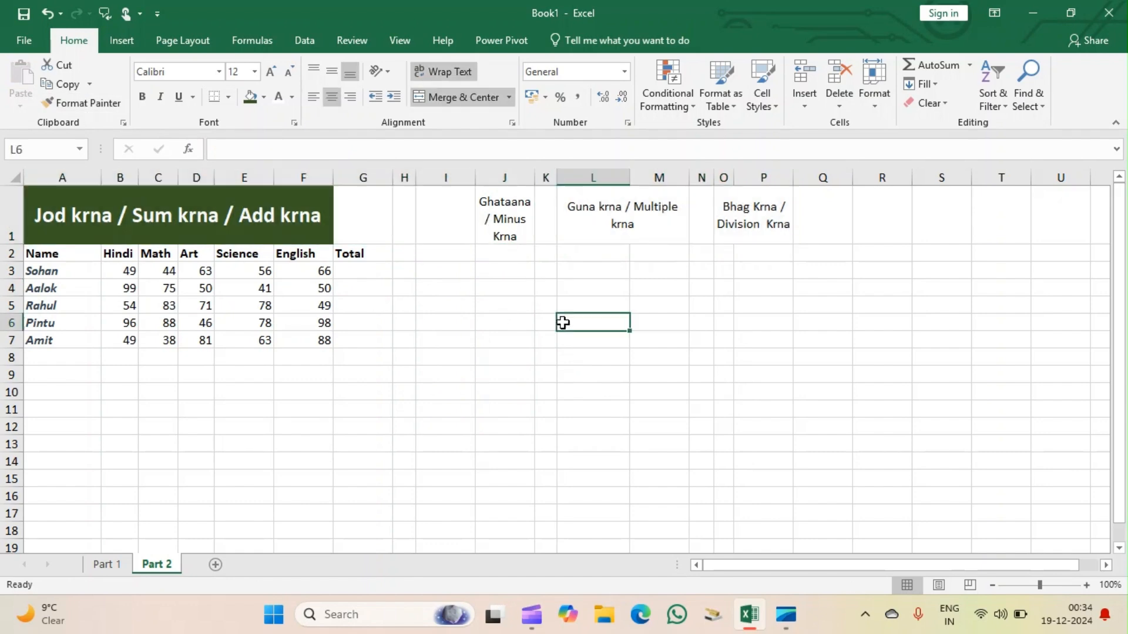
Retry applying the addition heading's format to J1 with Format Painter, and leave the tool.
{"action": "left_click", "coordinate": [254, 219]}
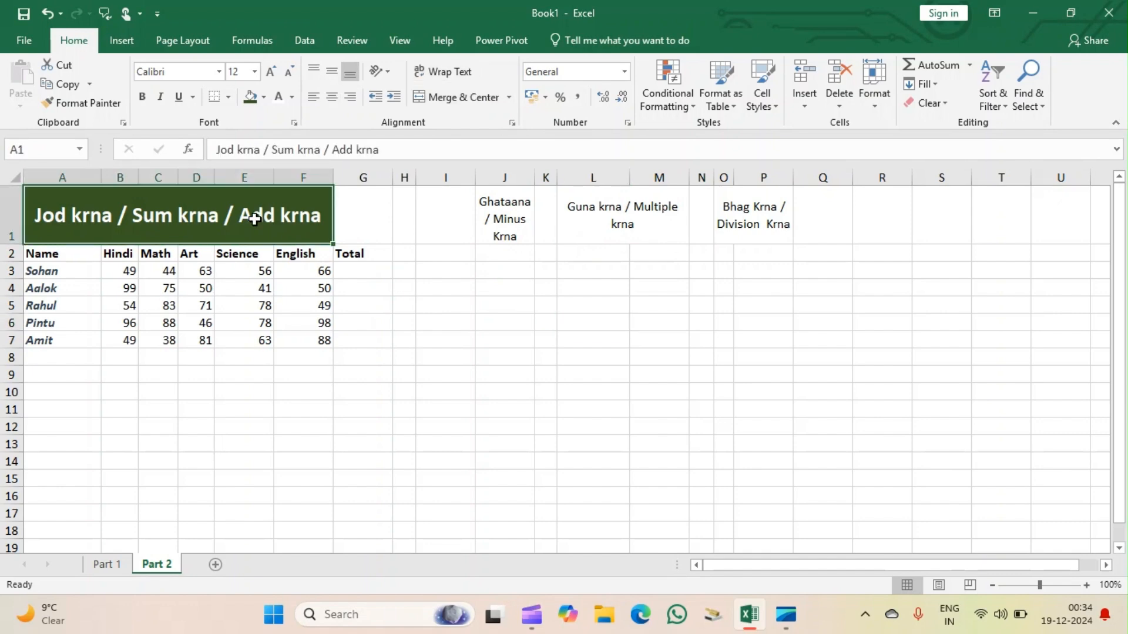
{"action": "left_click", "coordinate": [65, 103]}
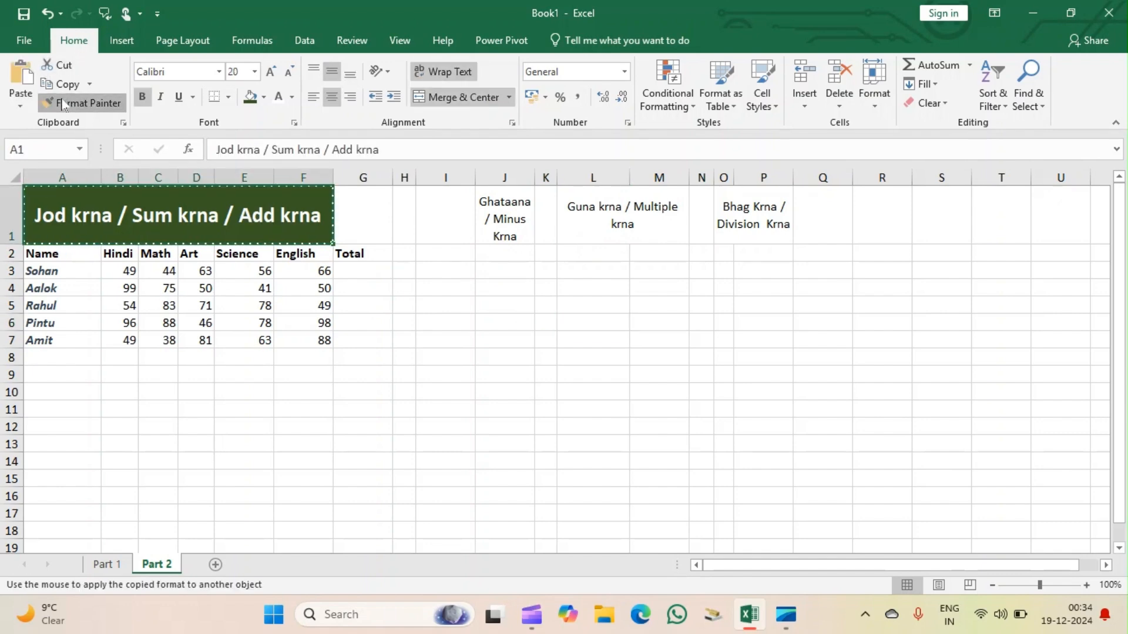
{"action": "left_click", "coordinate": [503, 204]}
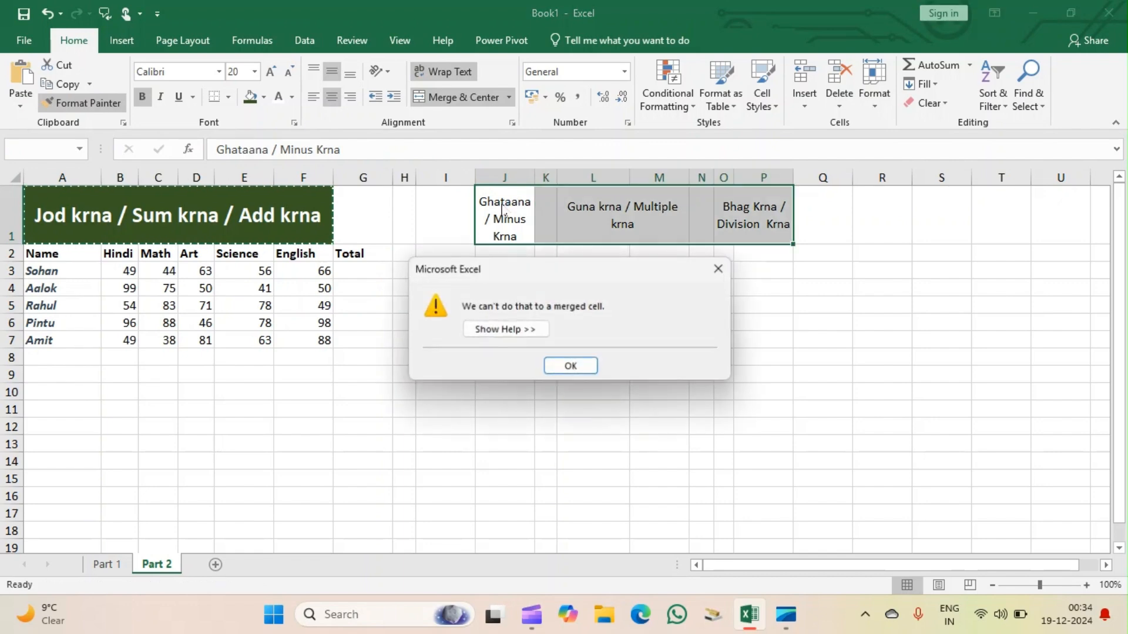
{"action": "left_click", "coordinate": [570, 366]}
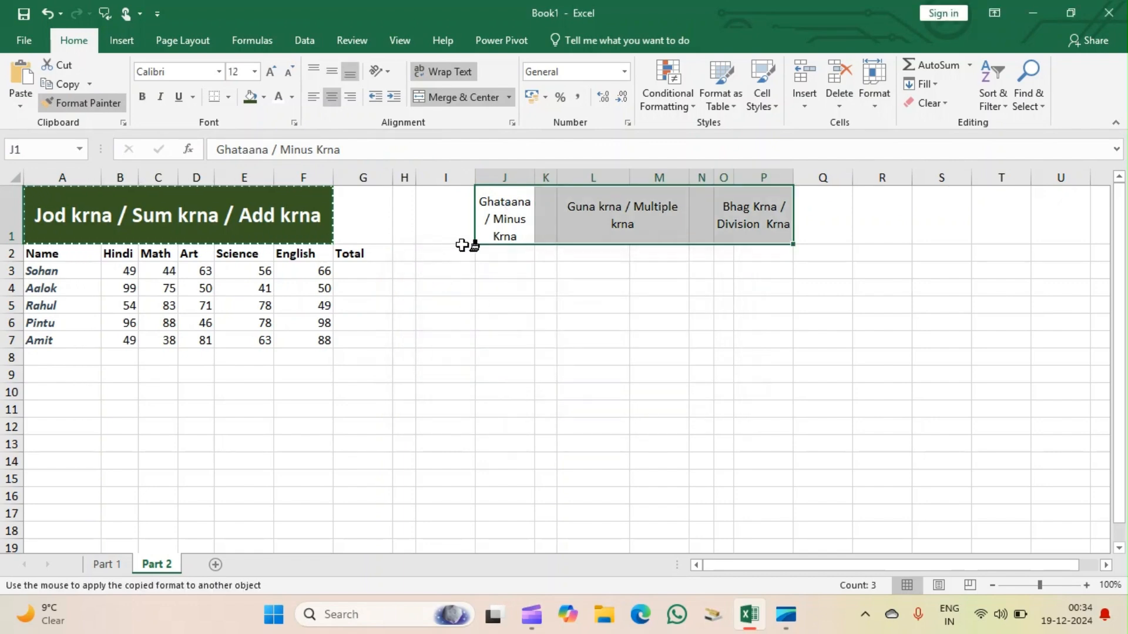
{"action": "left_click", "coordinate": [85, 104]}
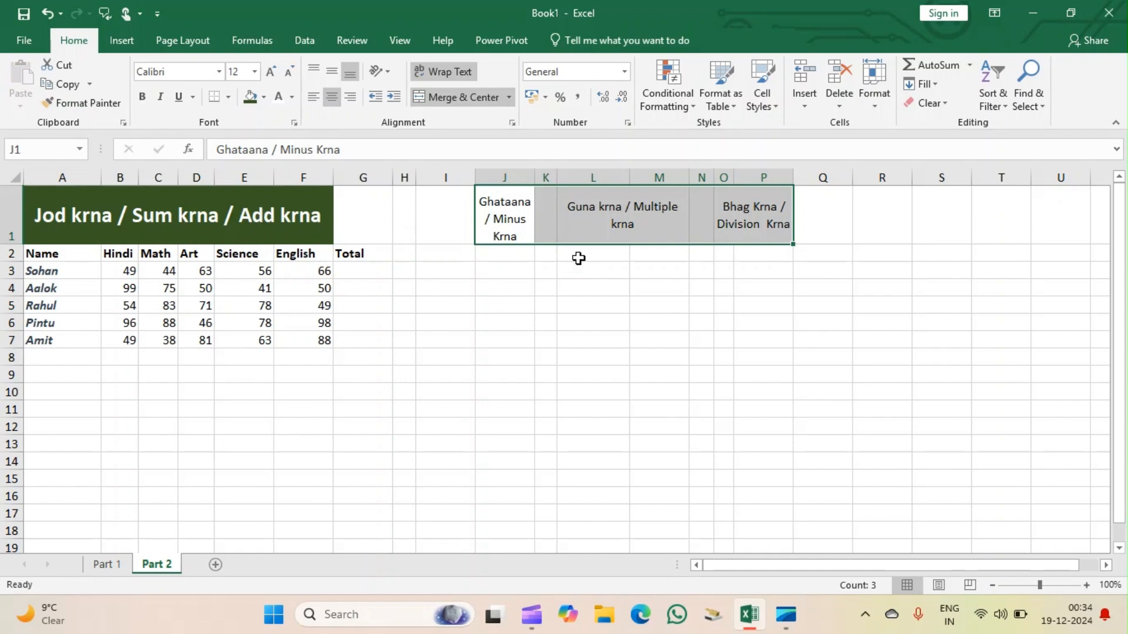
{"action": "left_click", "coordinate": [464, 303]}
{"action": "left_click", "coordinate": [507, 220]}
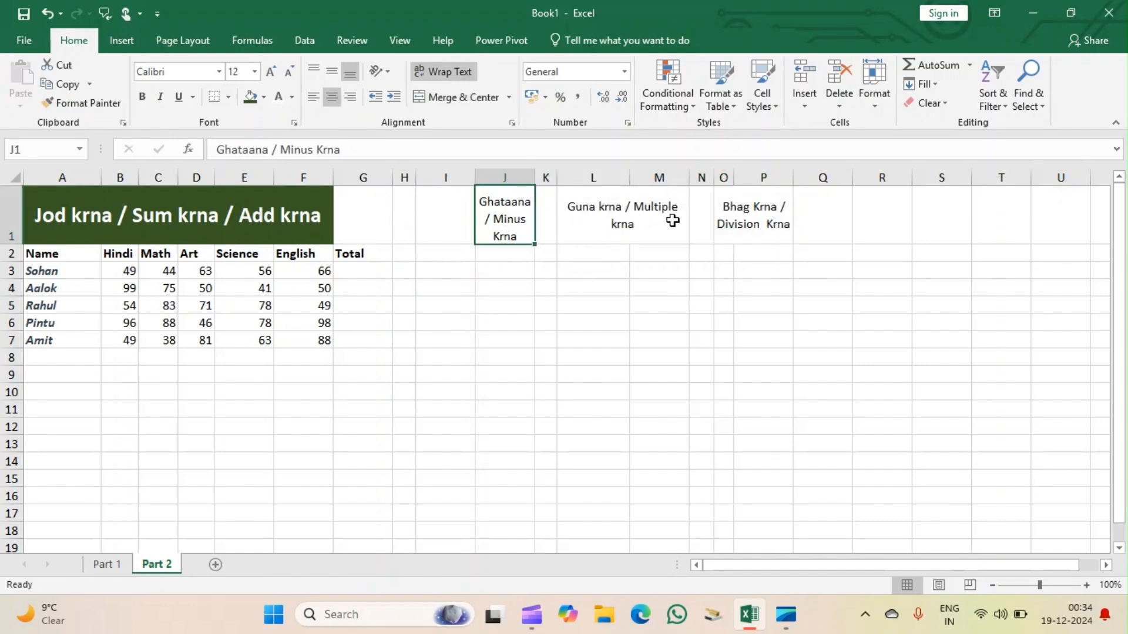
{"action": "left_click", "coordinate": [544, 302]}
Fill the subtraction heading in J1 with the standard light green and make its text bold, without italics.
{"action": "left_click", "coordinate": [499, 221]}
{"action": "left_click", "coordinate": [263, 99]}
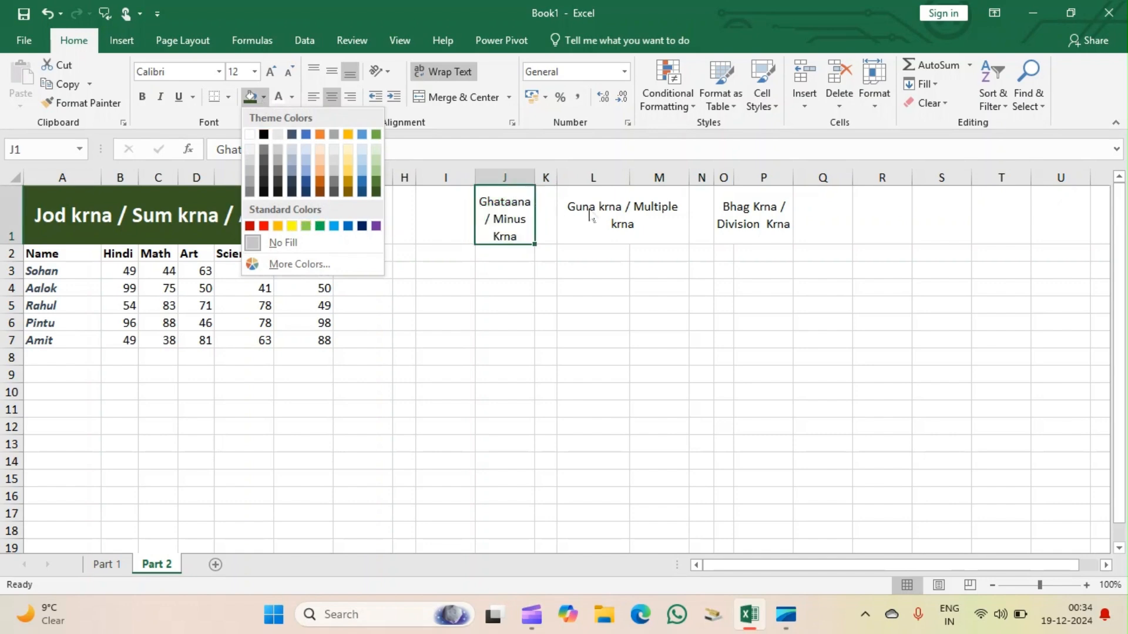
{"action": "left_click", "coordinate": [305, 226]}
{"action": "left_click", "coordinate": [142, 97]}
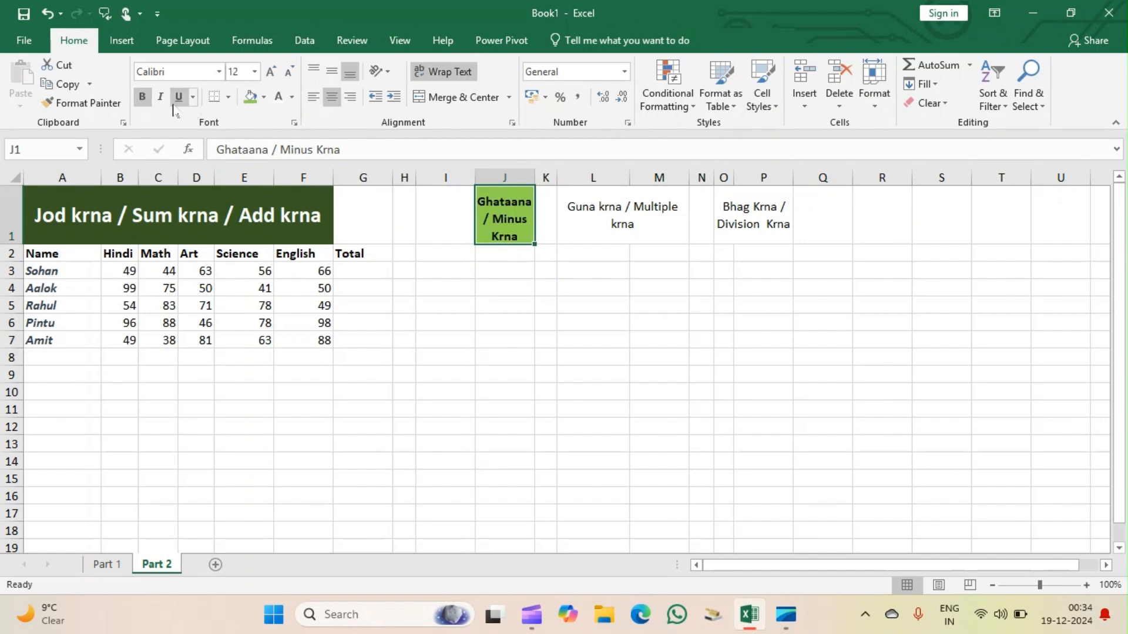
{"action": "left_click", "coordinate": [161, 98]}
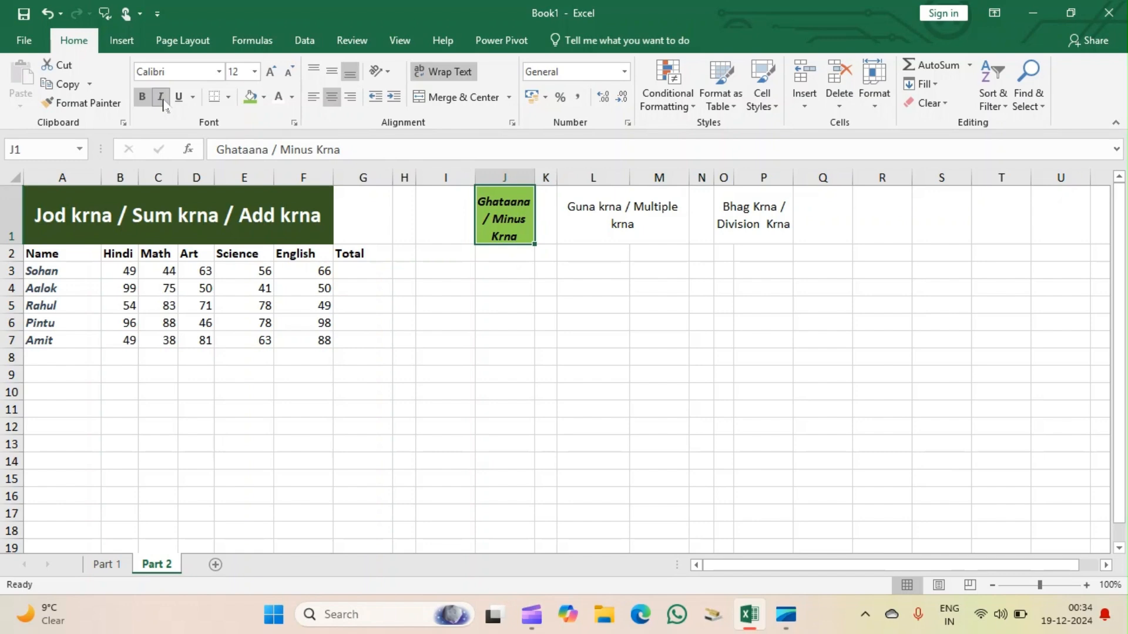
{"action": "left_click", "coordinate": [163, 99]}
Fill the multiplication heading in L1 with the same light green and make the division heading in O1 bold.
{"action": "left_click", "coordinate": [599, 222]}
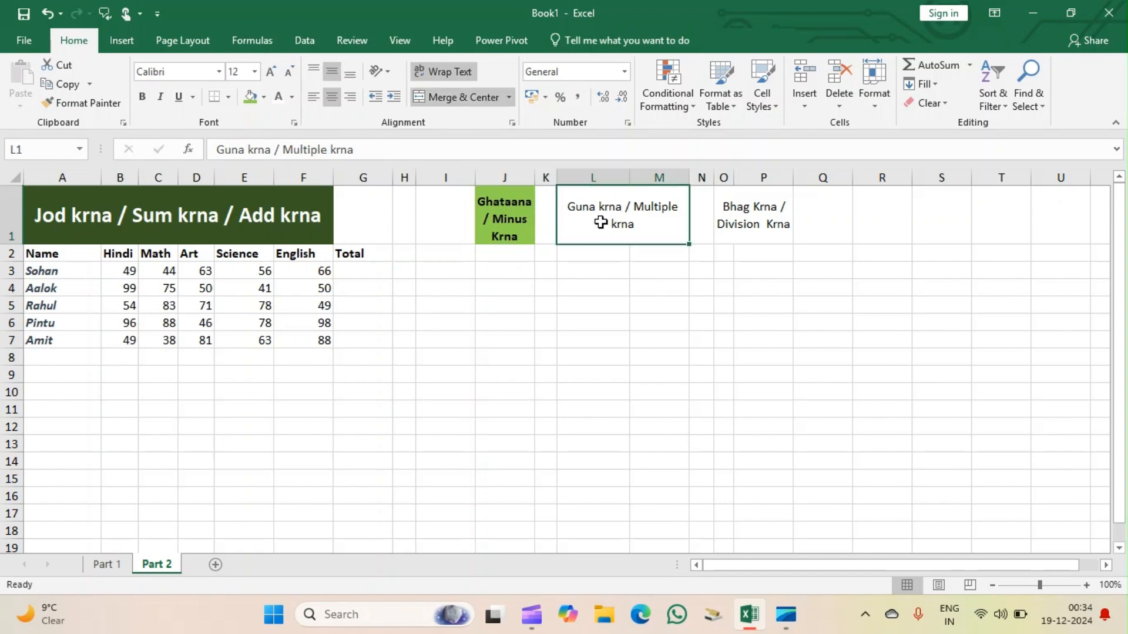
{"action": "left_click", "coordinate": [250, 98]}
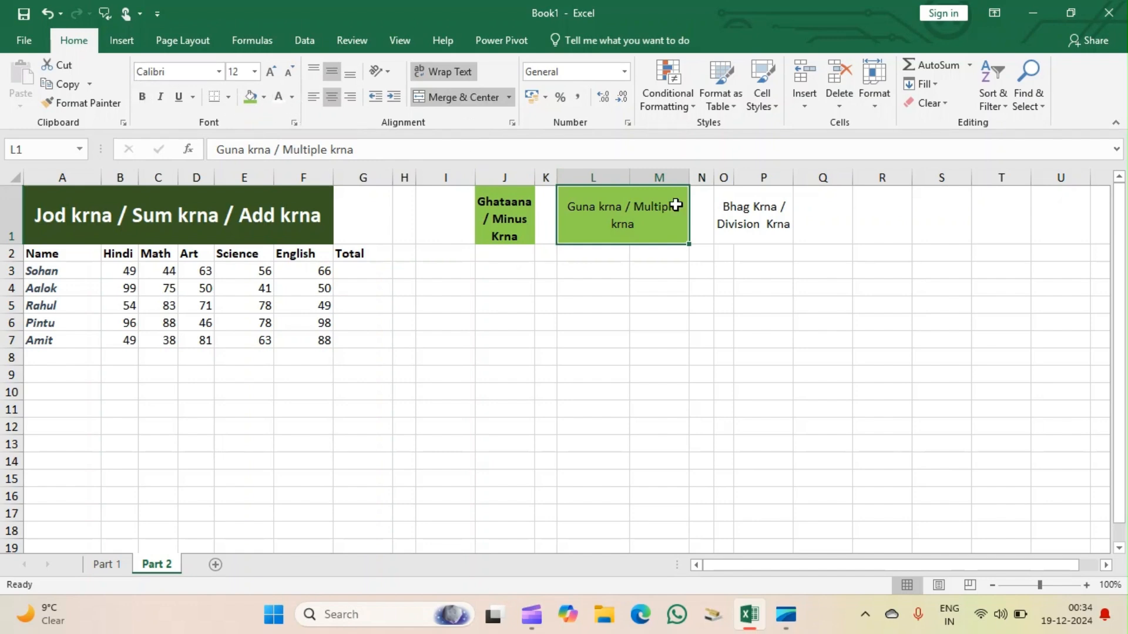
{"action": "left_click", "coordinate": [754, 219]}
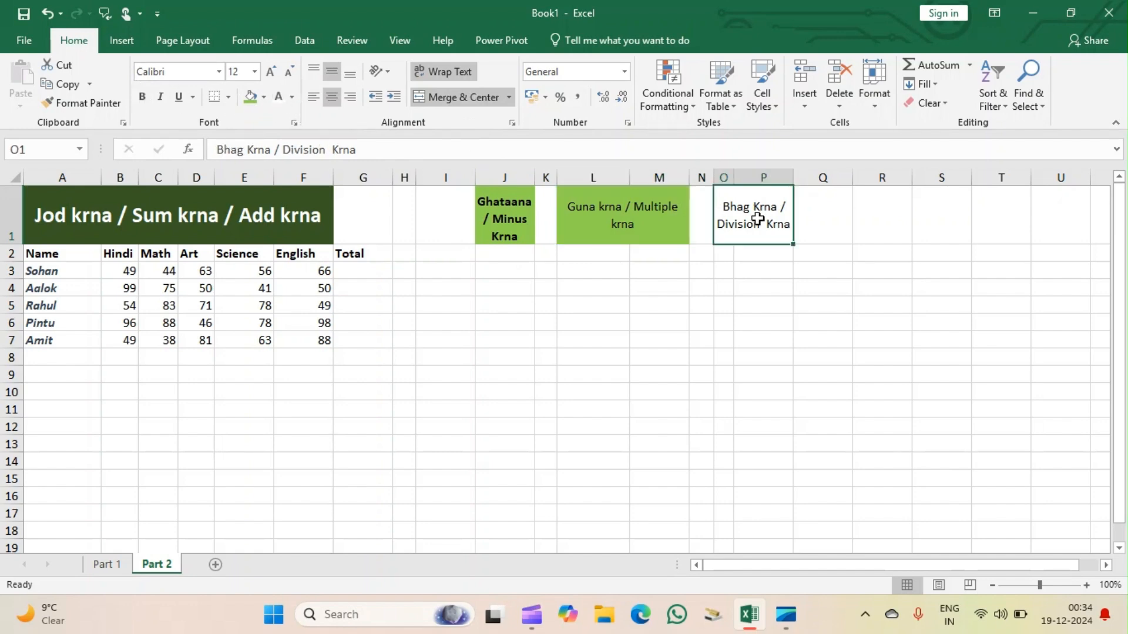
{"action": "left_click", "coordinate": [142, 98]}
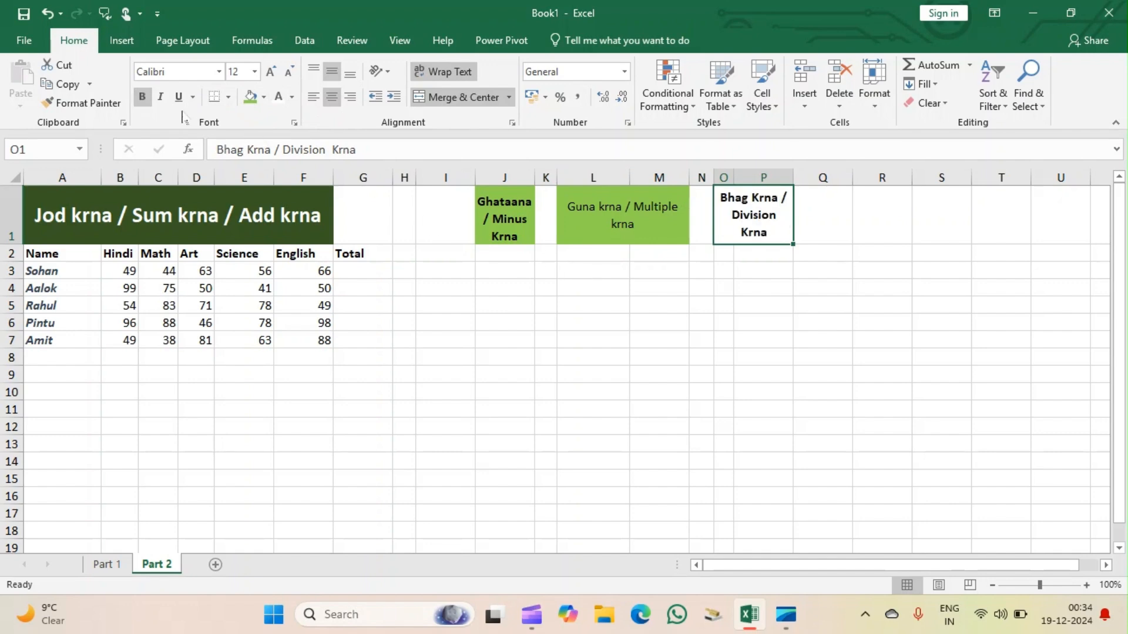
Fill the division heading in O1 with the same light green and make the multiplication heading in L1 bold.
{"action": "left_click", "coordinate": [250, 96]}
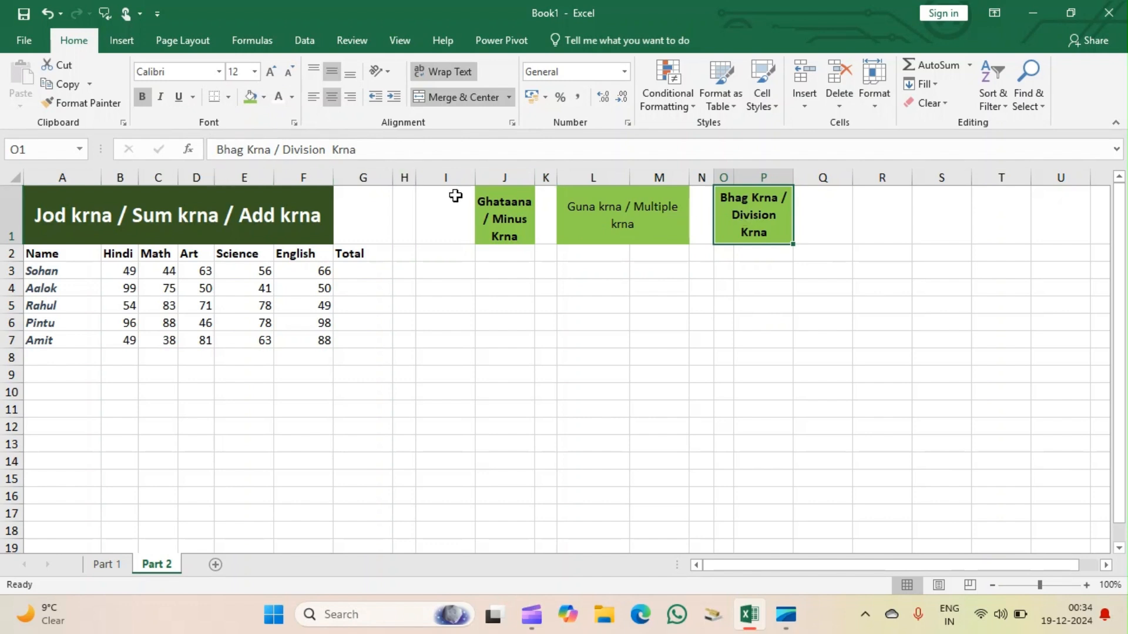
{"action": "left_click", "coordinate": [609, 227]}
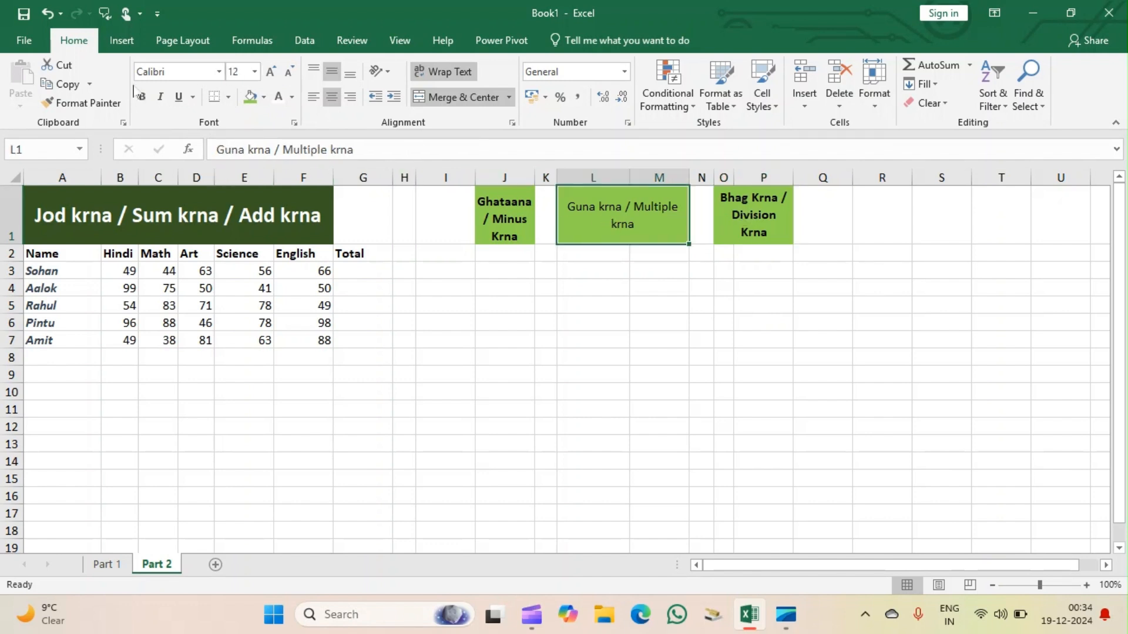
{"action": "left_click", "coordinate": [142, 96]}
{"action": "left_click", "coordinate": [546, 339]}
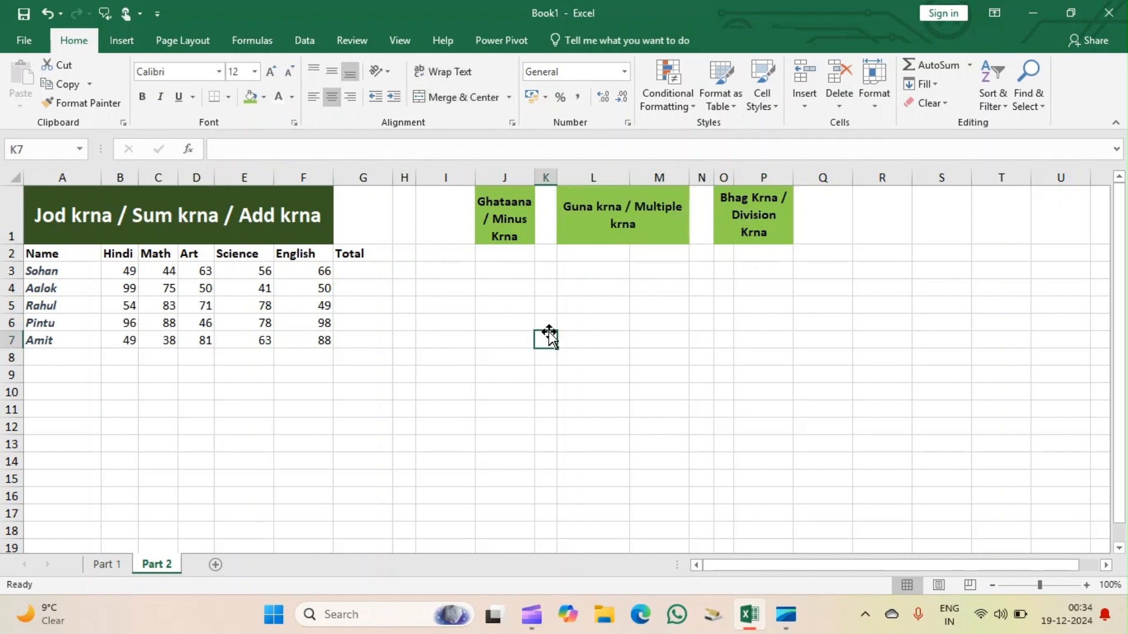
Fill the addition heading in A1 and the blank cell G1 above Total with the same light green.
{"action": "left_click", "coordinate": [344, 219]}
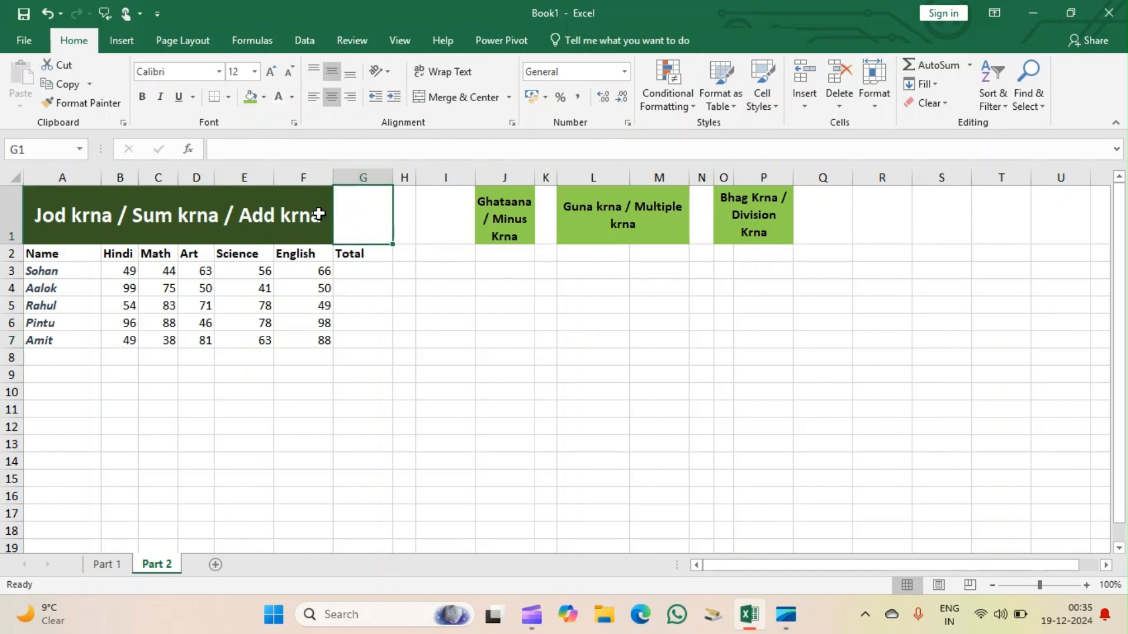
{"action": "left_click_drag", "start_coordinate": [303, 210], "coordinate": [351, 218]}
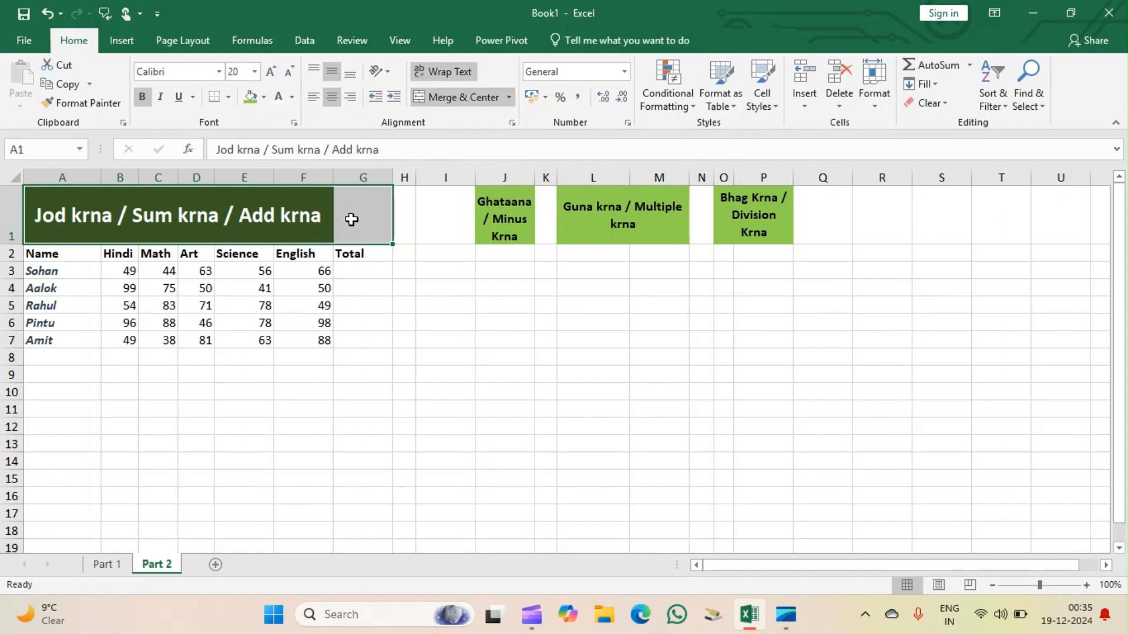
{"action": "left_click", "coordinate": [249, 100]}
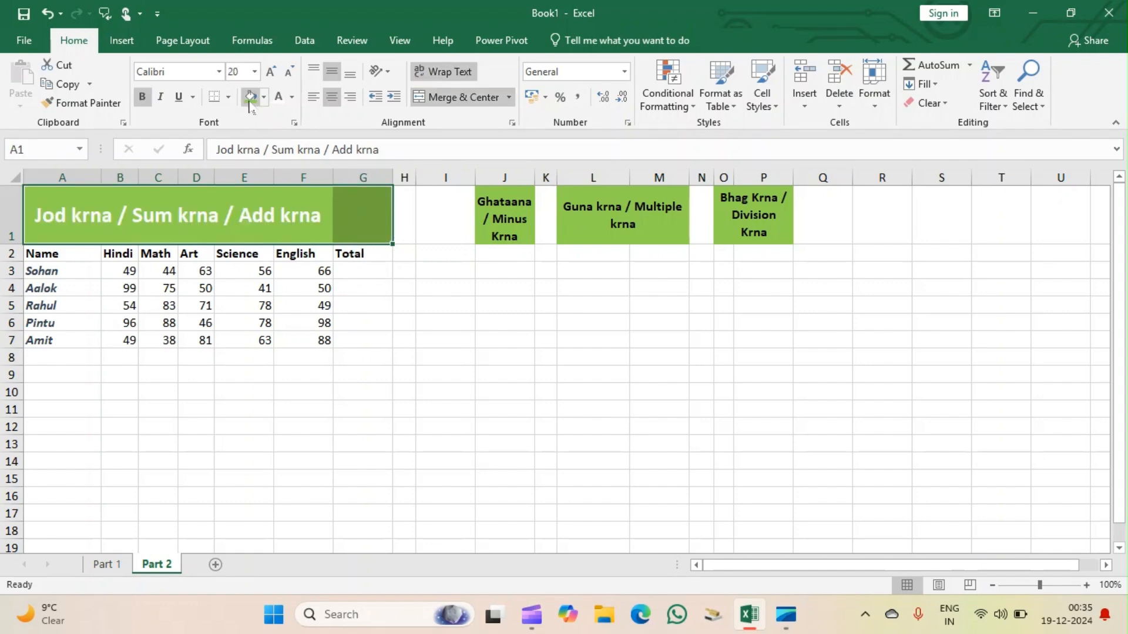
{"action": "left_click", "coordinate": [402, 305]}
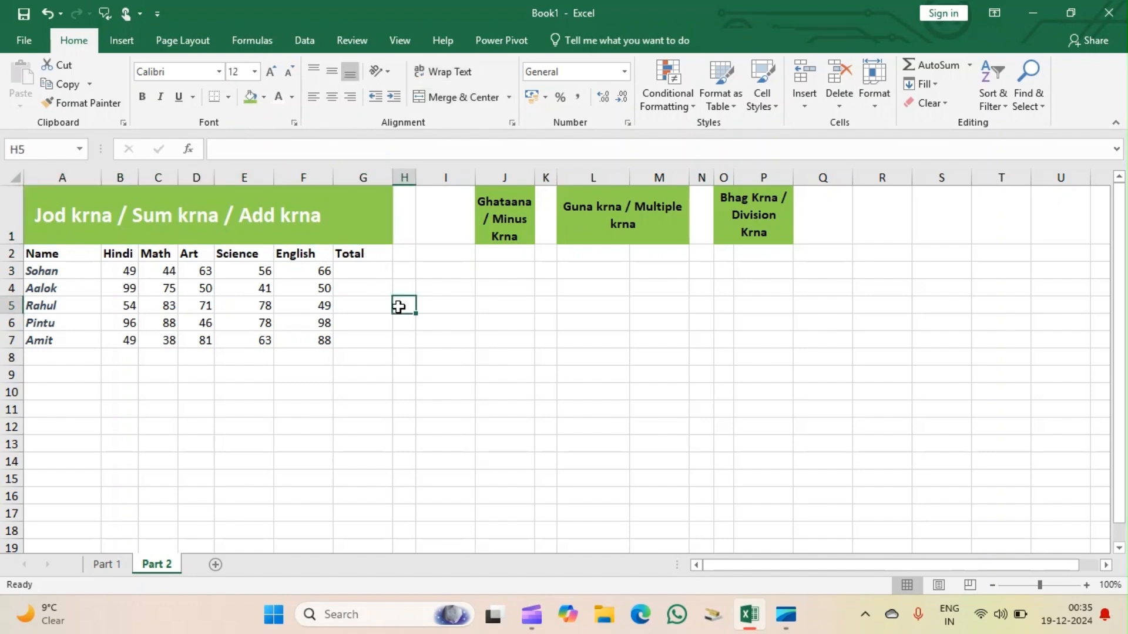
{"action": "left_click", "coordinate": [206, 377]}
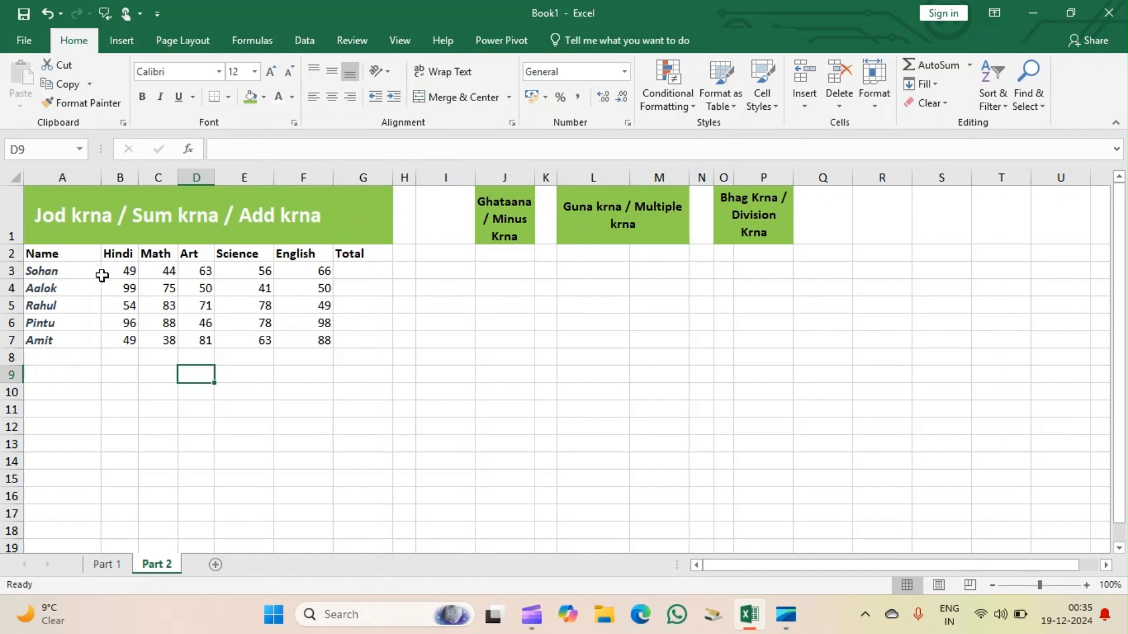
Enter the first student's total in G3 as the typed sum =49+44+63+56+66.
{"action": "left_click", "coordinate": [353, 269]}
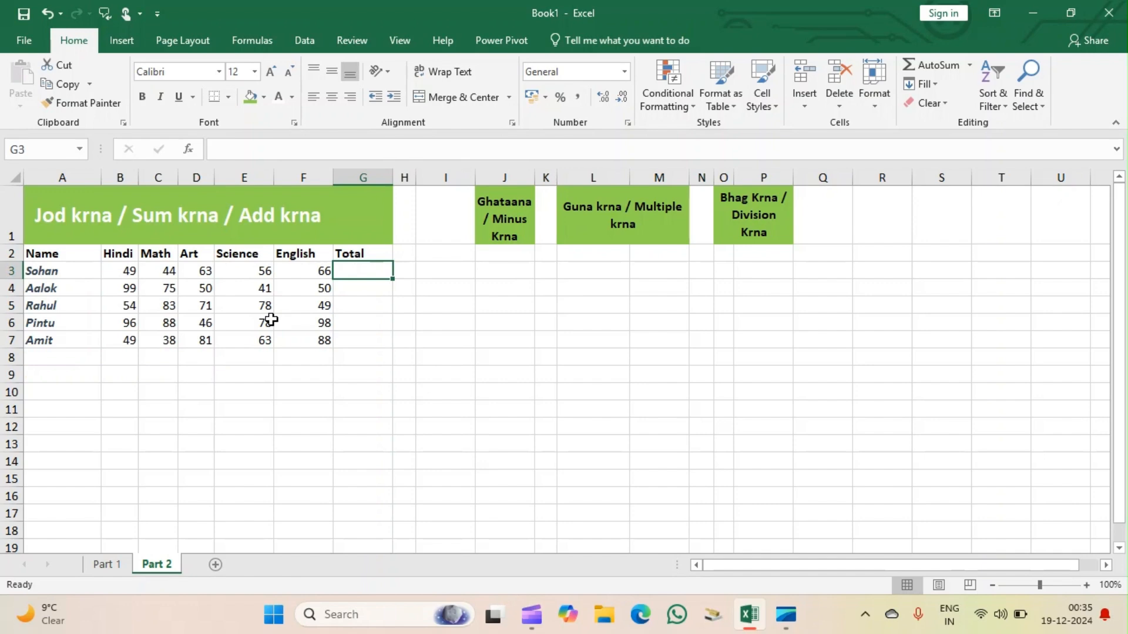
{"action": "type", "text": "="}
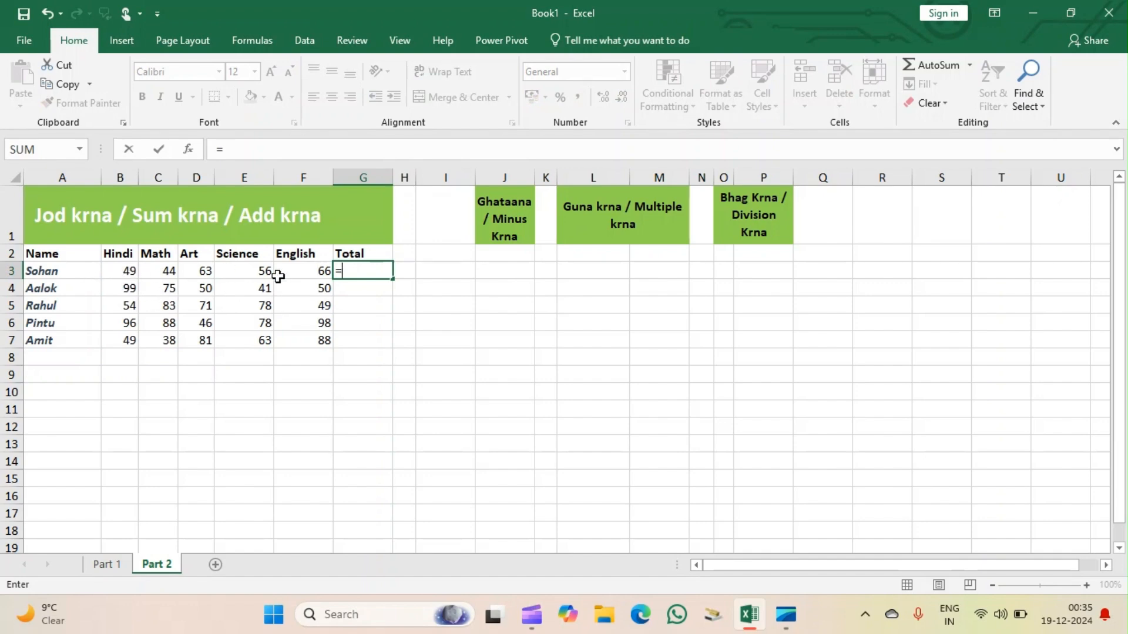
{"action": "type", "text": "4"}
{"action": "type", "text": "9+44+63+56+"}
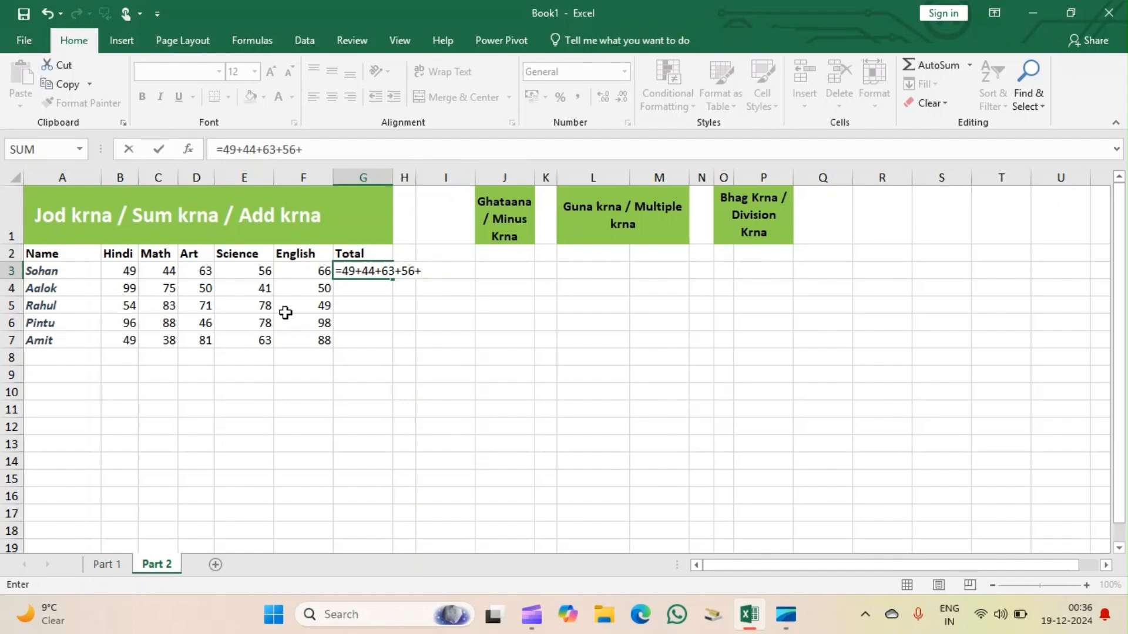
{"action": "type", "text": "66"}
{"action": "key", "text": "Return"}
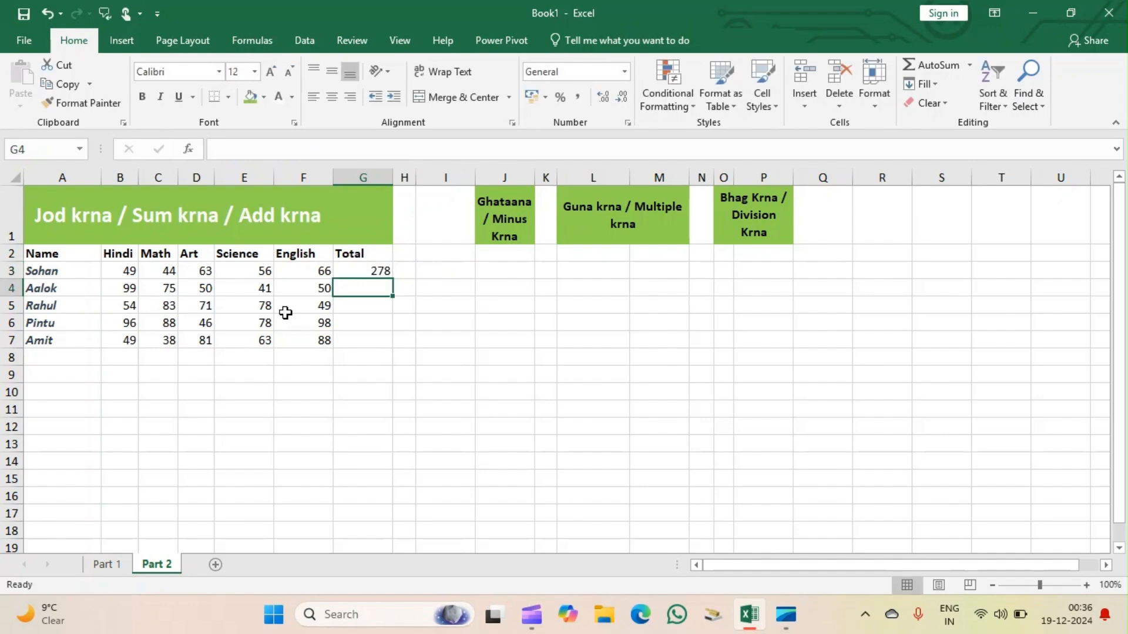
Replace the total in G3 with the cell-reference formula =B3+C3+D3+E3+F3.
{"action": "left_click", "coordinate": [381, 270]}
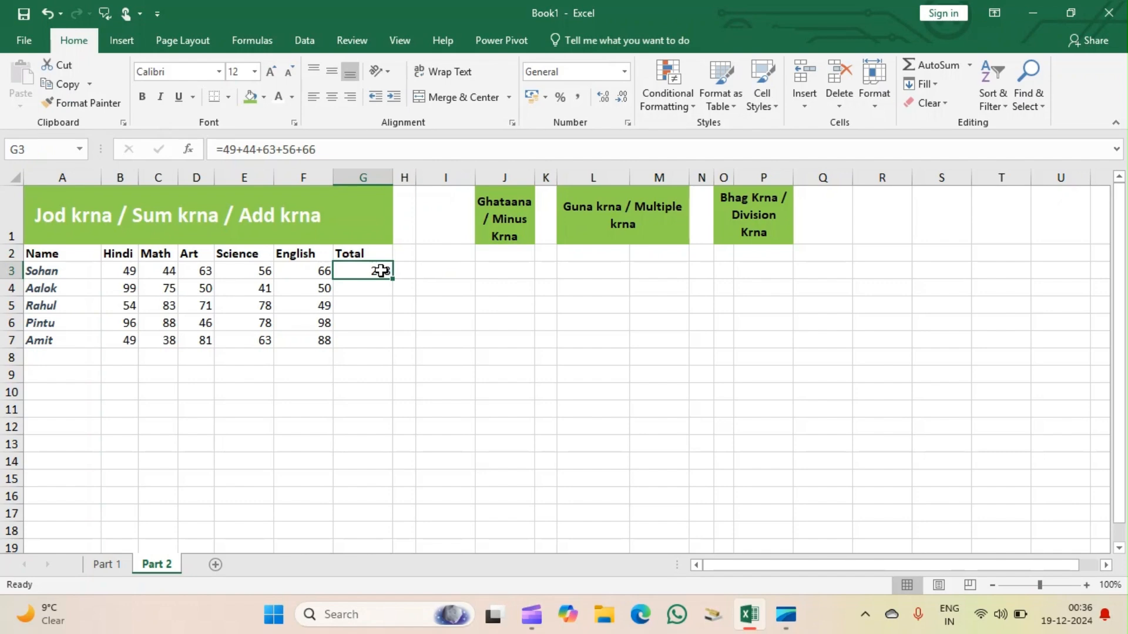
{"action": "key", "text": "BackSpace"}
{"action": "type", "text": "="}
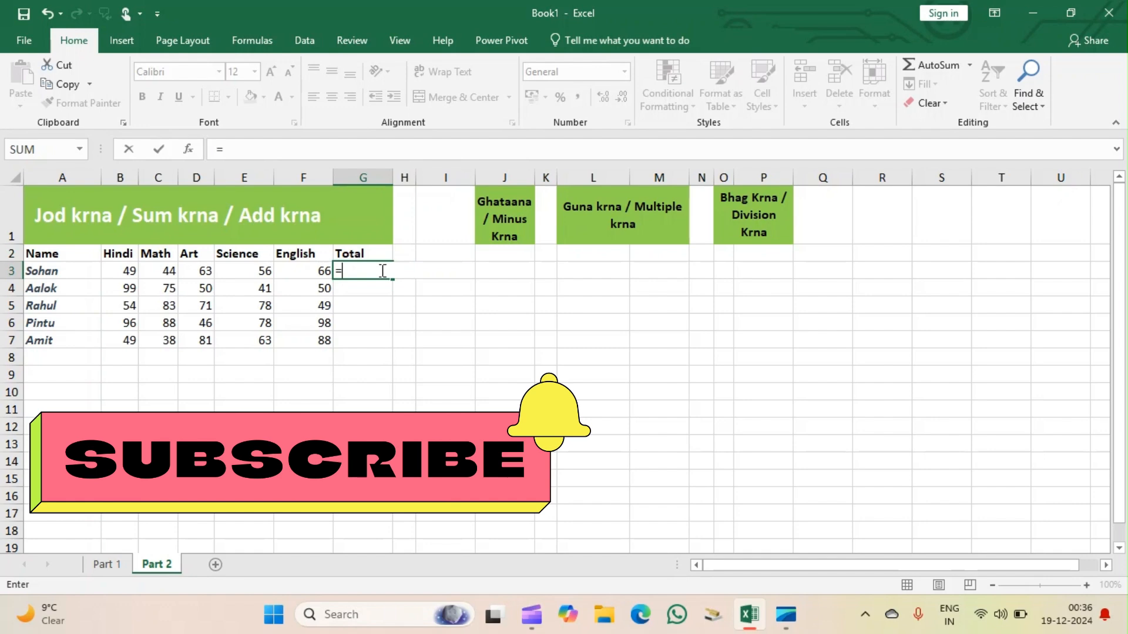
{"action": "left_click", "coordinate": [120, 271]}
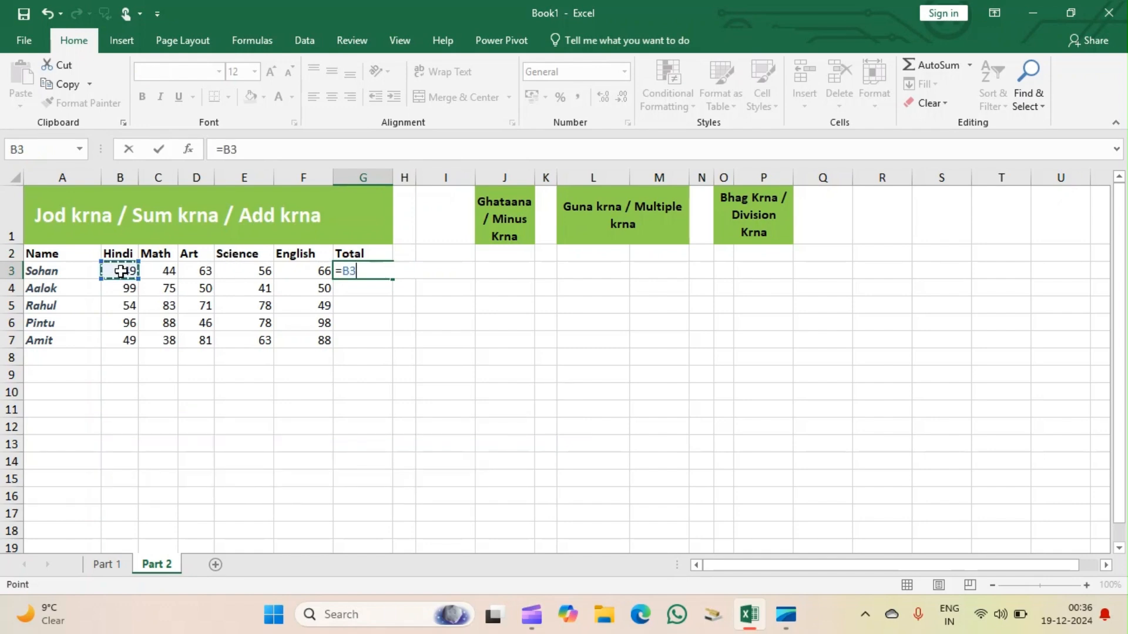
{"action": "type", "text": "+"}
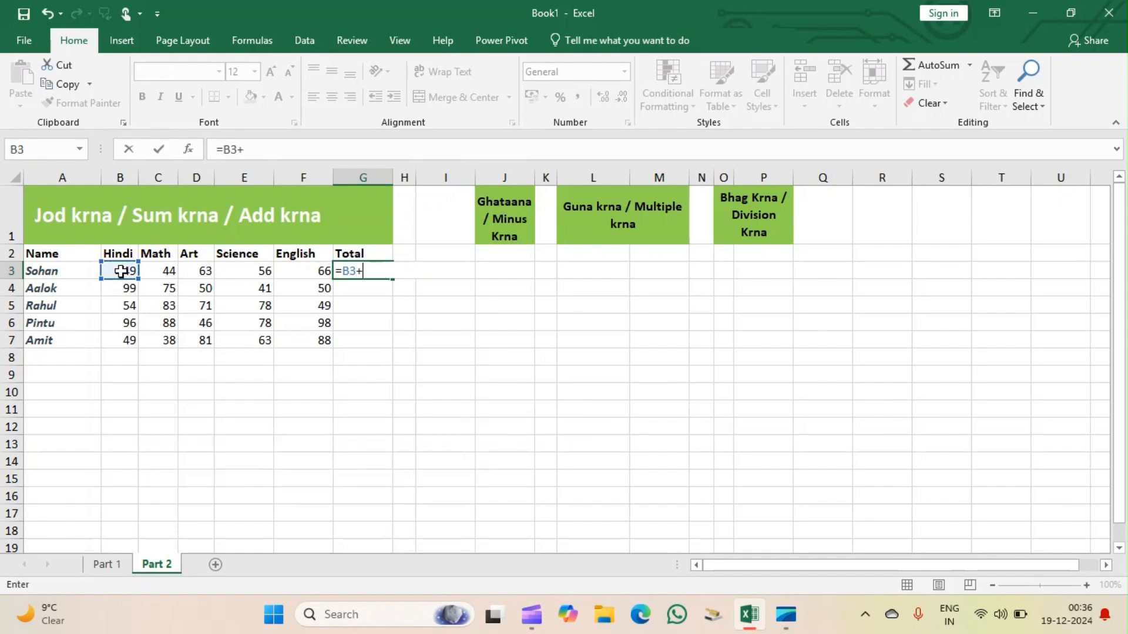
{"action": "left_click", "coordinate": [170, 272]}
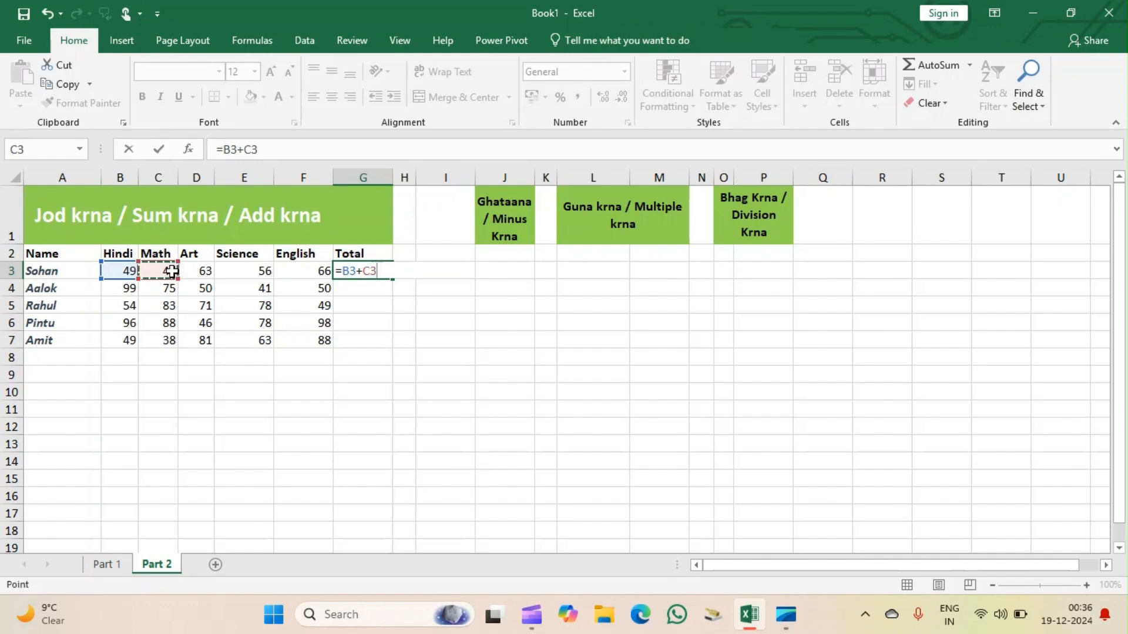
{"action": "type", "text": "+"}
{"action": "left_click", "coordinate": [207, 270]}
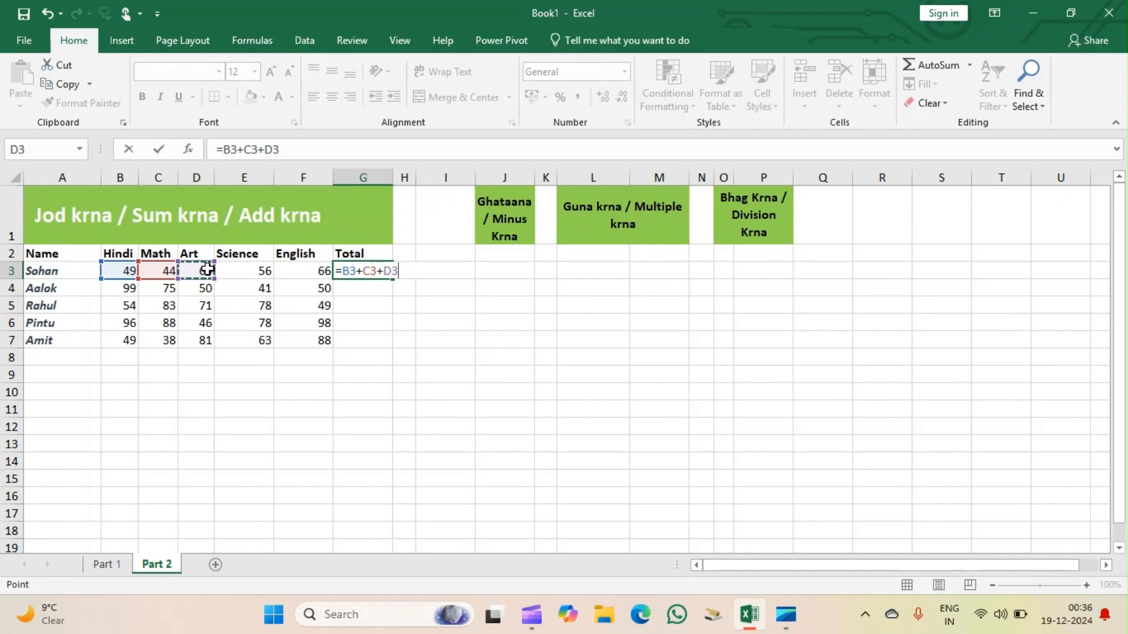
{"action": "type", "text": "+"}
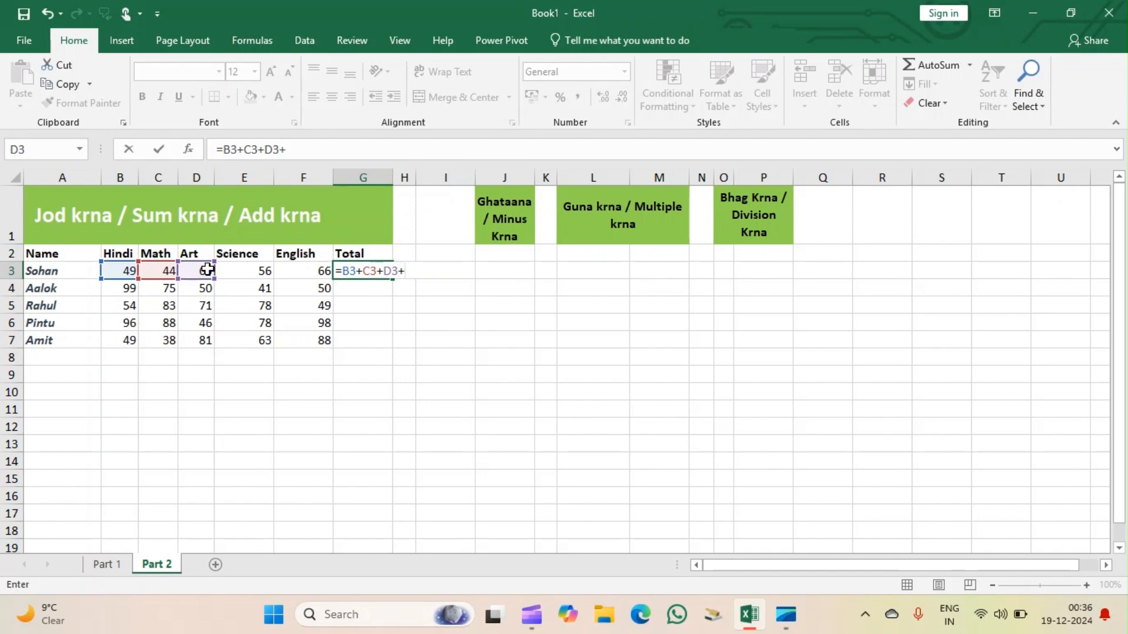
{"action": "left_click", "coordinate": [268, 270]}
{"action": "type", "text": "+"}
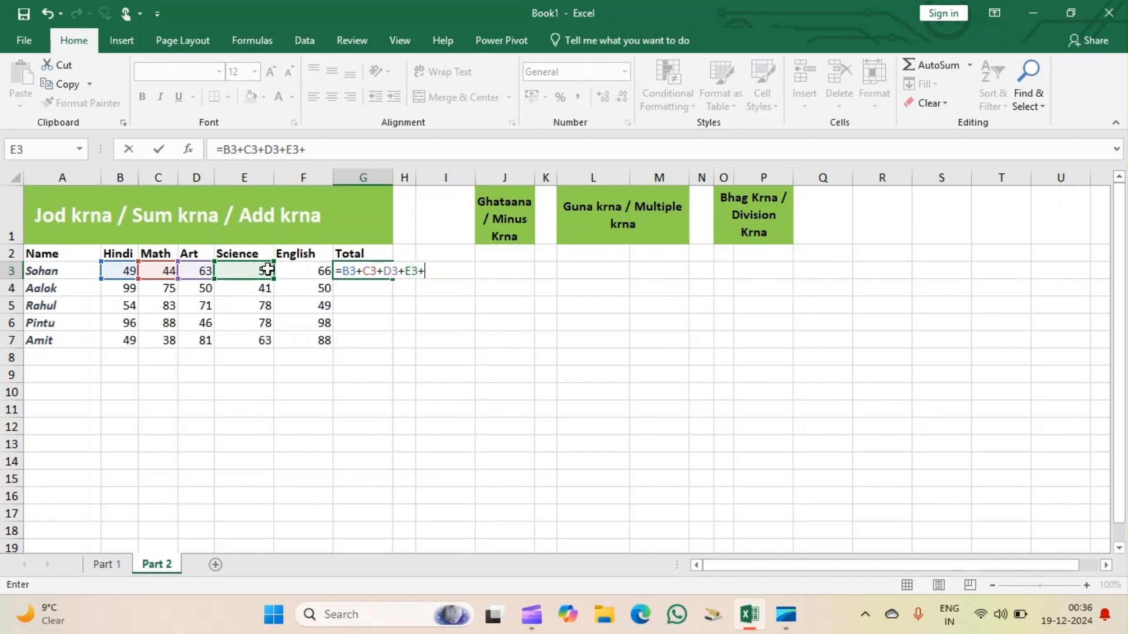
{"action": "left_click", "coordinate": [311, 271]}
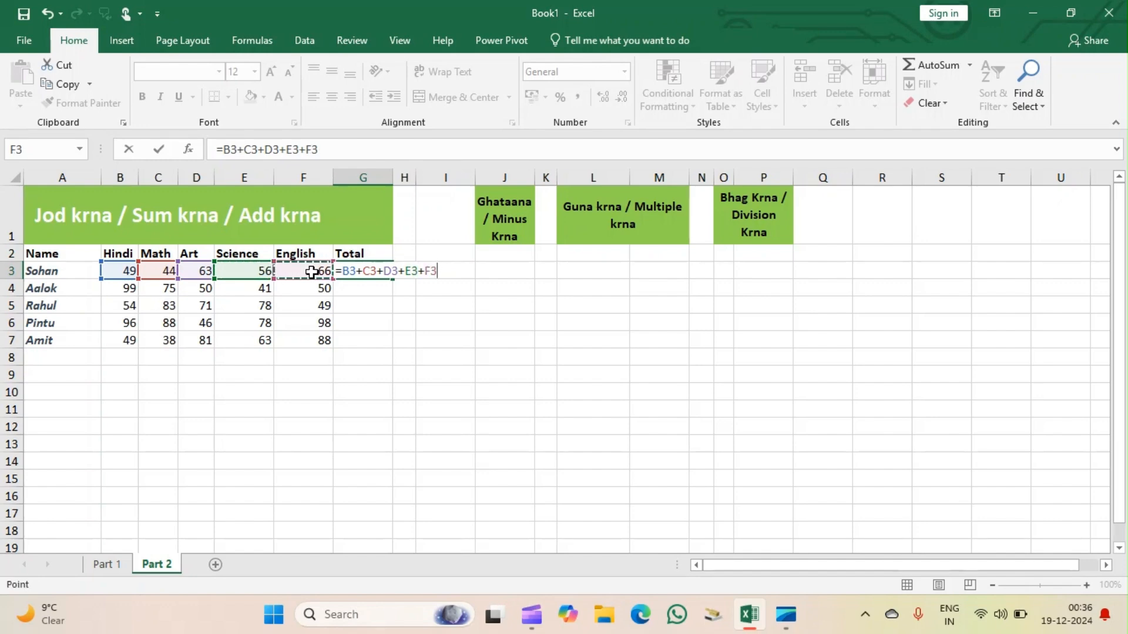
{"action": "key", "text": "Return"}
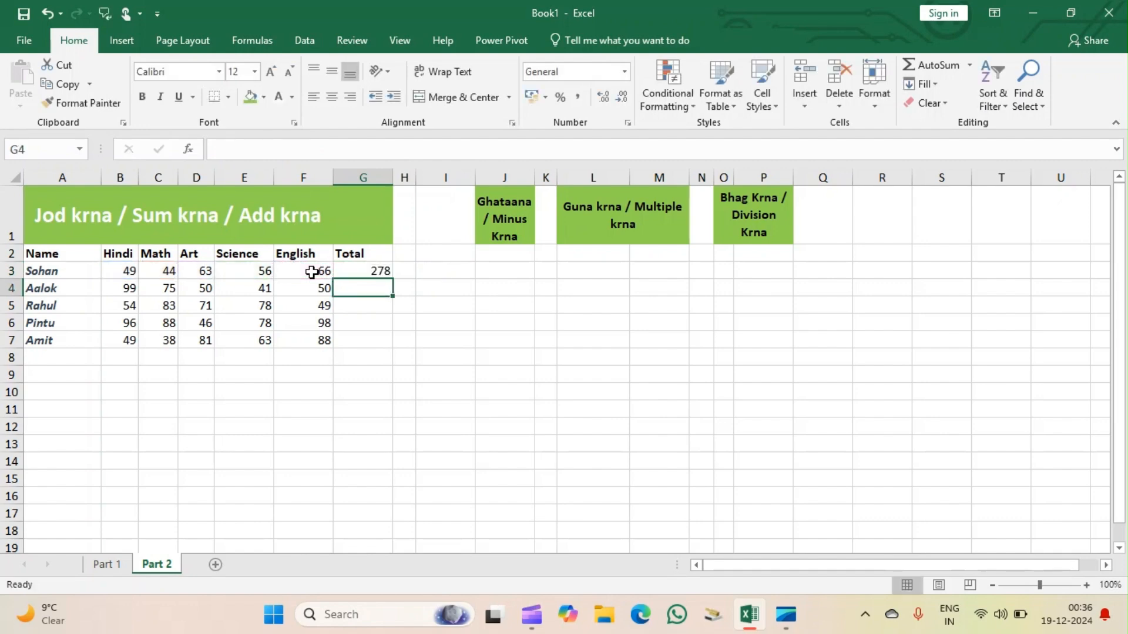
Clear the total in G3 and calculate it with the SUM function as =SUM(B3:F3).
{"action": "left_click", "coordinate": [376, 266]}
{"action": "double_click", "coordinate": [375, 266]}
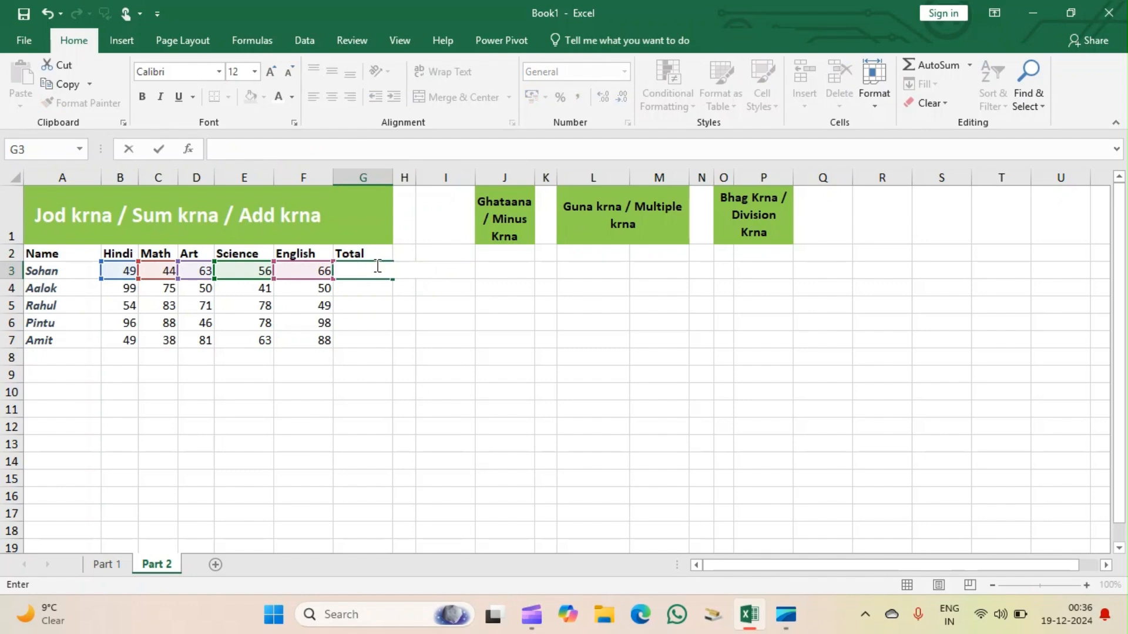
{"action": "left_click", "coordinate": [389, 338]}
{"action": "left_click", "coordinate": [366, 270]}
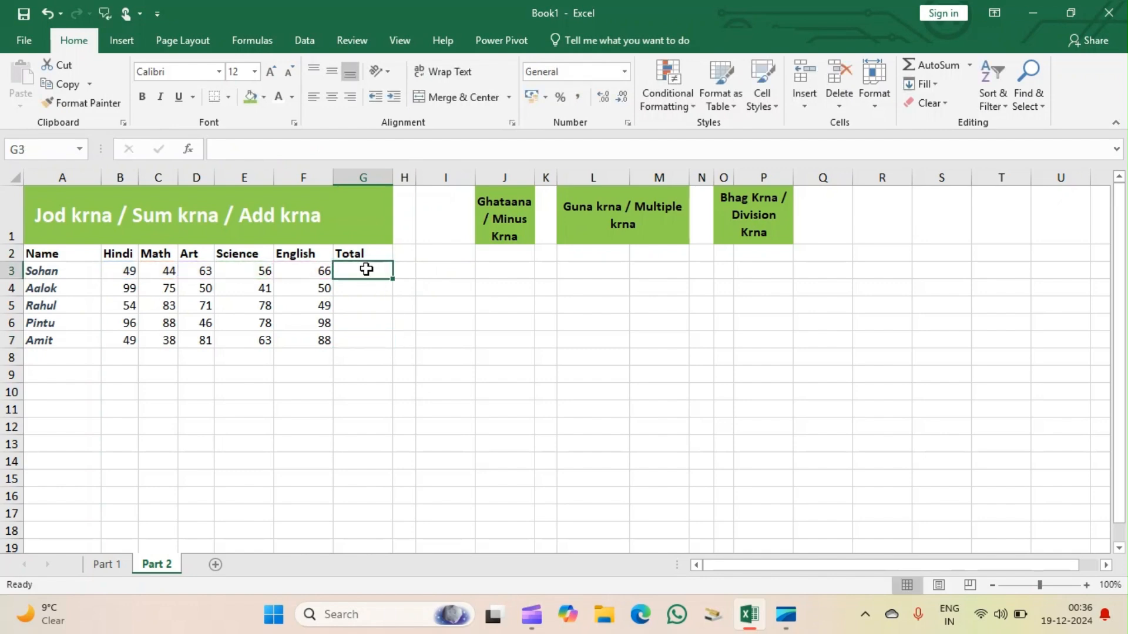
{"action": "type", "text": "="}
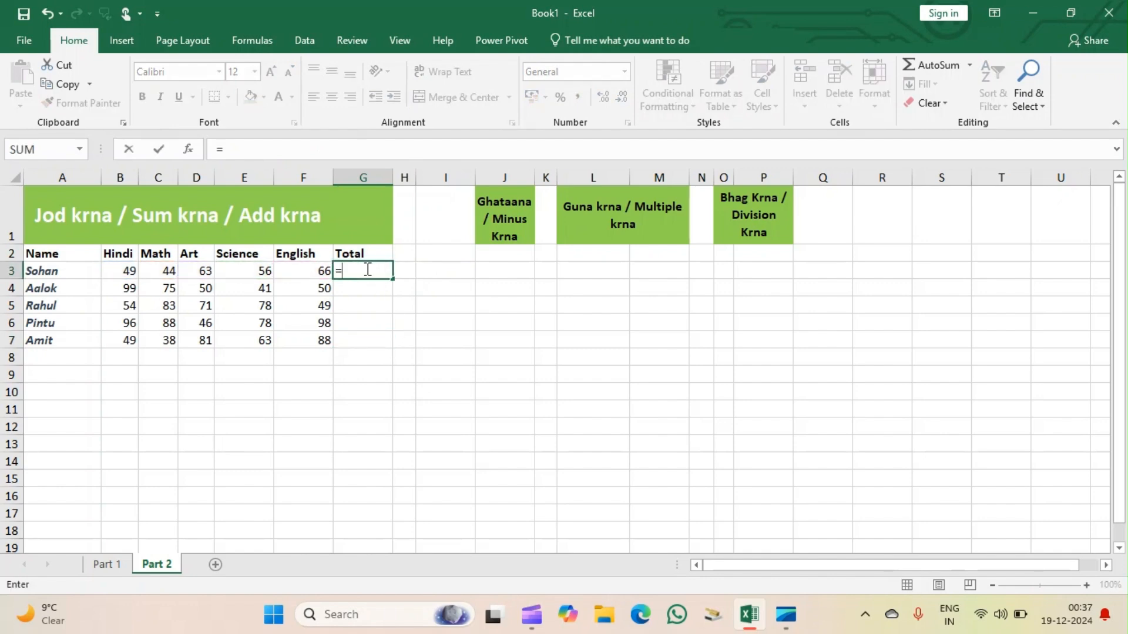
{"action": "type", "text": "s"}
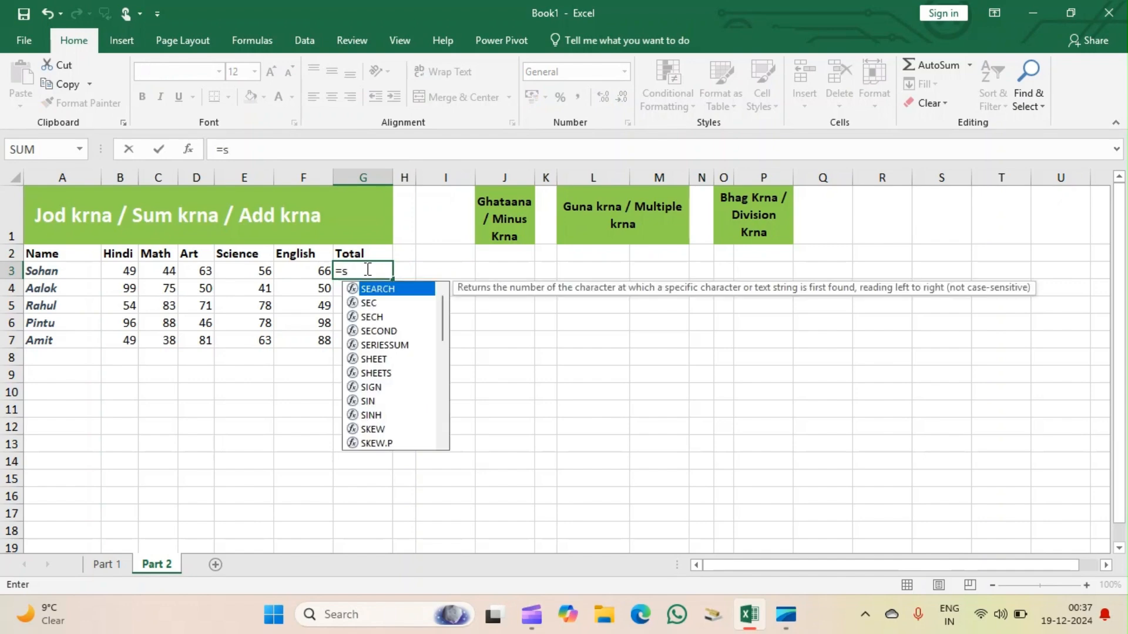
{"action": "type", "text": "um"}
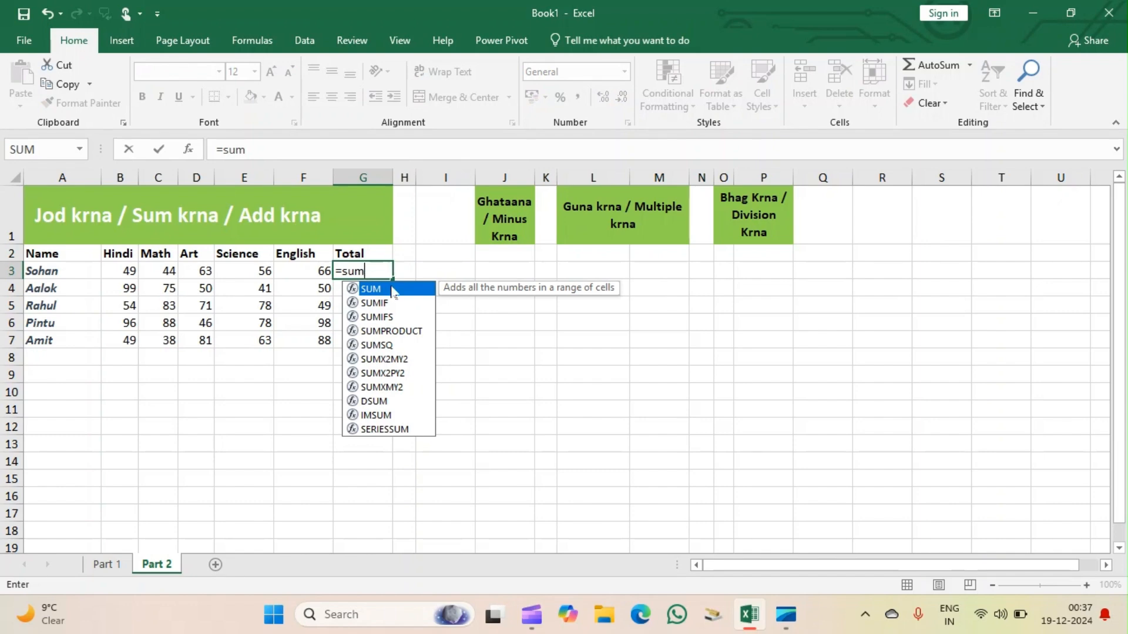
{"action": "double_click", "coordinate": [392, 290]}
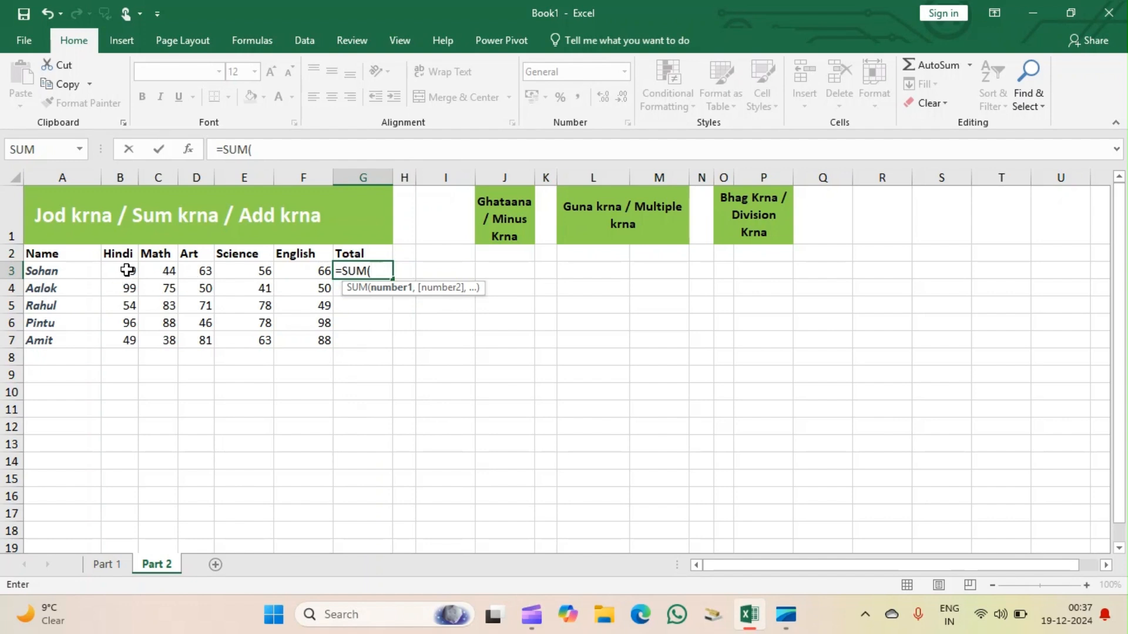
{"action": "left_click_drag", "start_coordinate": [115, 275], "coordinate": [319, 273]}
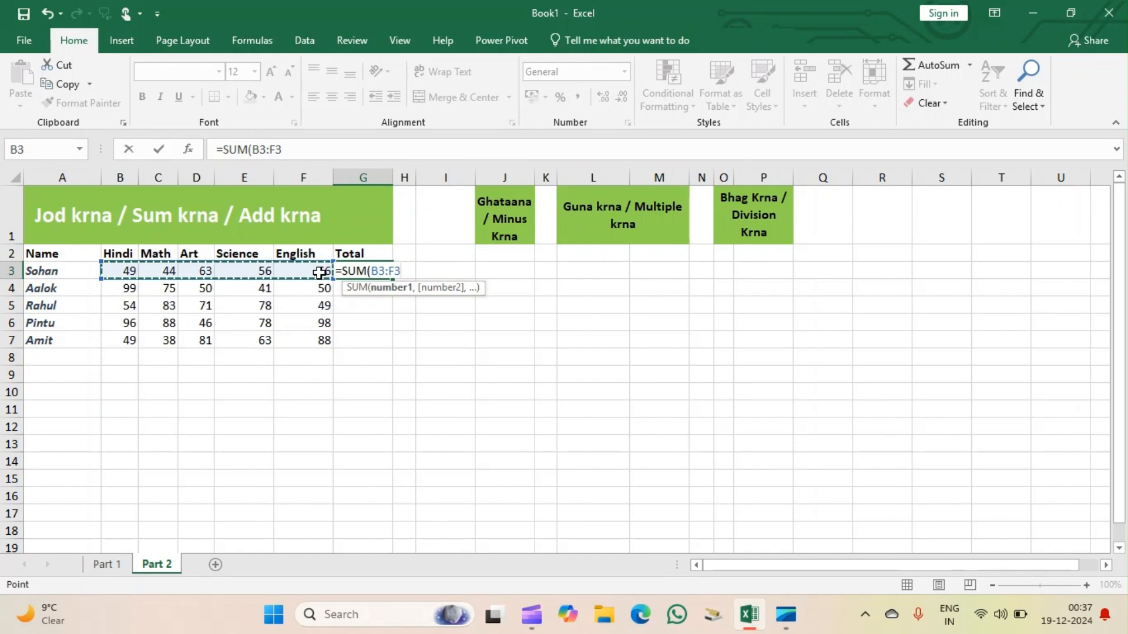
{"action": "type", "text": ")"}
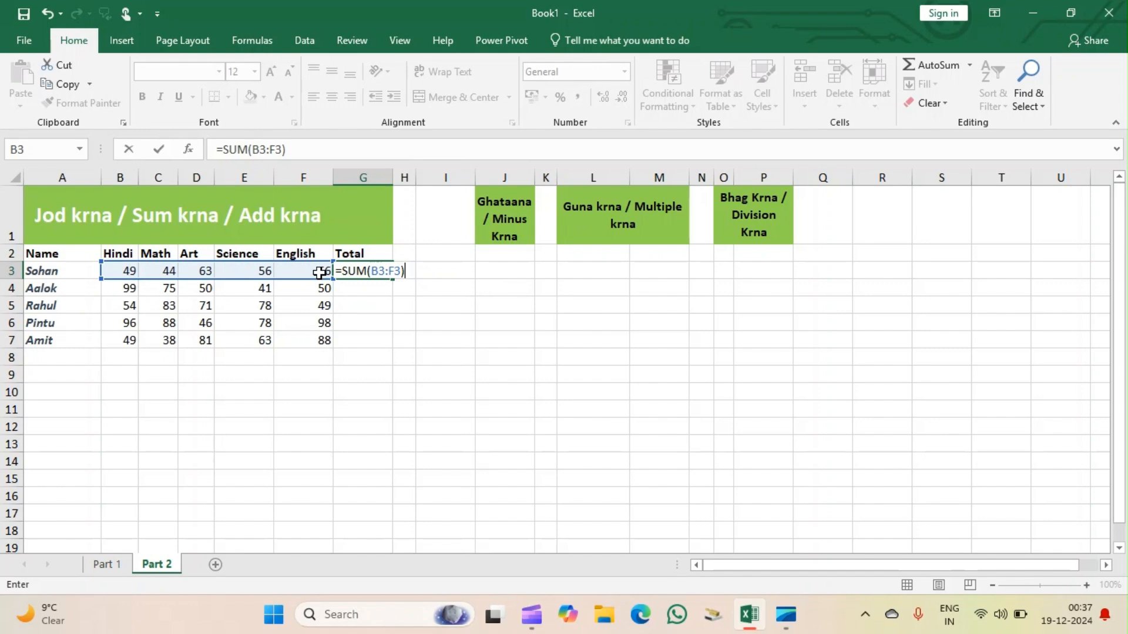
{"action": "key", "text": "Return"}
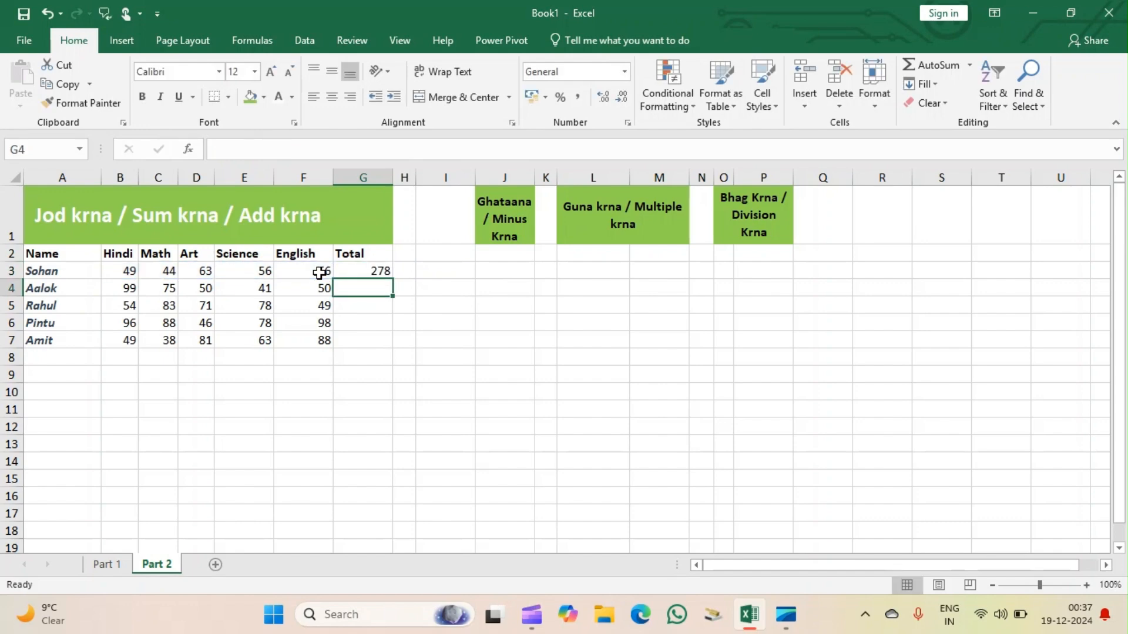
Clear G3 and total the first student's marks in B3:F3 with AutoSum.
{"action": "left_click", "coordinate": [379, 269]}
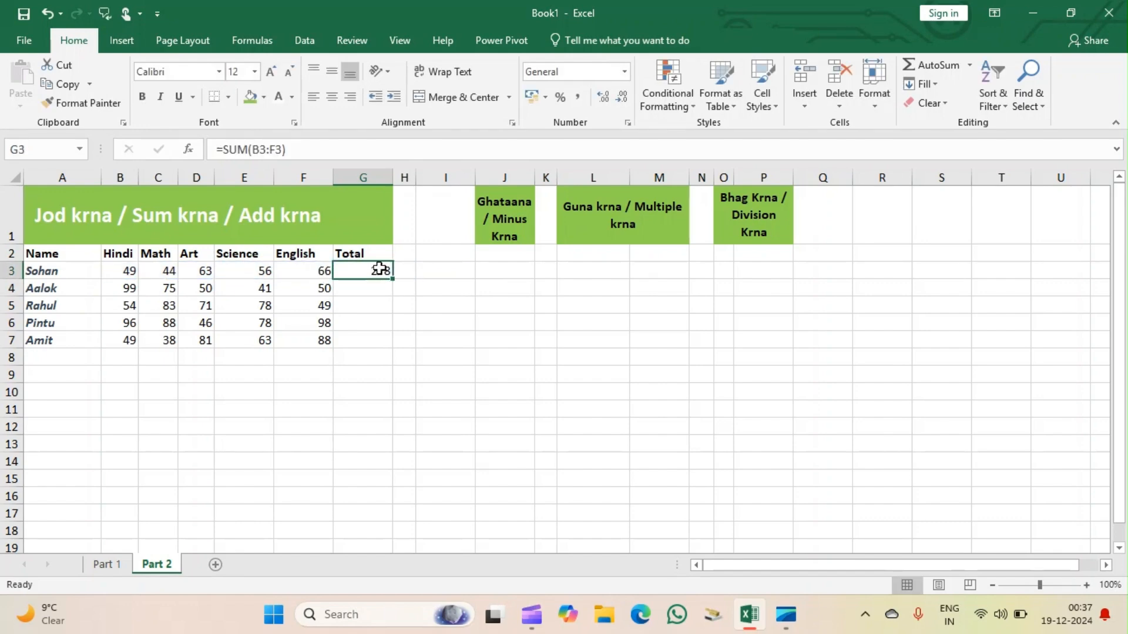
{"action": "double_click", "coordinate": [379, 269]}
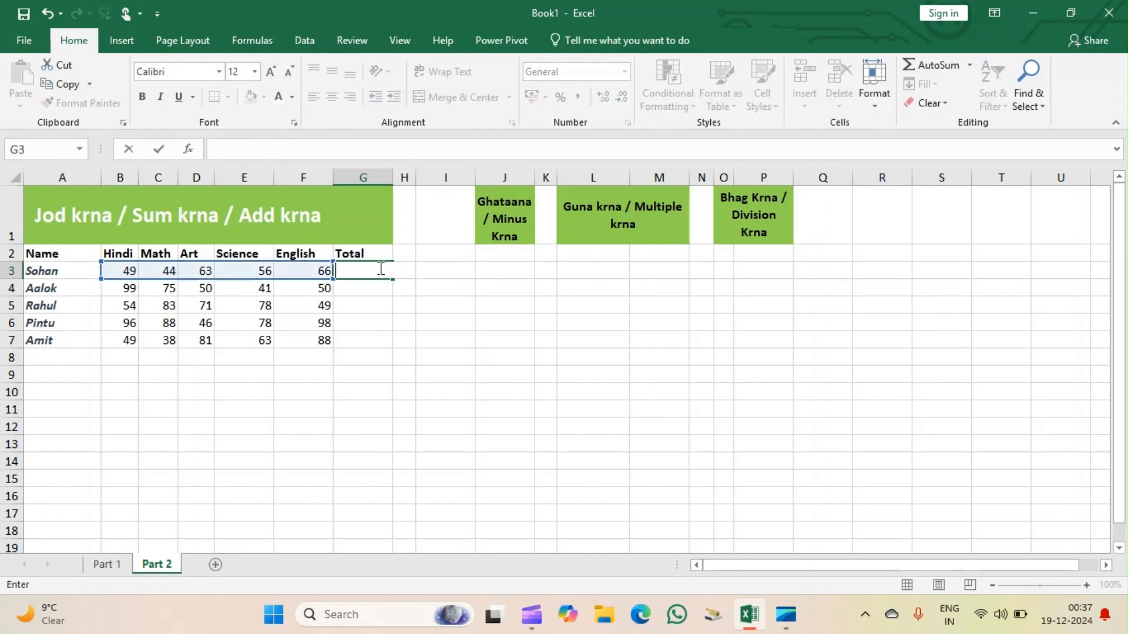
{"action": "left_click", "coordinate": [397, 342]}
{"action": "left_click_drag", "start_coordinate": [130, 268], "coordinate": [324, 270]}
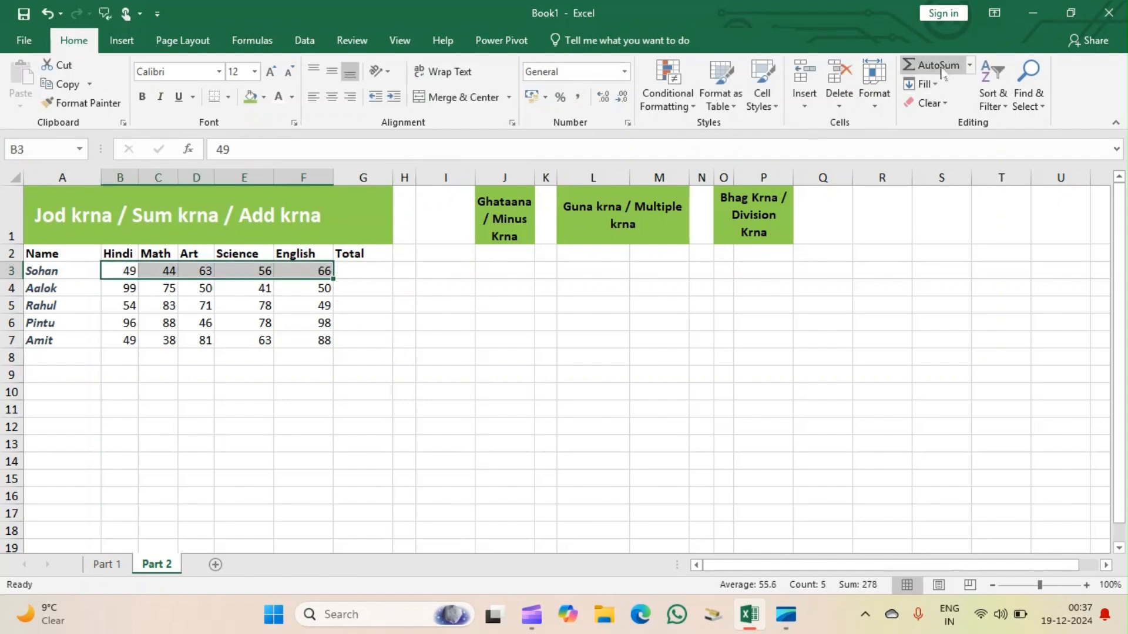
{"action": "left_click", "coordinate": [912, 72]}
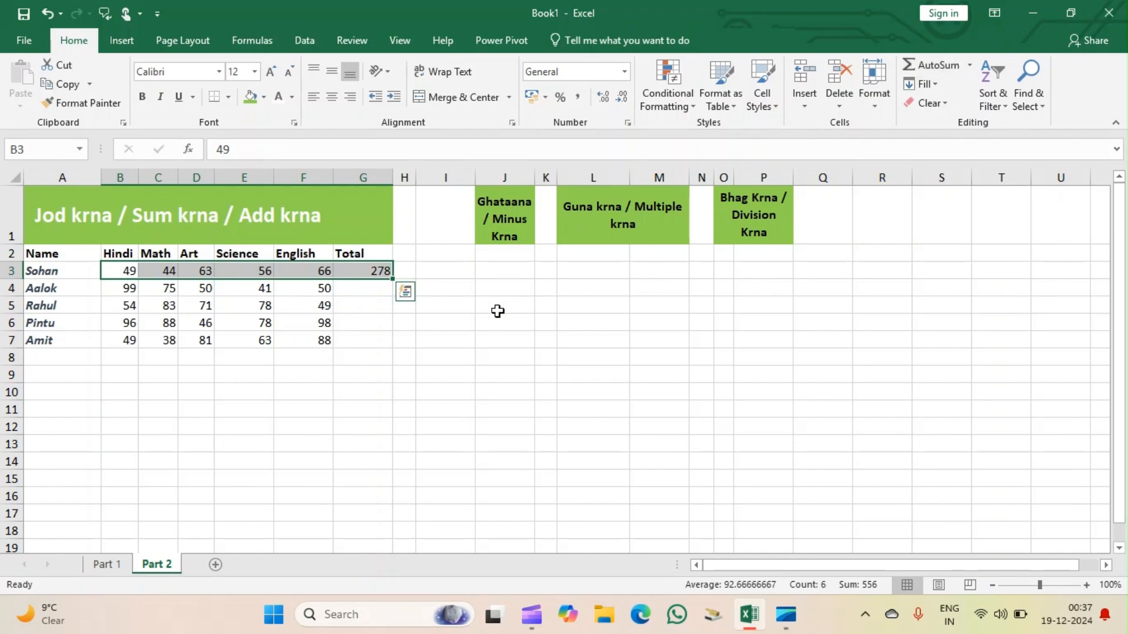
Clear G3 and insert AutoSum directly in the empty total cell to add B3:F3.
{"action": "left_click", "coordinate": [372, 270]}
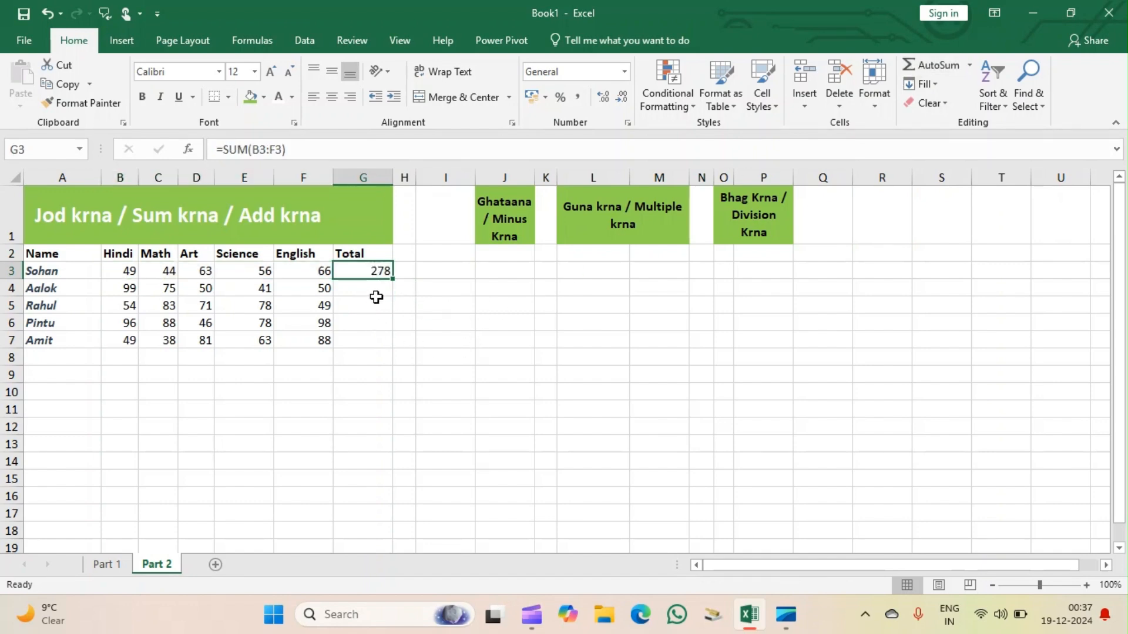
{"action": "key", "text": "BackSpace"}
{"action": "left_click", "coordinate": [378, 321]}
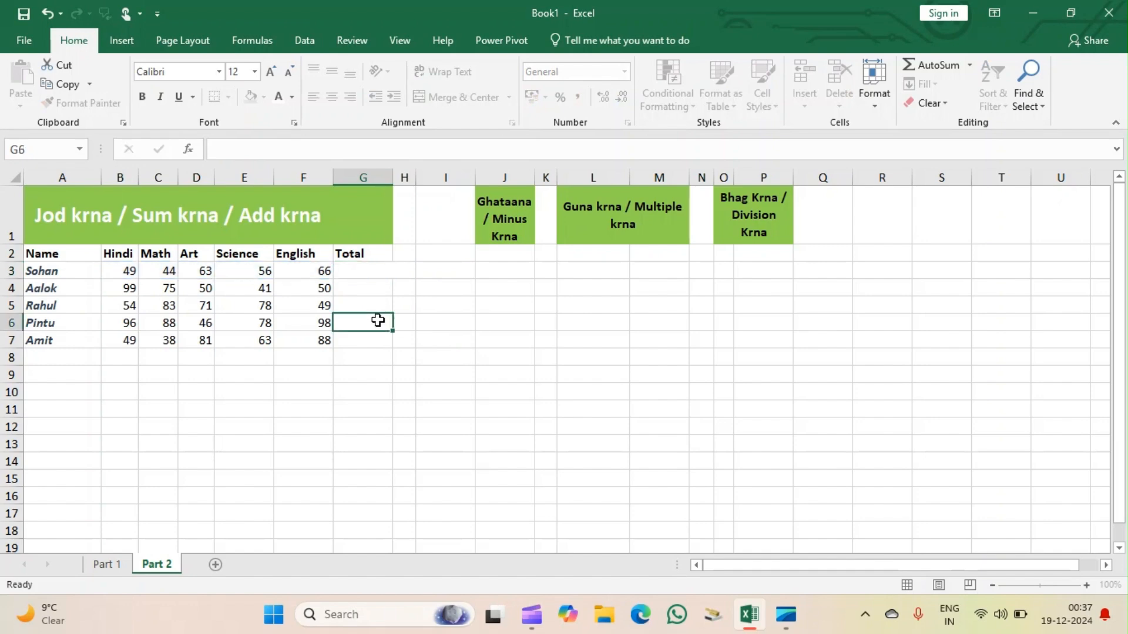
{"action": "left_click", "coordinate": [360, 269]}
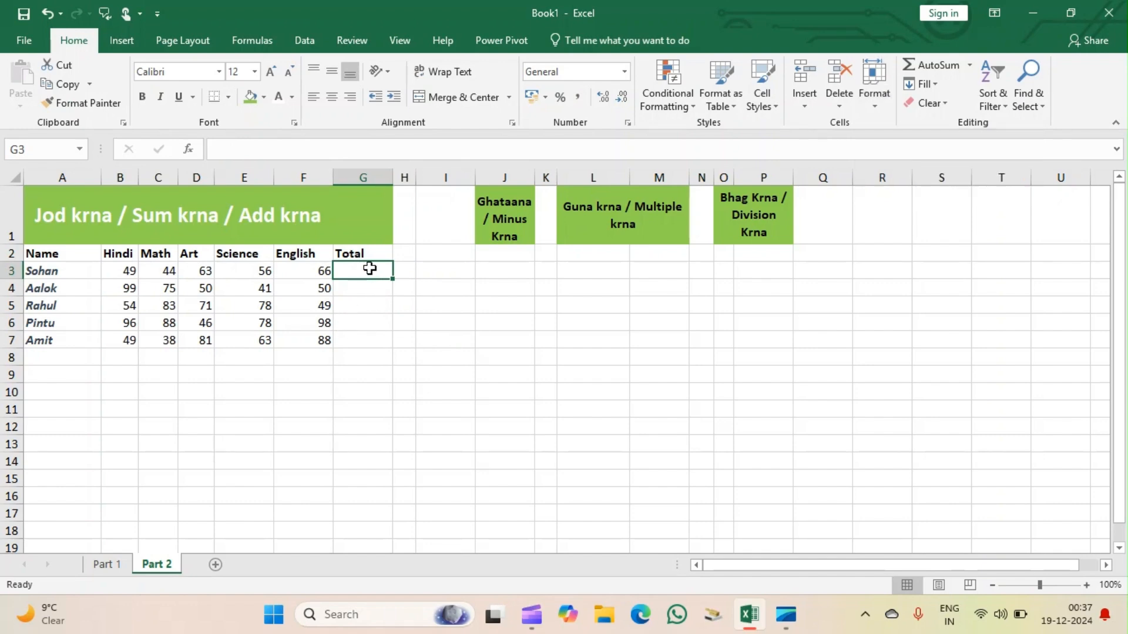
{"action": "left_click", "coordinate": [926, 67]}
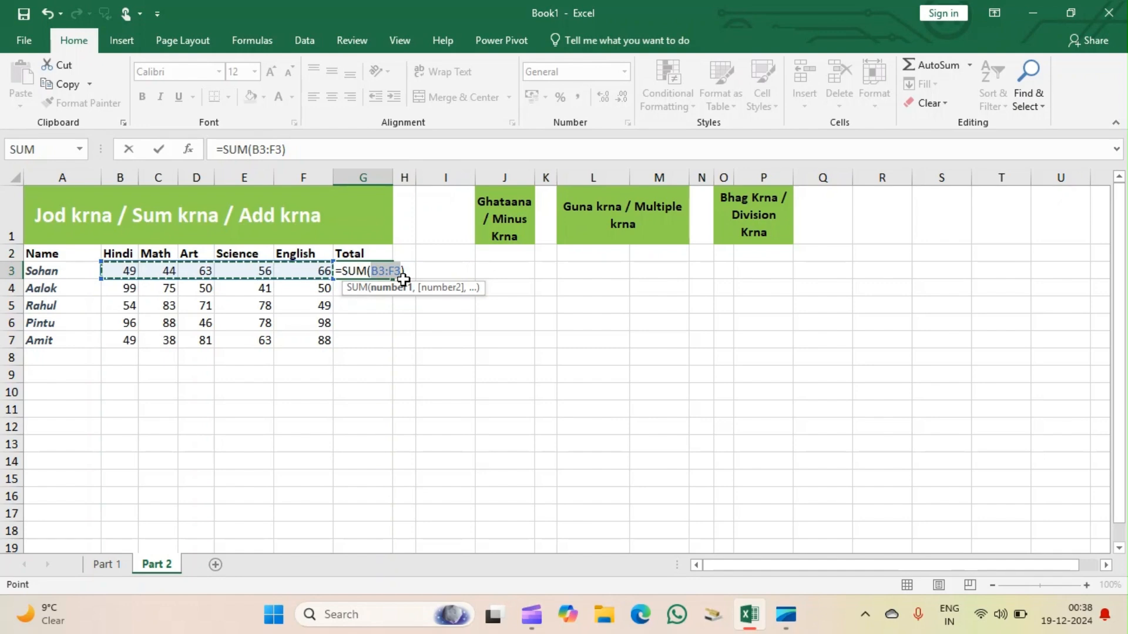
{"action": "key", "text": "Return"}
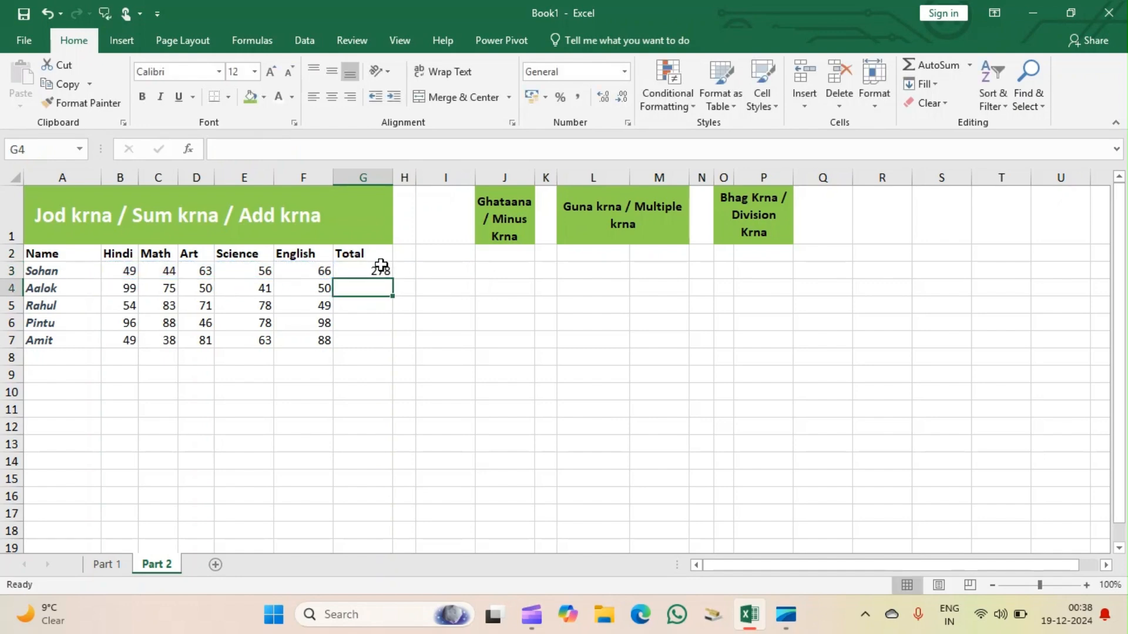
Clear the first student's total from G3 again.
{"action": "left_click", "coordinate": [381, 265]}
{"action": "double_click", "coordinate": [380, 266]}
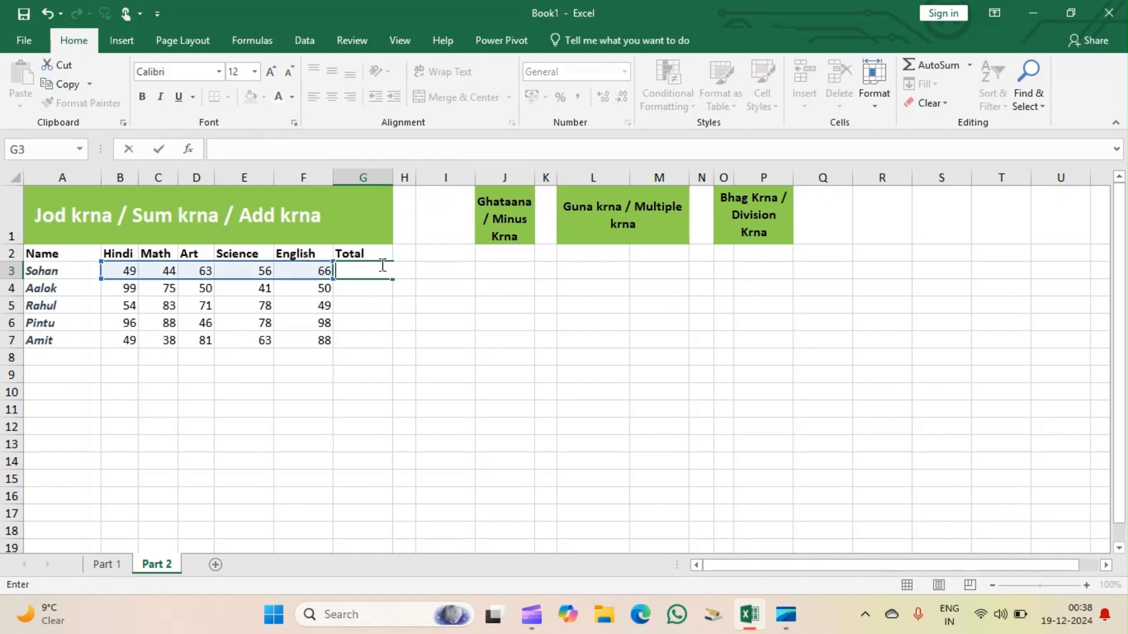
{"action": "left_click", "coordinate": [397, 322]}
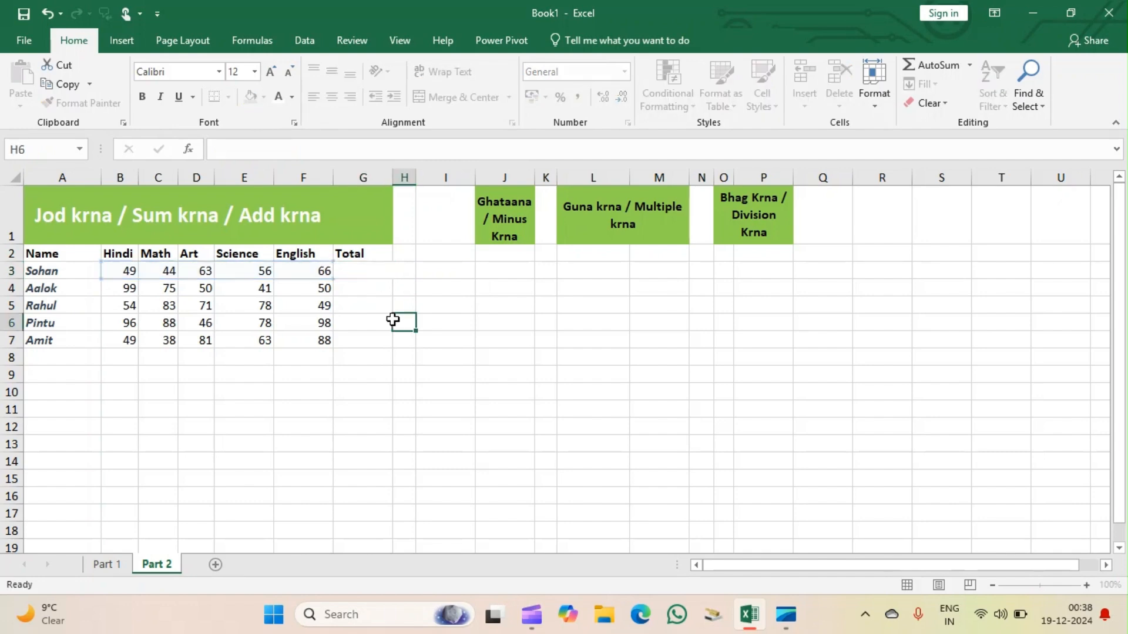
{"action": "left_click", "coordinate": [351, 269]}
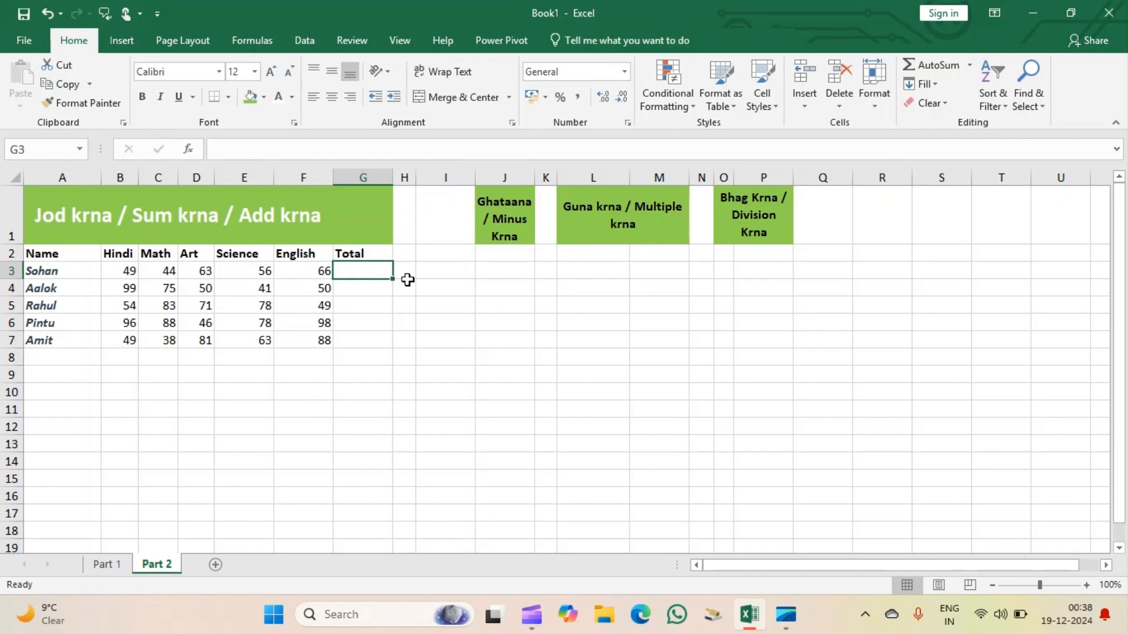
{"action": "key", "text": "F2"}
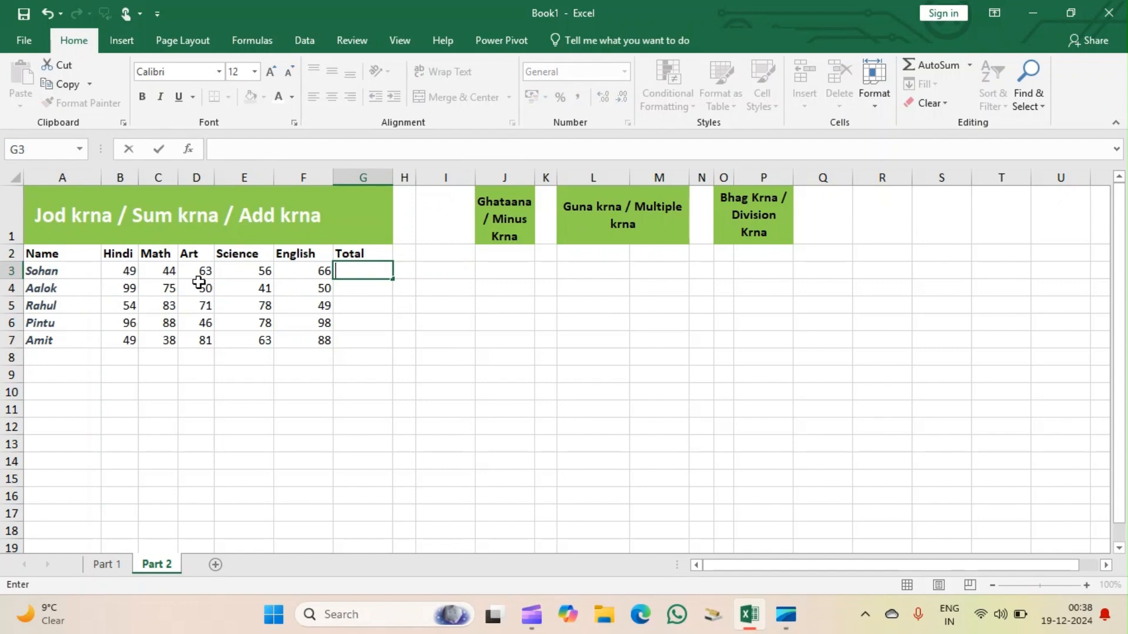
{"action": "left_click", "coordinate": [418, 310]}
{"action": "left_click_drag", "start_coordinate": [418, 310], "coordinate": [267, 304]}
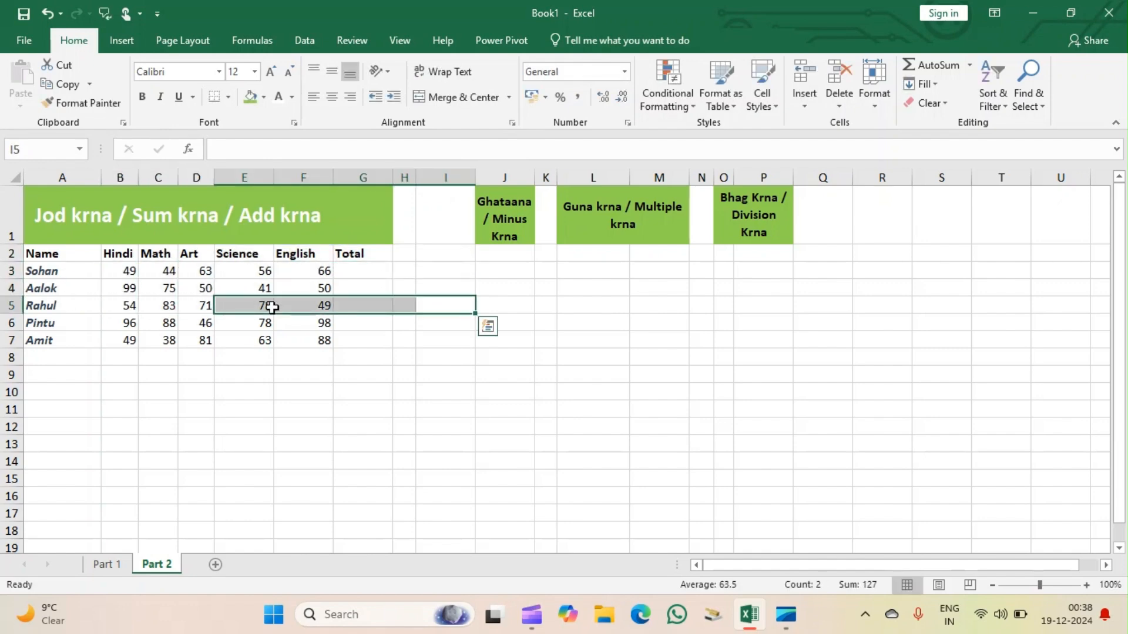
{"action": "left_click", "coordinate": [198, 386]}
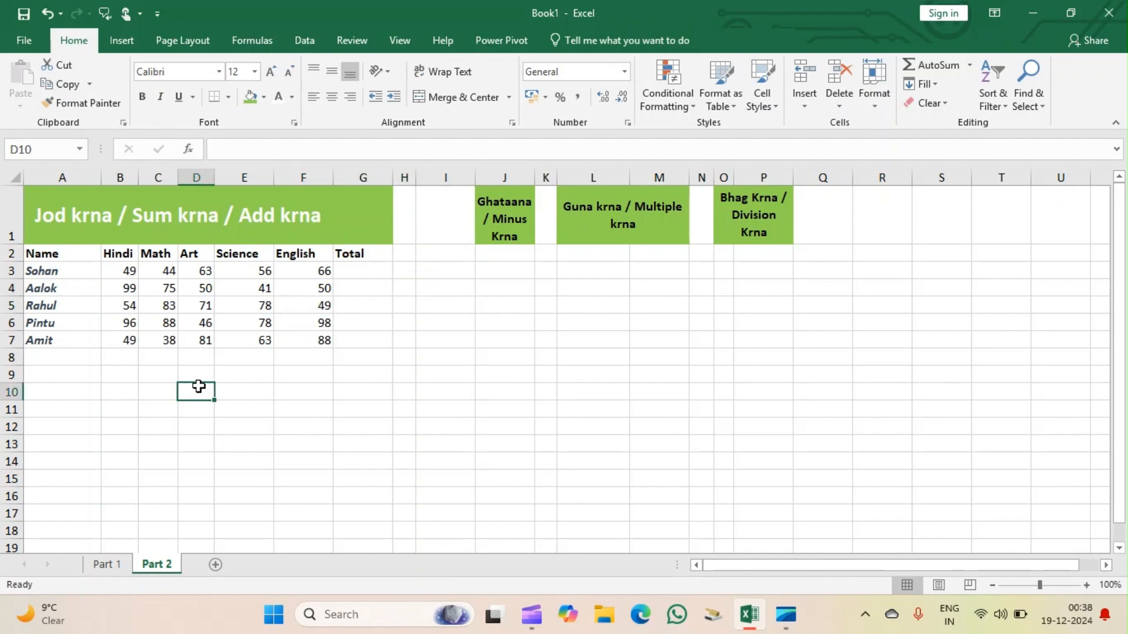
Calculate the first student's total in G3 with an automatic sum of the marks, =SUM(B3:F3).
{"action": "left_click", "coordinate": [356, 268]}
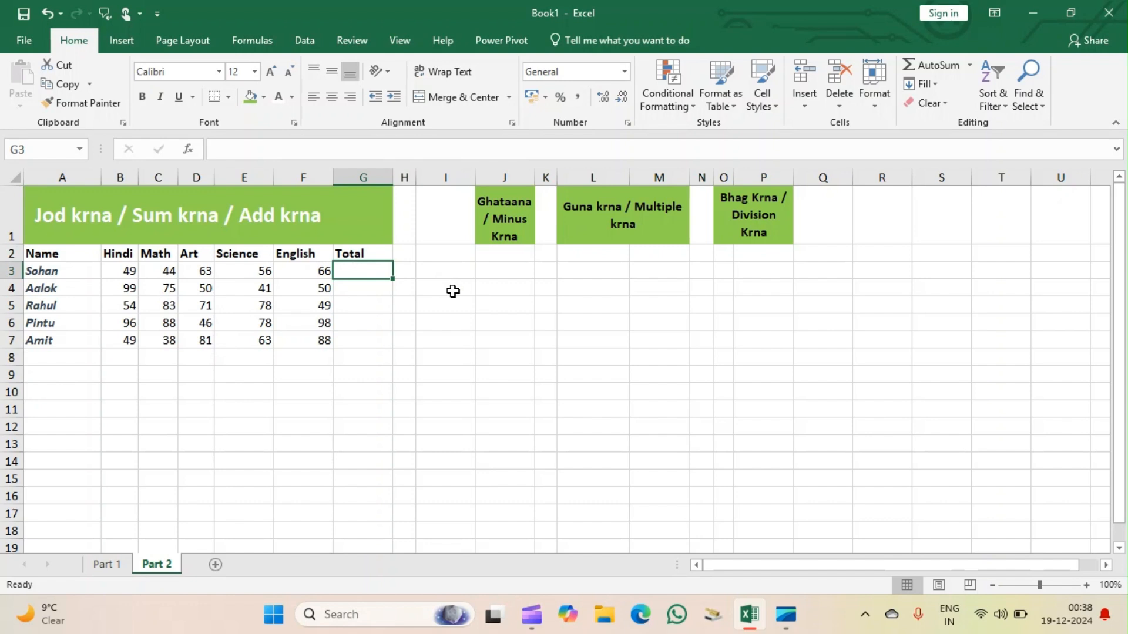
{"action": "key", "text": "alt"}
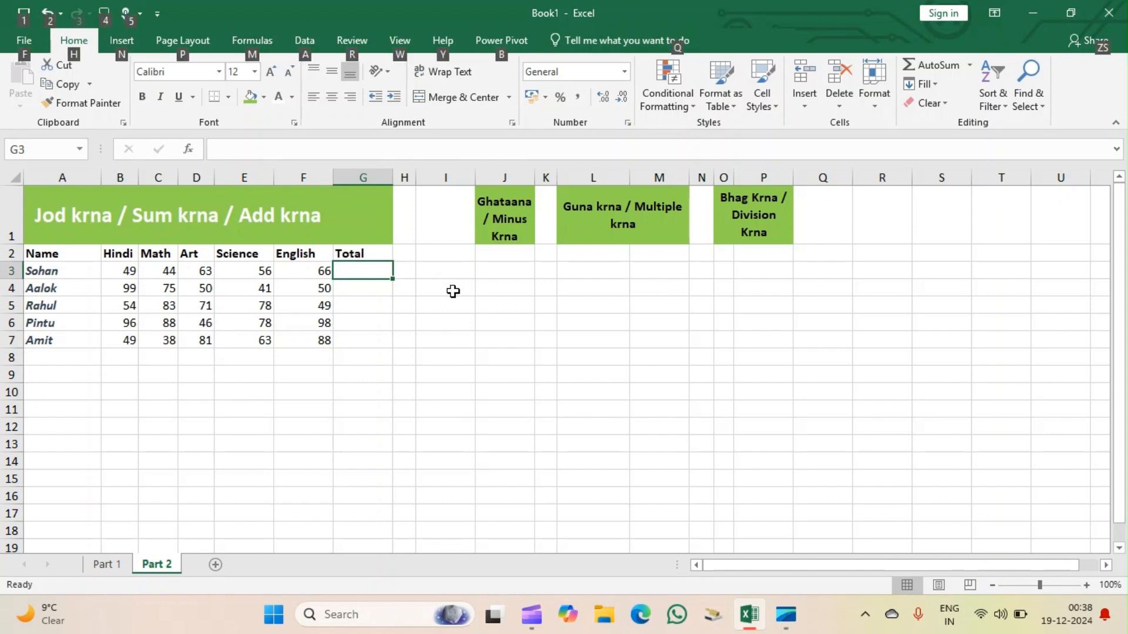
{"action": "key", "text": "alt+="}
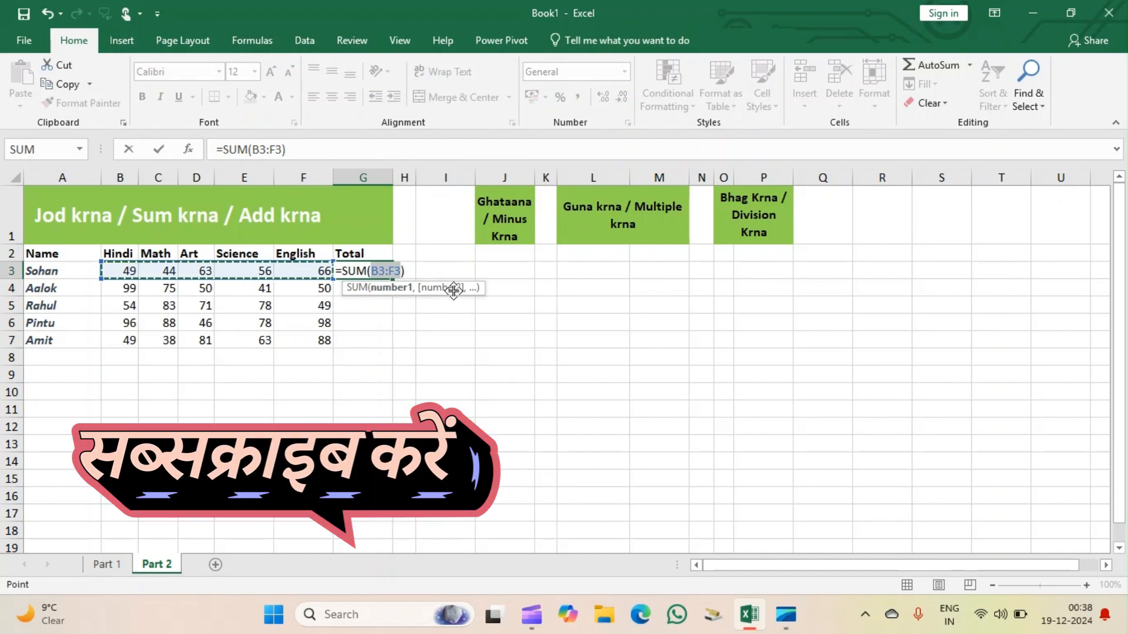
{"action": "key", "text": "Return"}
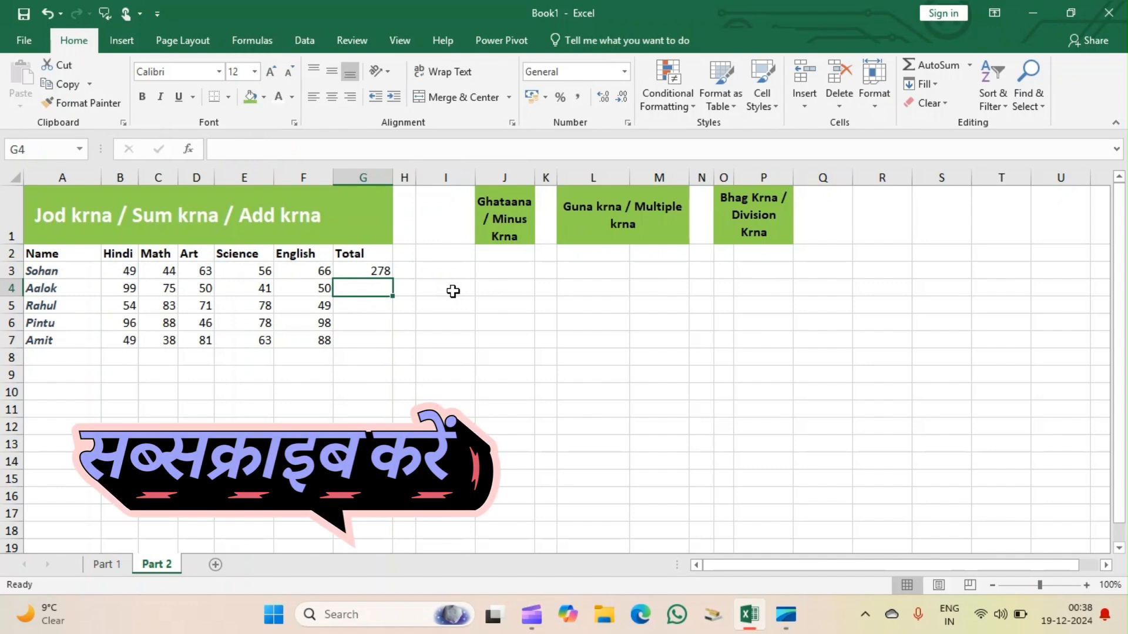
Clear G3 and total the first student's marks by applying AutoSum to the selected range B3:F3.
{"action": "left_click", "coordinate": [383, 271]}
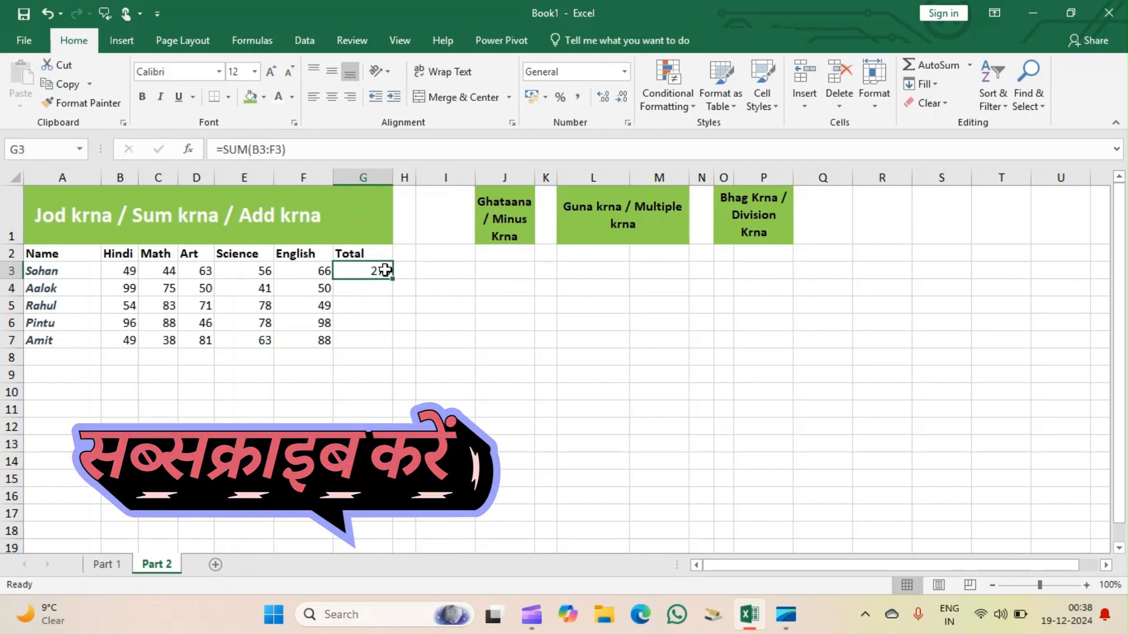
{"action": "key", "text": "BackSpace"}
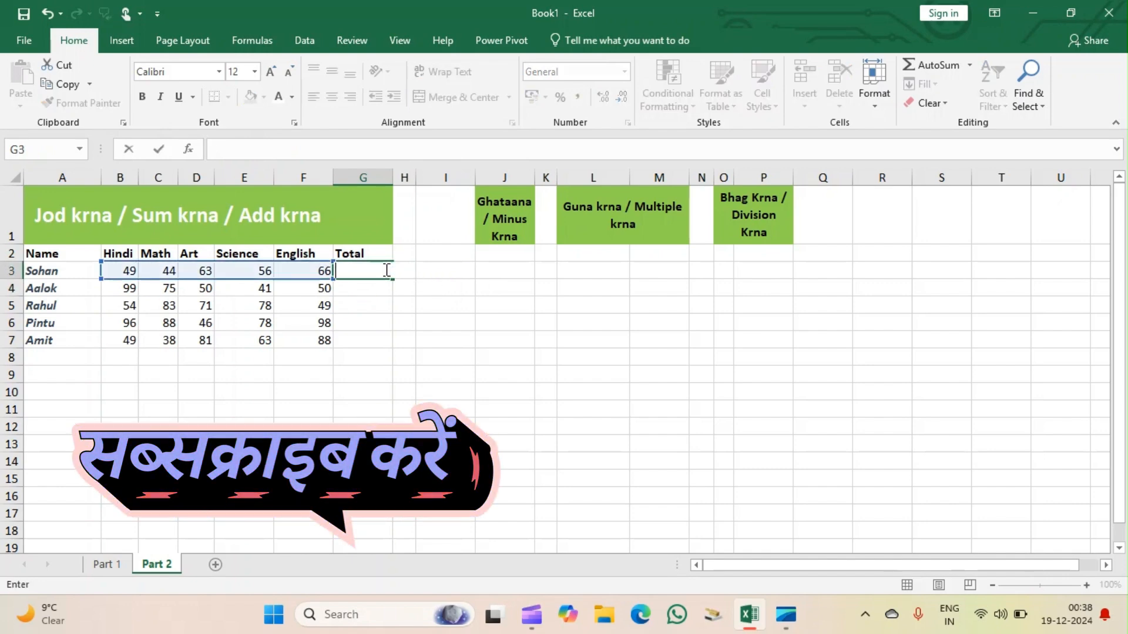
{"action": "left_click", "coordinate": [364, 304]}
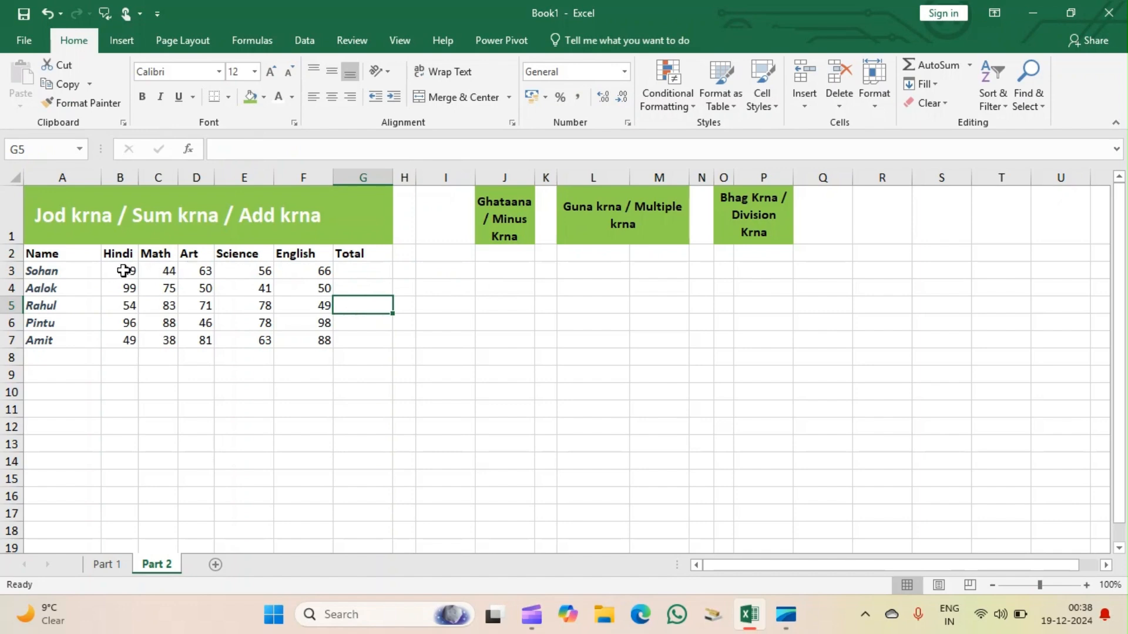
{"action": "left_click_drag", "start_coordinate": [124, 271], "coordinate": [297, 272]}
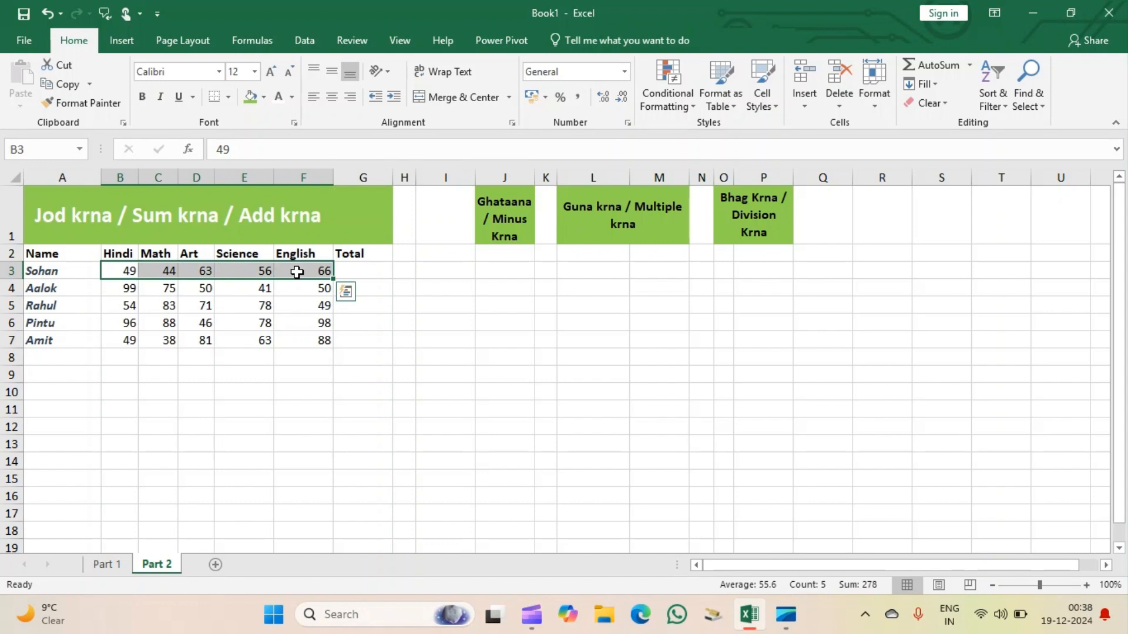
{"action": "key", "text": "alt+equal"}
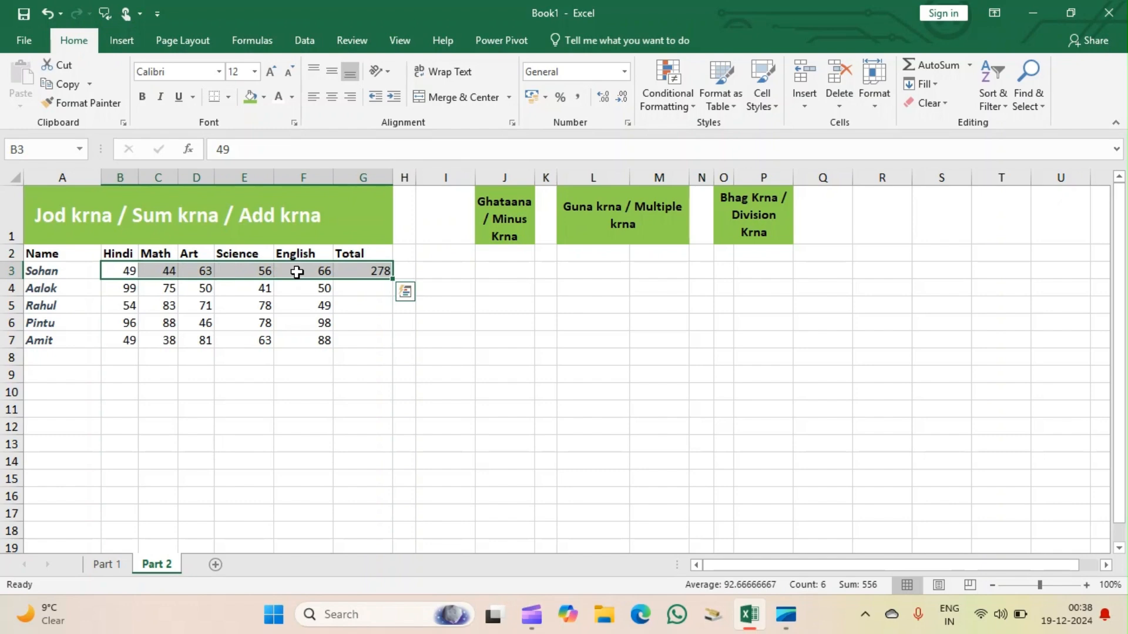
{"action": "left_click", "coordinate": [355, 286]}
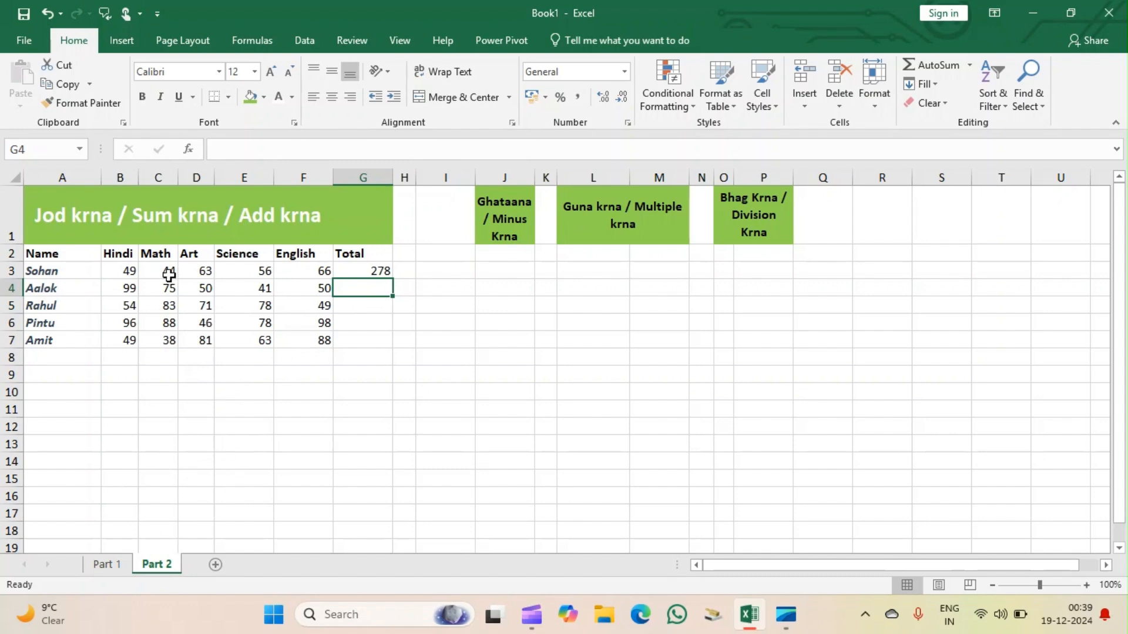
Fill the total formula from G3 down to G7 for the remaining students.
{"action": "left_click", "coordinate": [379, 270]}
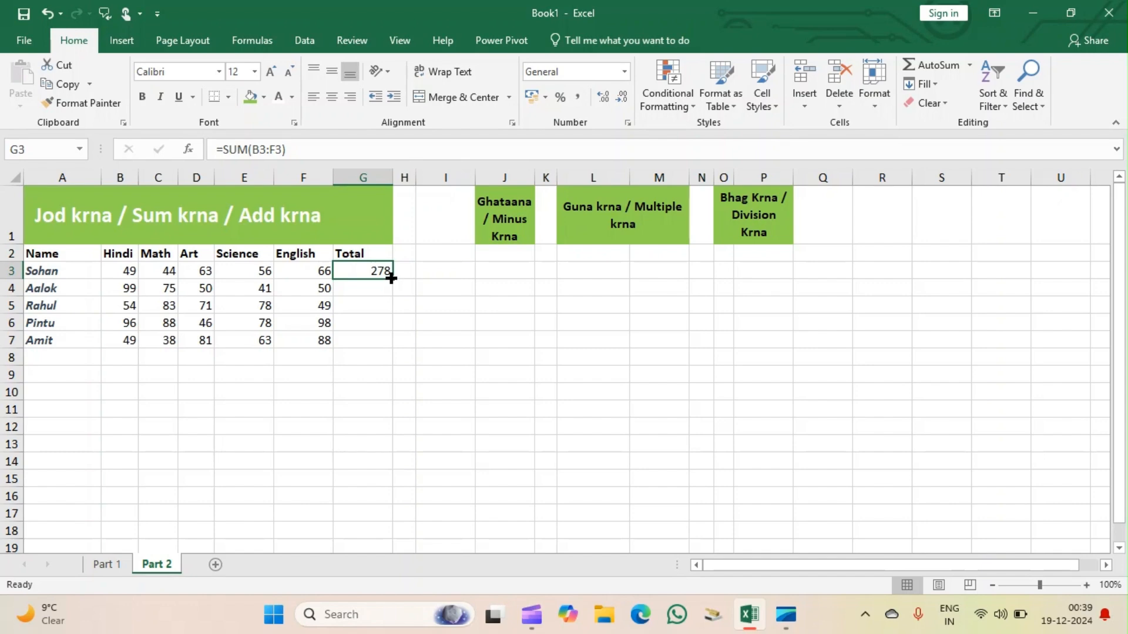
{"action": "left_click_drag", "start_coordinate": [391, 278], "coordinate": [390, 351]}
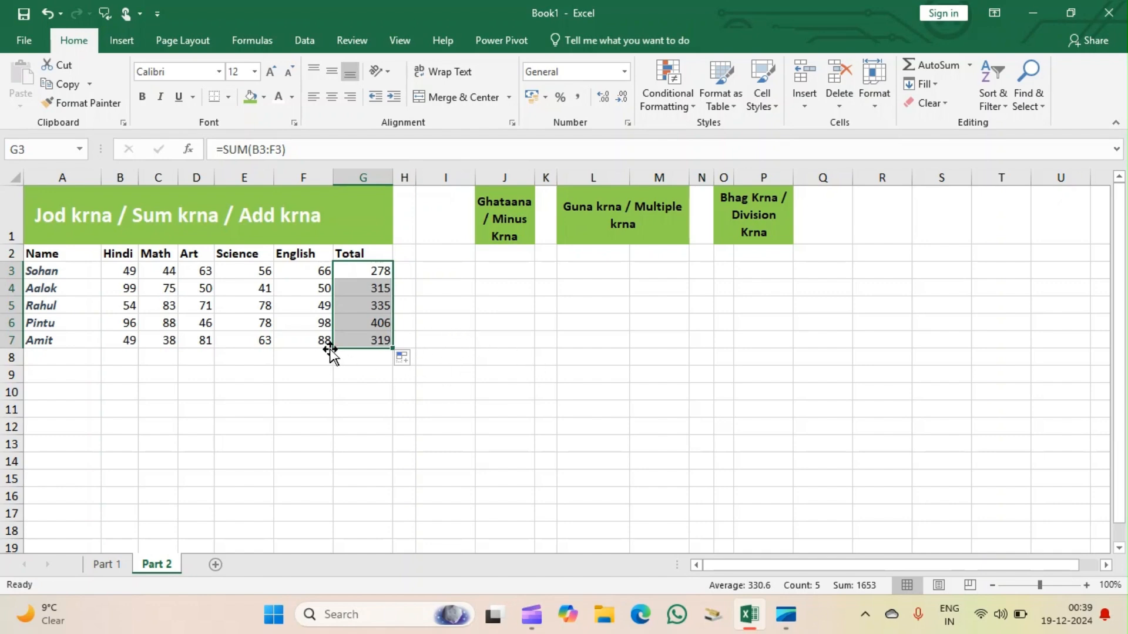
{"action": "left_click", "coordinate": [515, 395]}
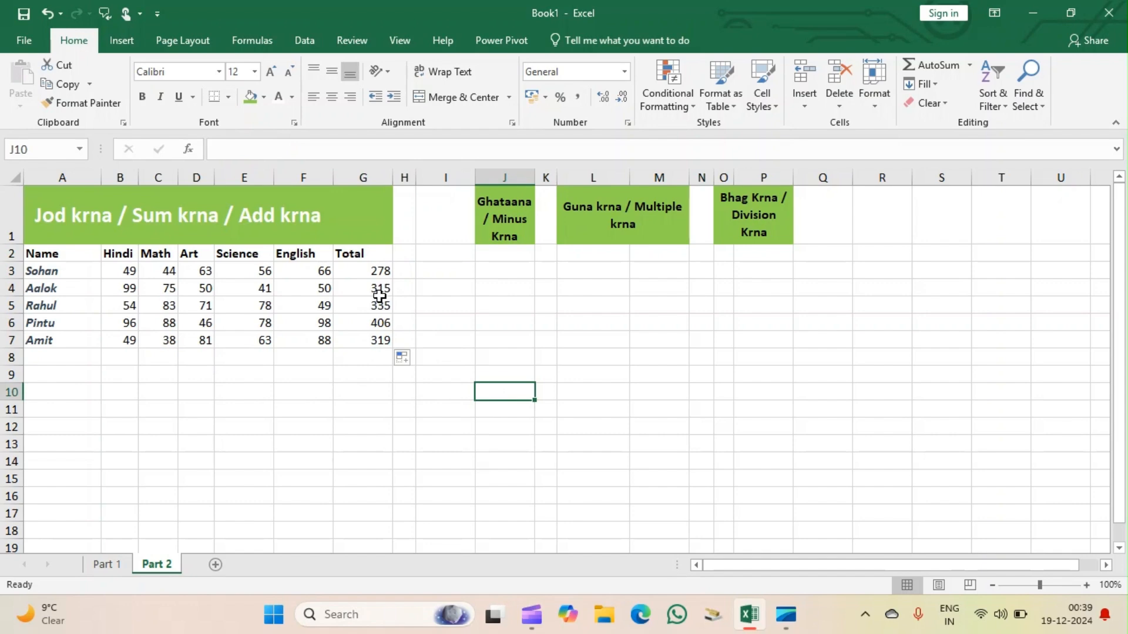
Delete the filled totals in G4:G7, keeping only the first student's total.
{"action": "left_click_drag", "start_coordinate": [379, 291], "coordinate": [378, 349]}
{"action": "key", "text": "BackSpace"}
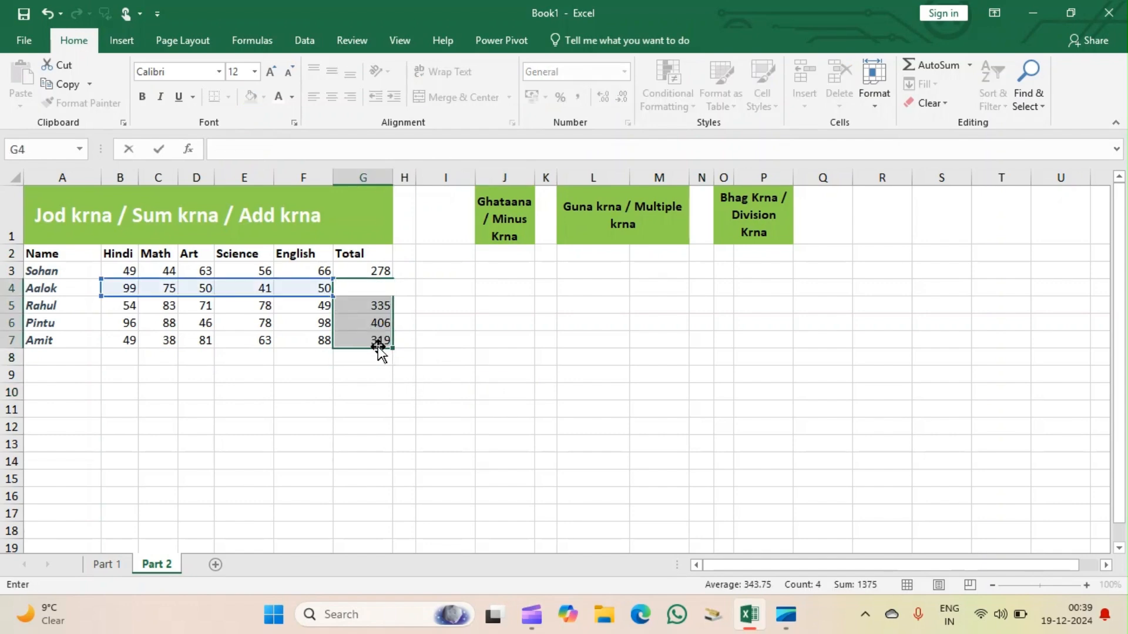
{"action": "left_click", "coordinate": [385, 363]}
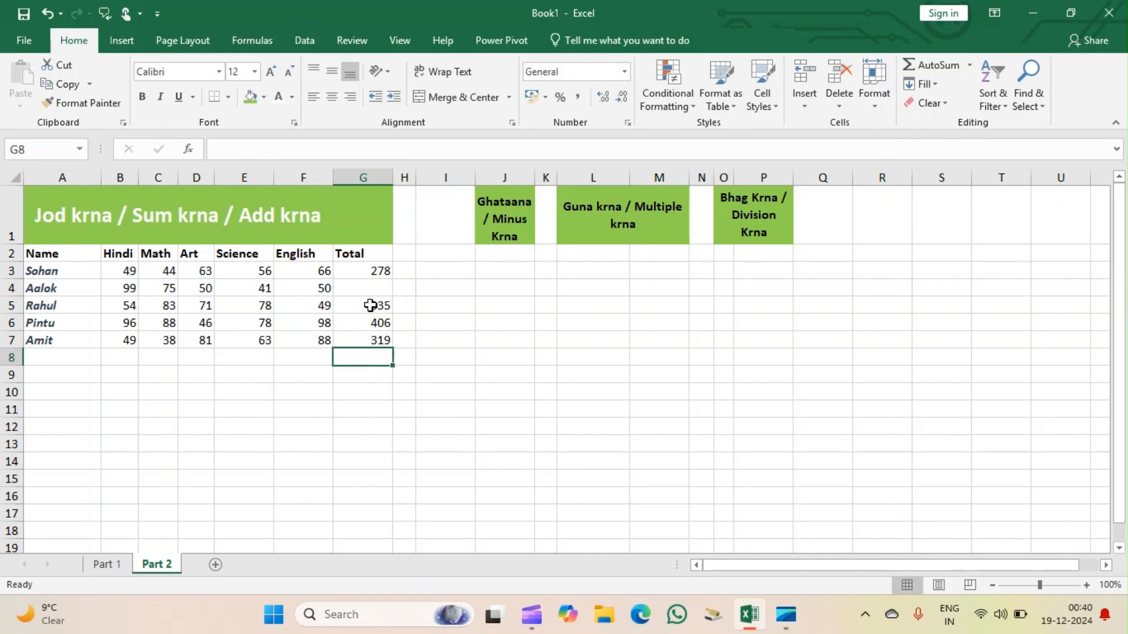
{"action": "left_click_drag", "start_coordinate": [370, 308], "coordinate": [374, 349]}
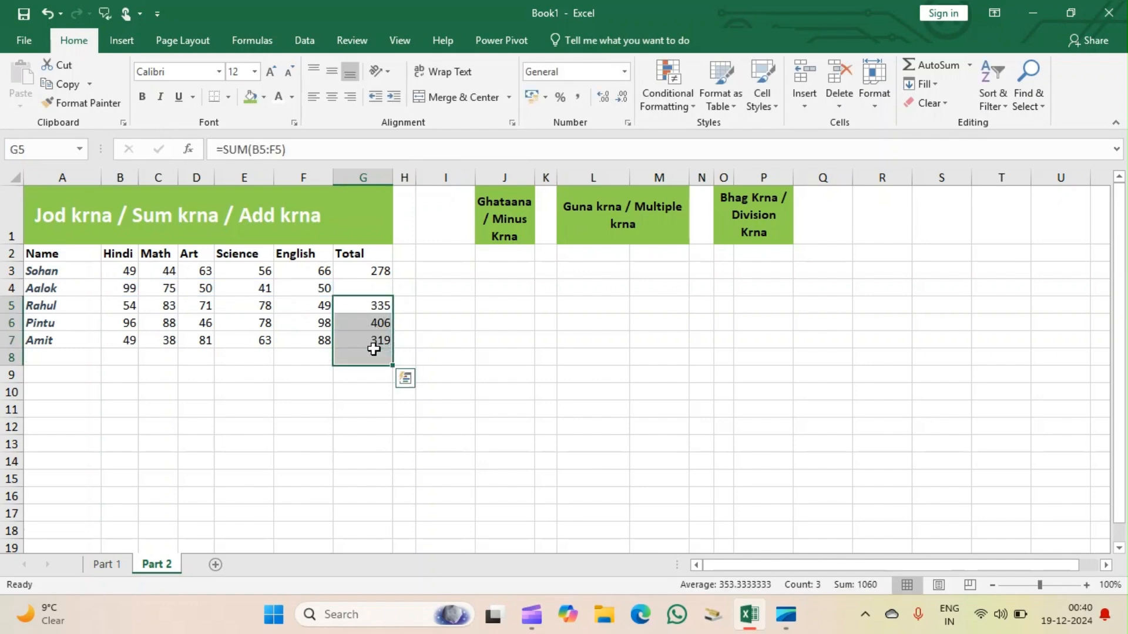
{"action": "key", "text": "Delete"}
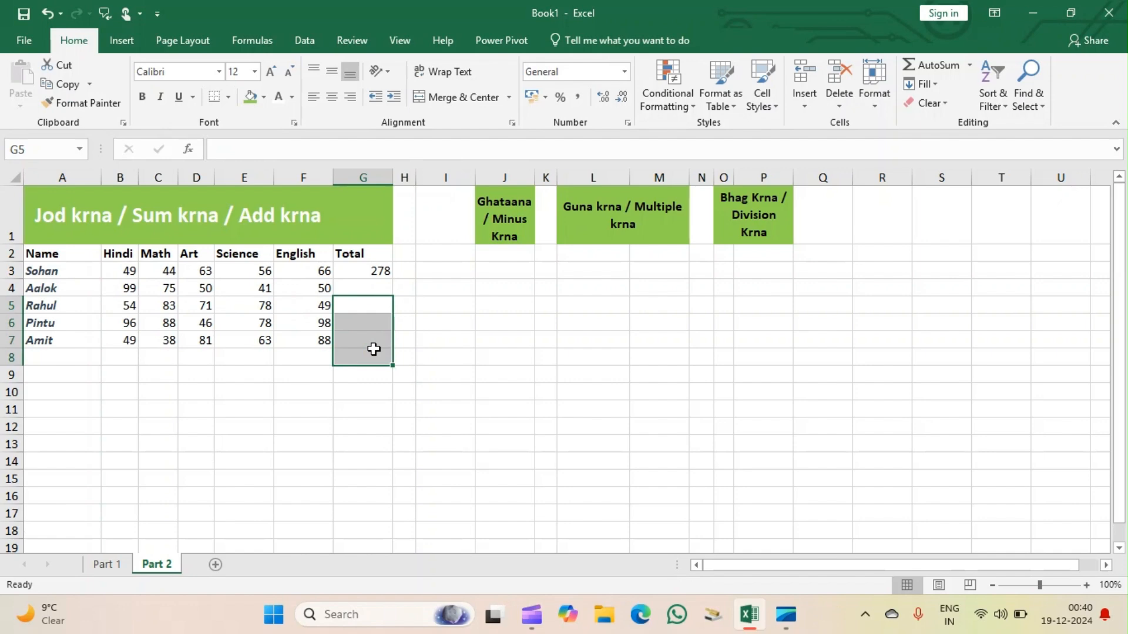
{"action": "left_click", "coordinate": [466, 374]}
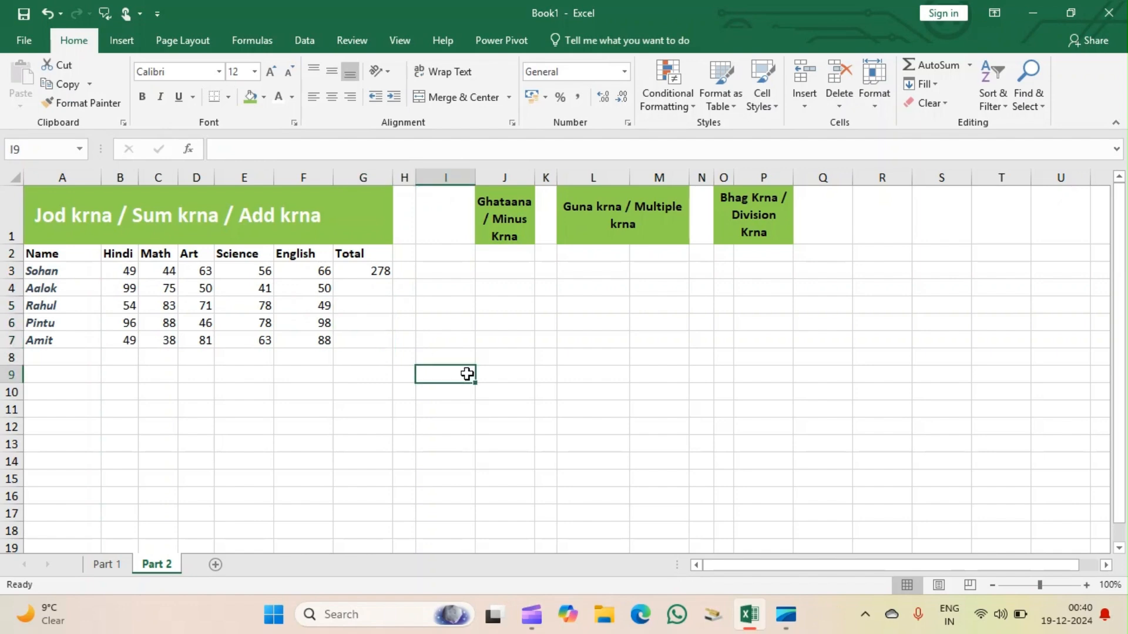
Auto-fill the G3 total formula down through G7 to match the student rows.
{"action": "left_click", "coordinate": [371, 271]}
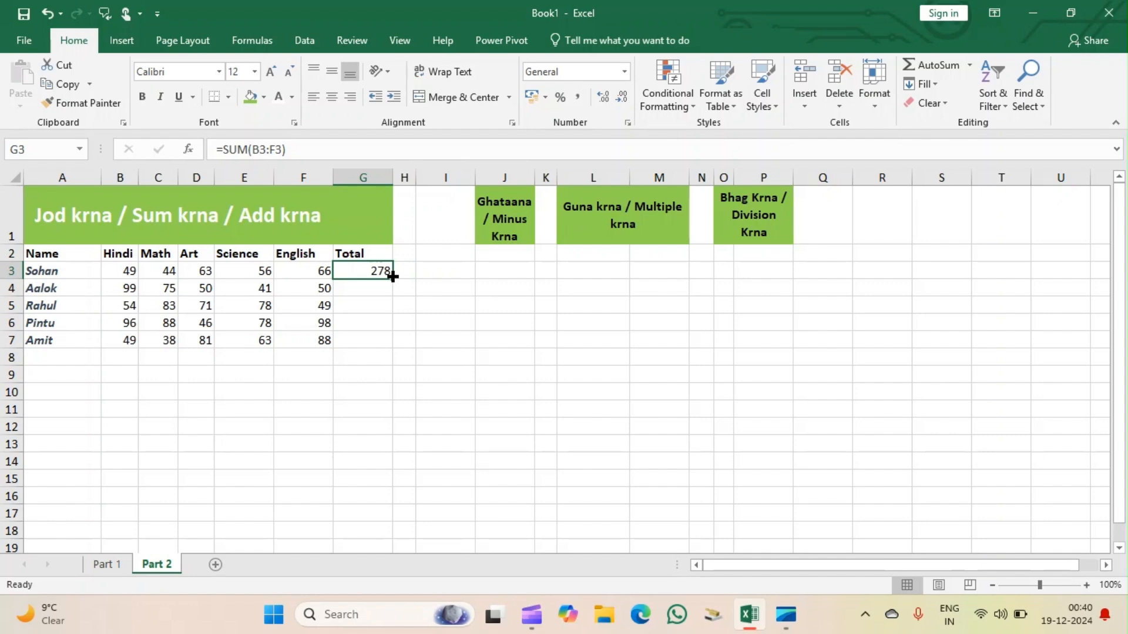
{"action": "double_click", "coordinate": [393, 277]}
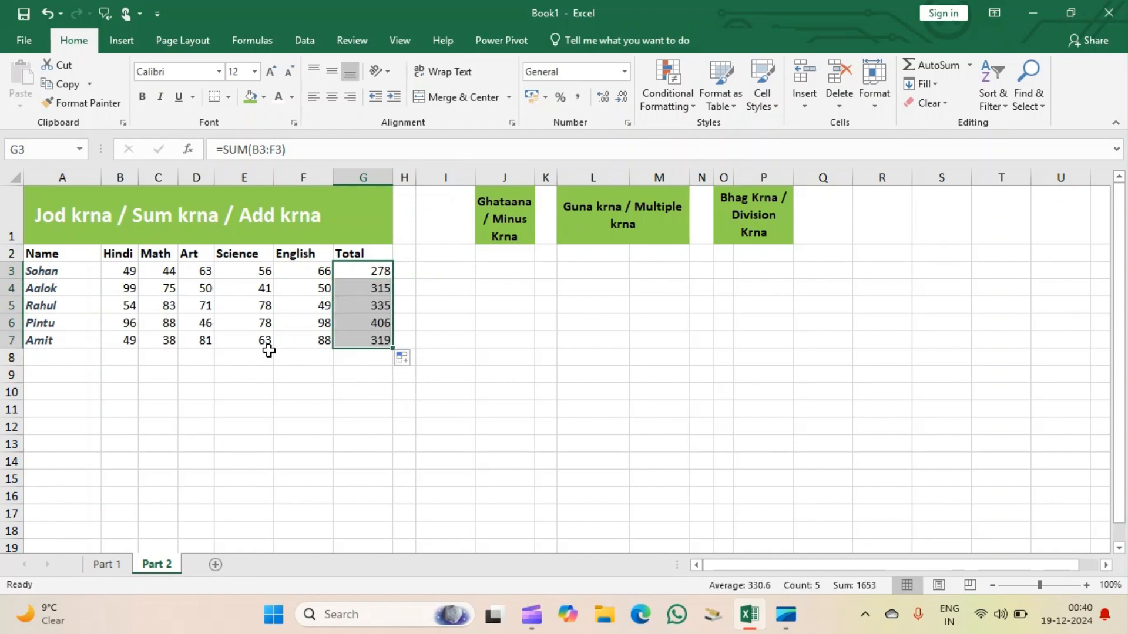
{"action": "left_click", "coordinate": [373, 407]}
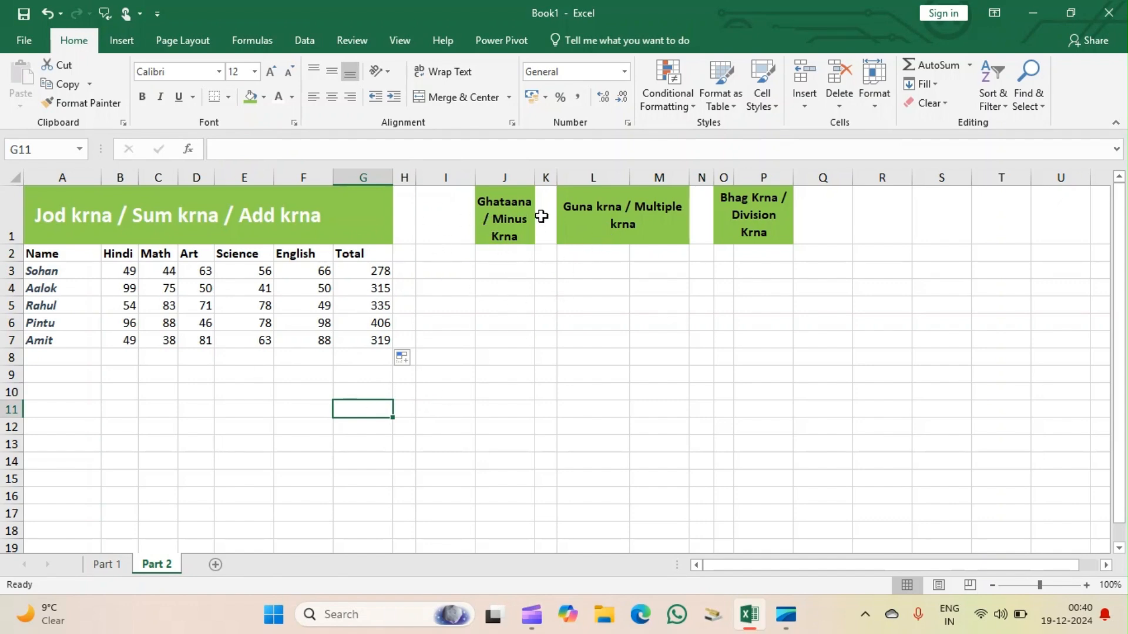
Enter 278 in J2 under the Ghataana / Minus Krna heading.
{"action": "left_click", "coordinate": [504, 257]}
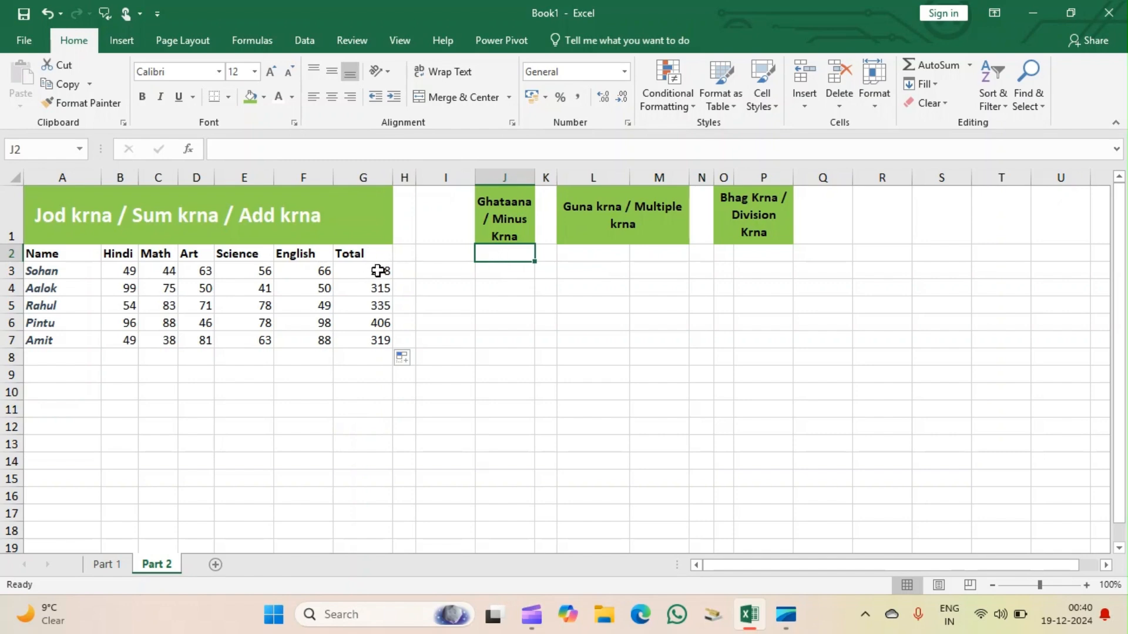
{"action": "double_click", "coordinate": [516, 251]}
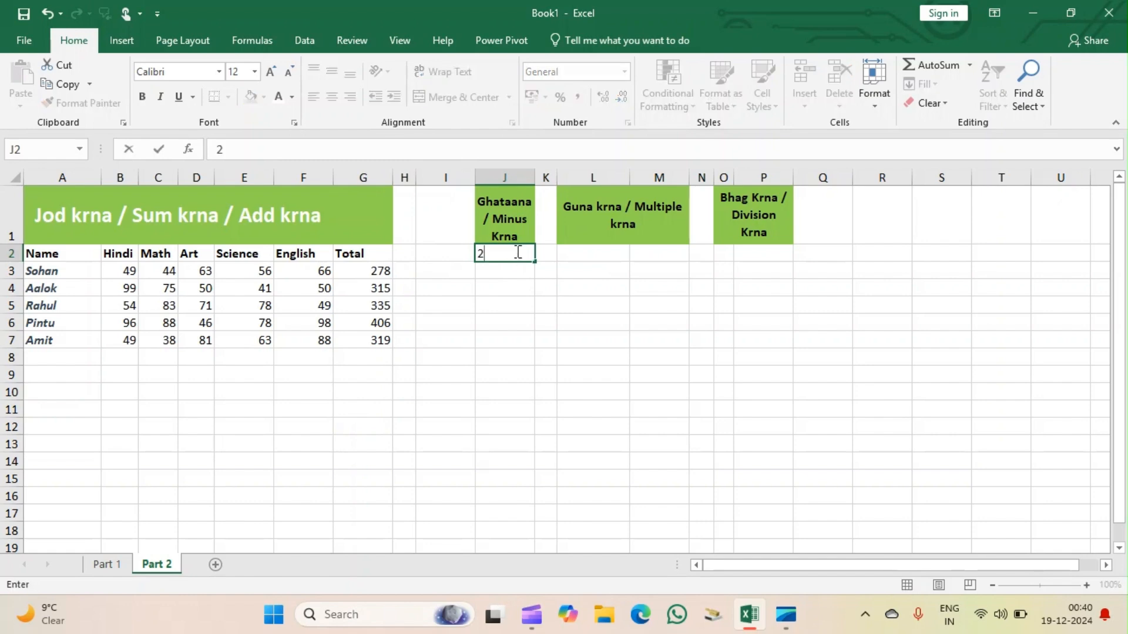
{"action": "type", "text": "278"}
{"action": "left_click", "coordinate": [510, 276]}
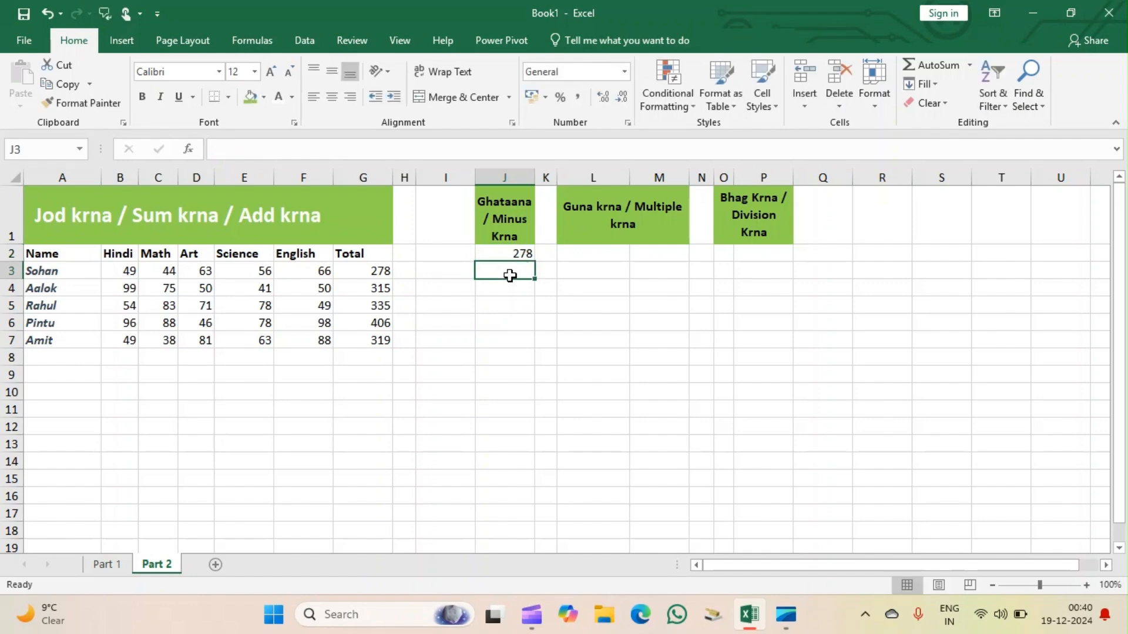
Enter 30 in J3, directly below the 278 in the Ghataana / Minus Krna column.
{"action": "type", "text": "3"}
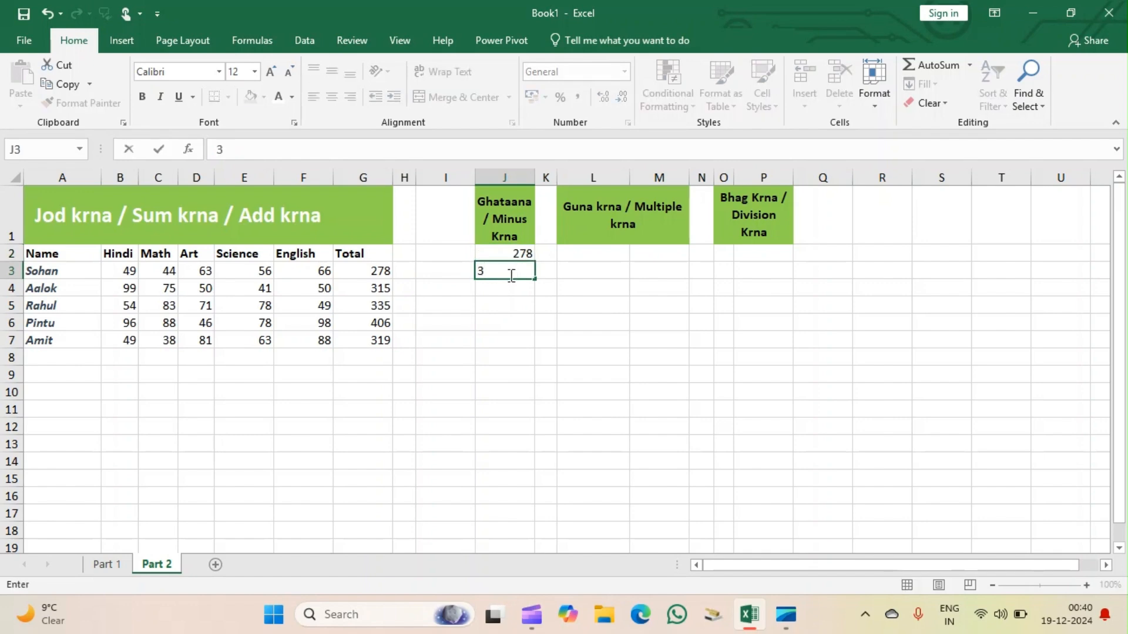
{"action": "type", "text": "0"}
{"action": "left_click", "coordinate": [504, 290]}
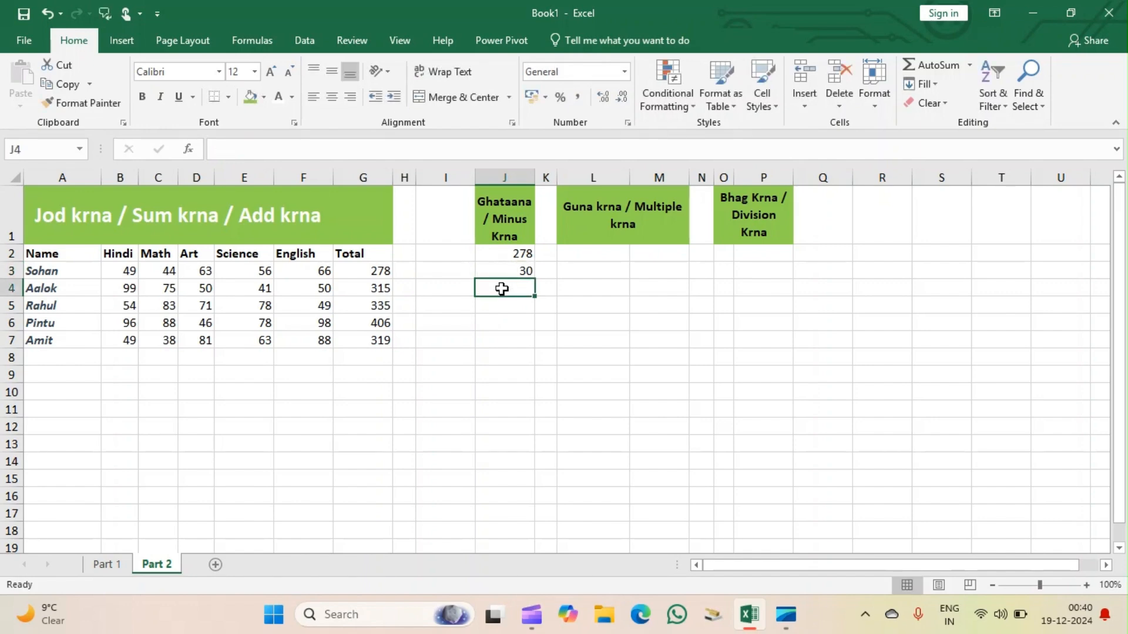
Subtract the two numbers in J4 with the literal-number formula =278-30.
{"action": "type", "text": "="}
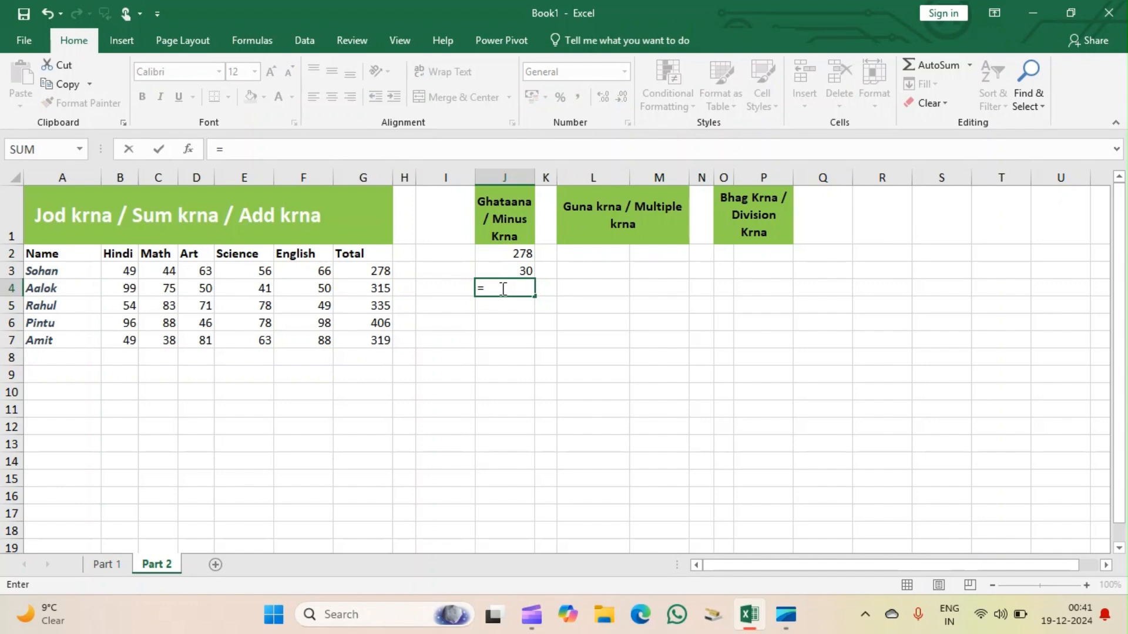
{"action": "type", "text": "278-30"}
{"action": "key", "text": "Return"}
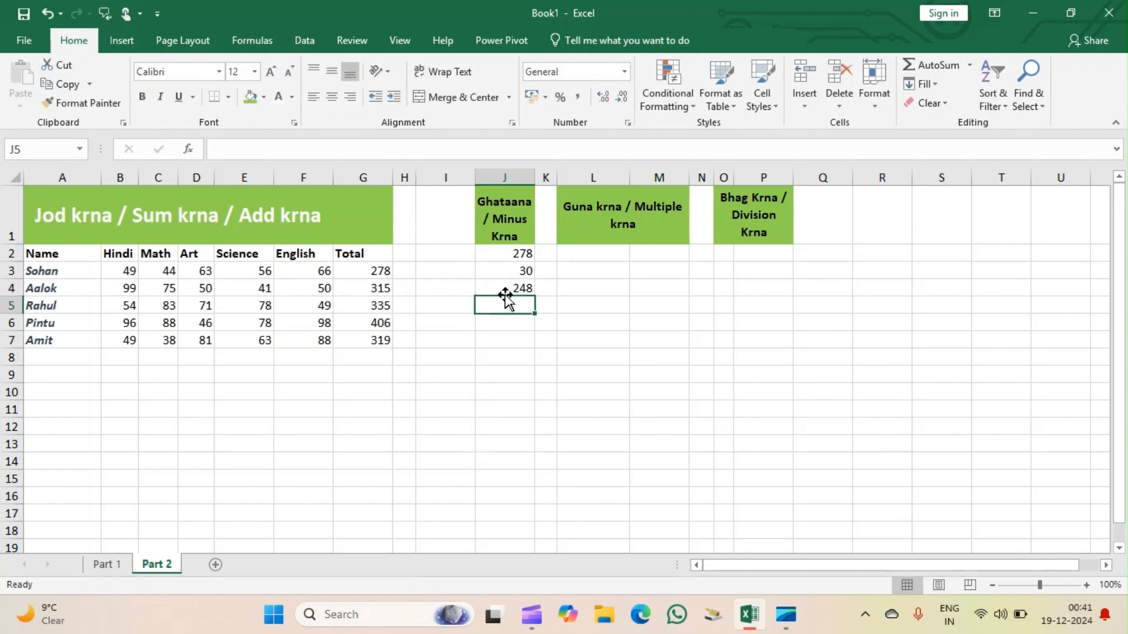
Replace the J4 subtraction with the cell-reference formula =J2-J3.
{"action": "left_click", "coordinate": [516, 286]}
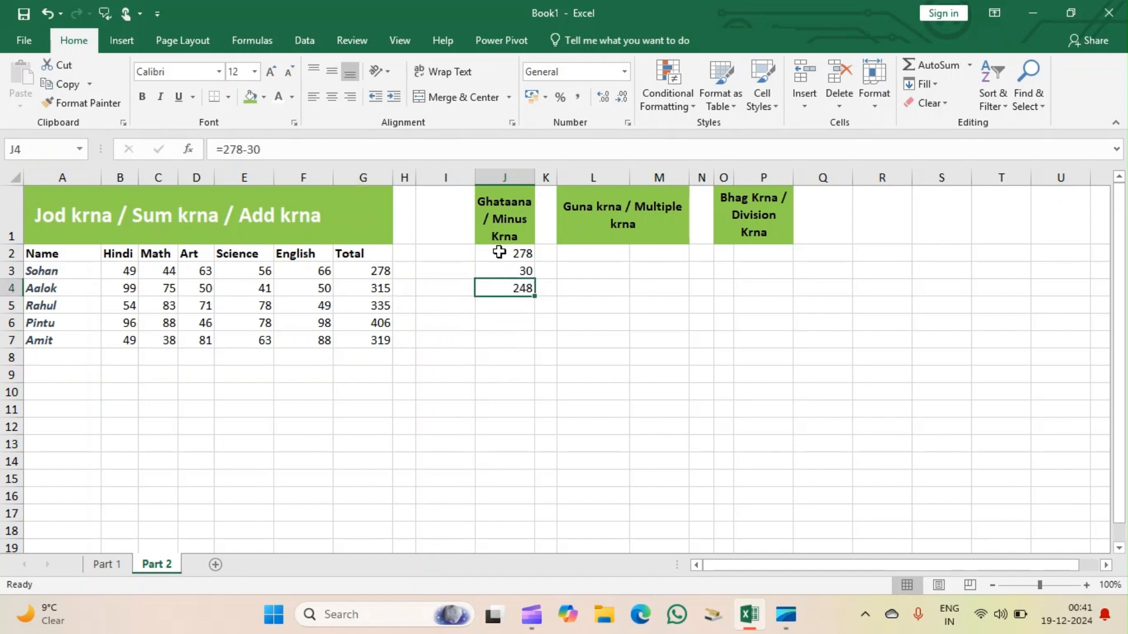
{"action": "key", "text": "BackSpace"}
{"action": "type", "text": "="}
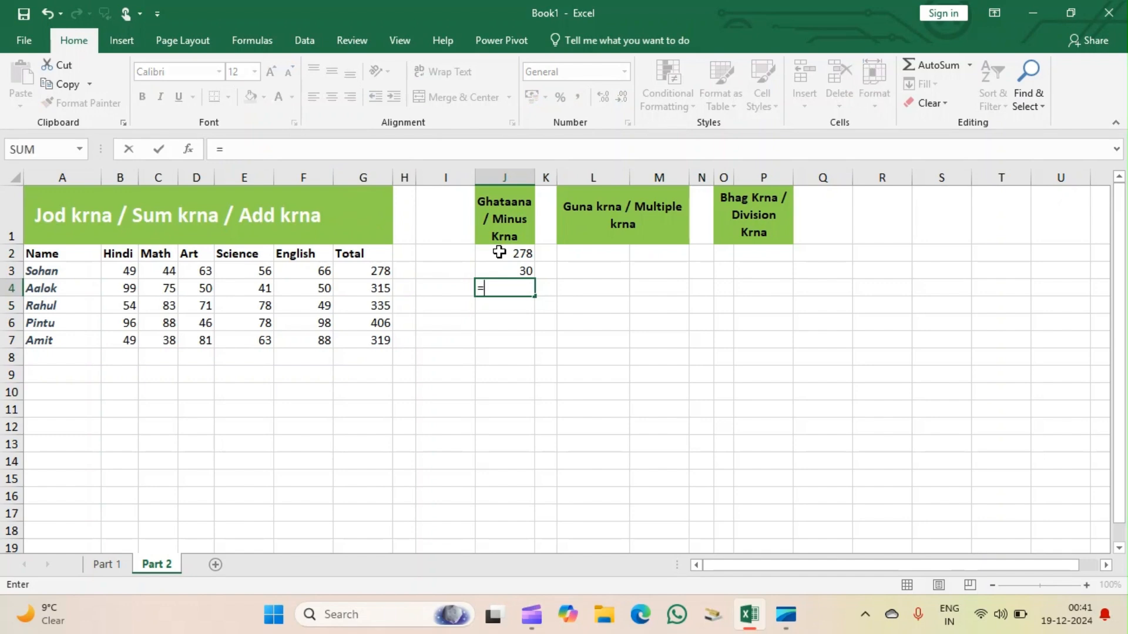
{"action": "left_click", "coordinate": [520, 252]}
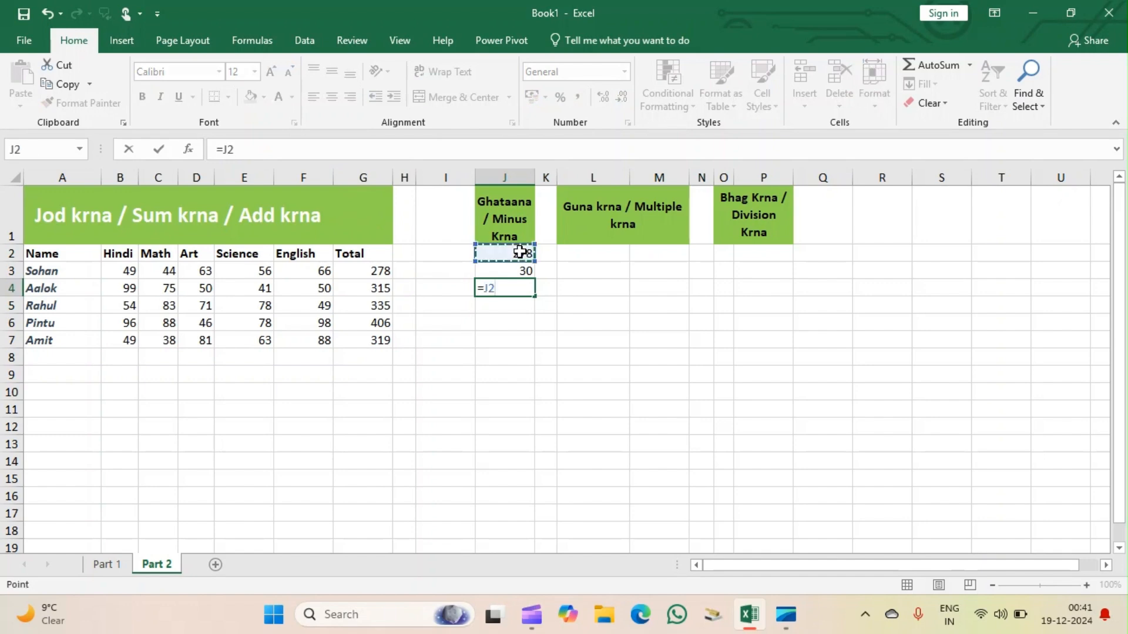
{"action": "type", "text": "-"}
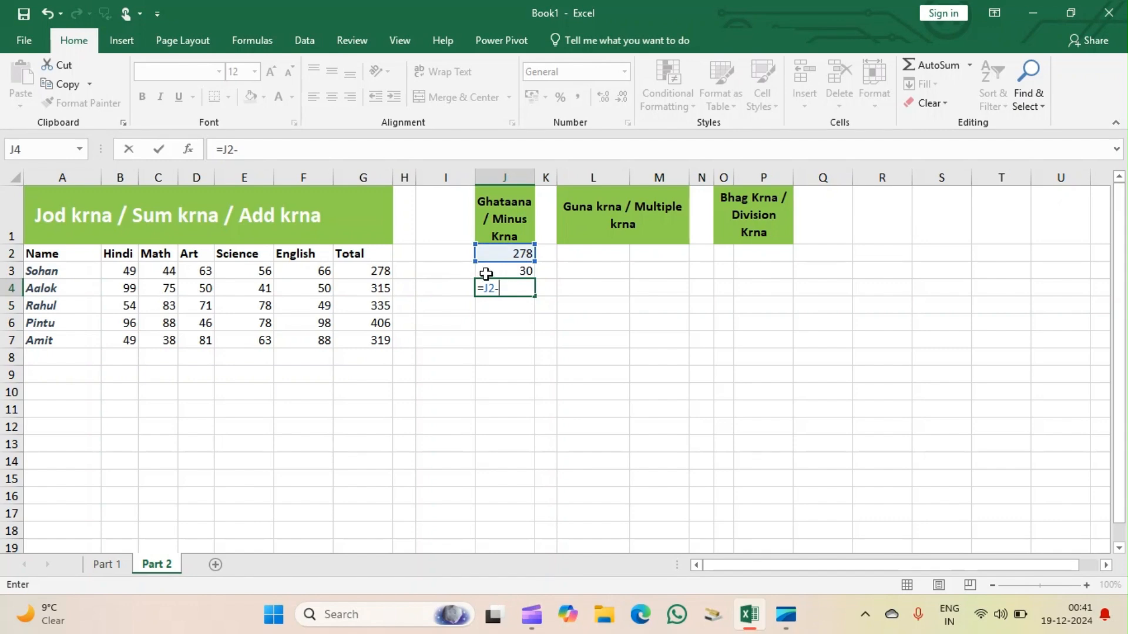
{"action": "left_click", "coordinate": [500, 268]}
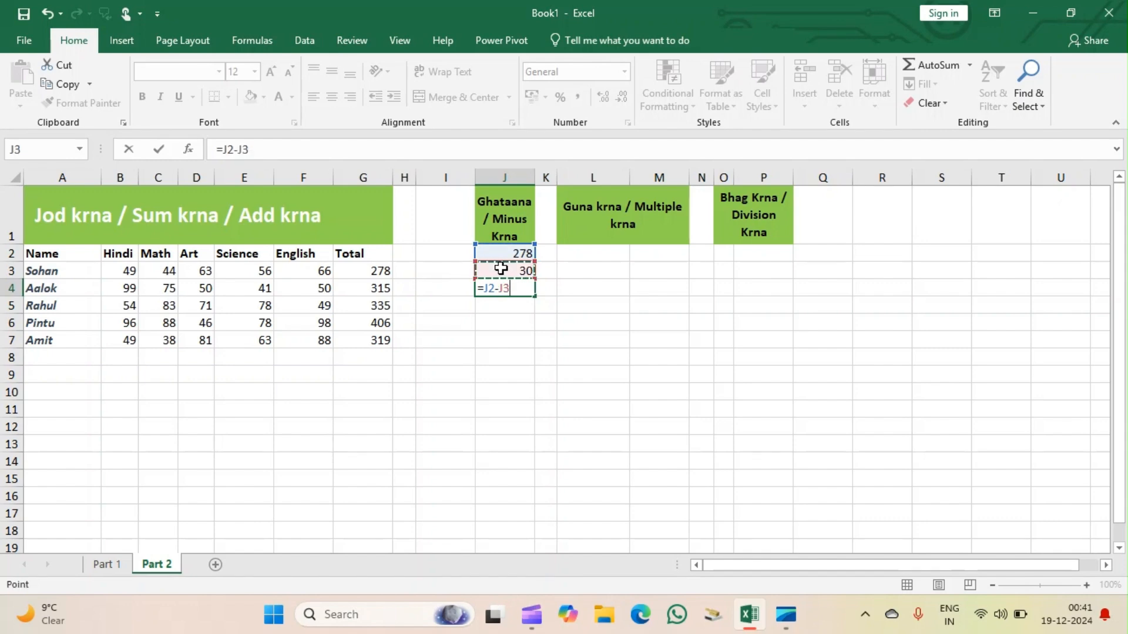
{"action": "key", "text": "Return"}
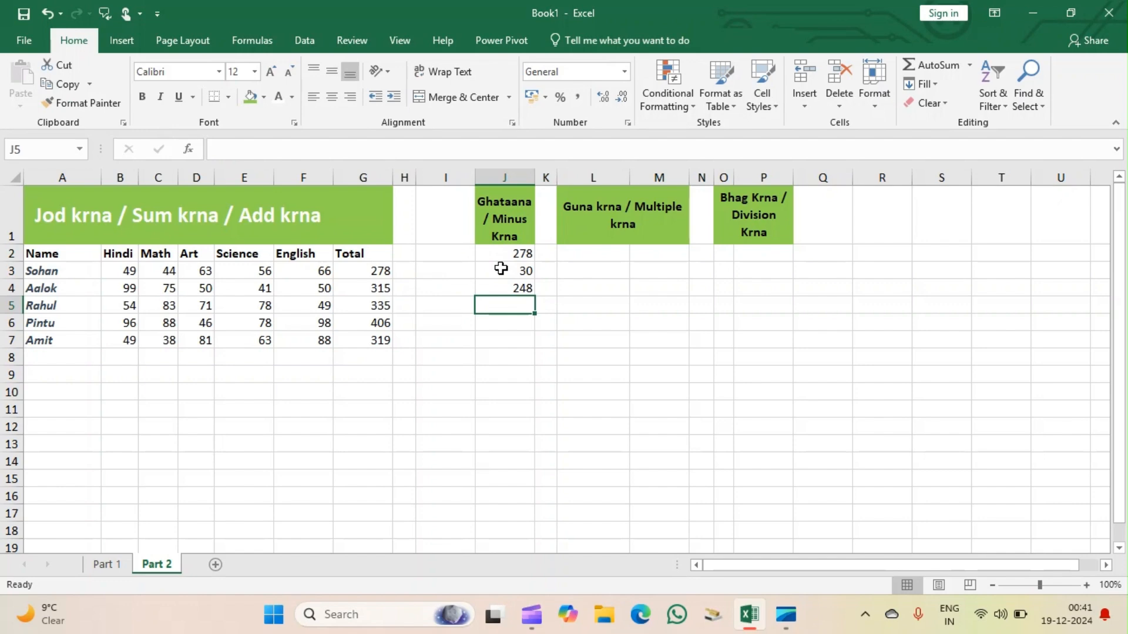
{"action": "left_click", "coordinate": [596, 252]}
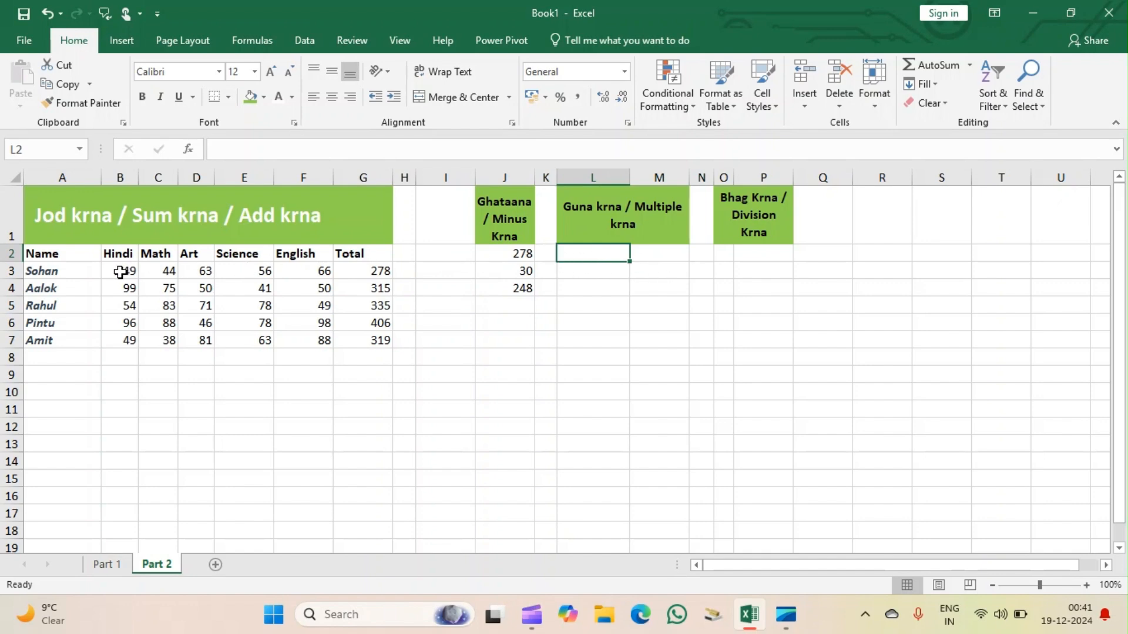
{"action": "left_click_drag", "start_coordinate": [120, 272], "coordinate": [276, 275]}
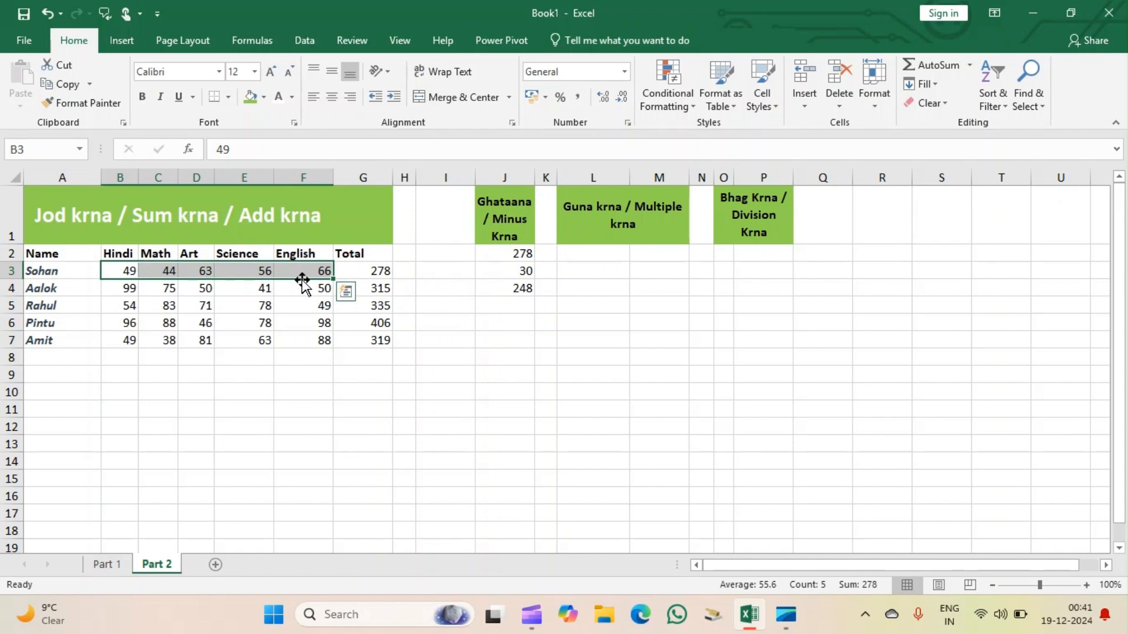
{"action": "left_click", "coordinate": [196, 342]}
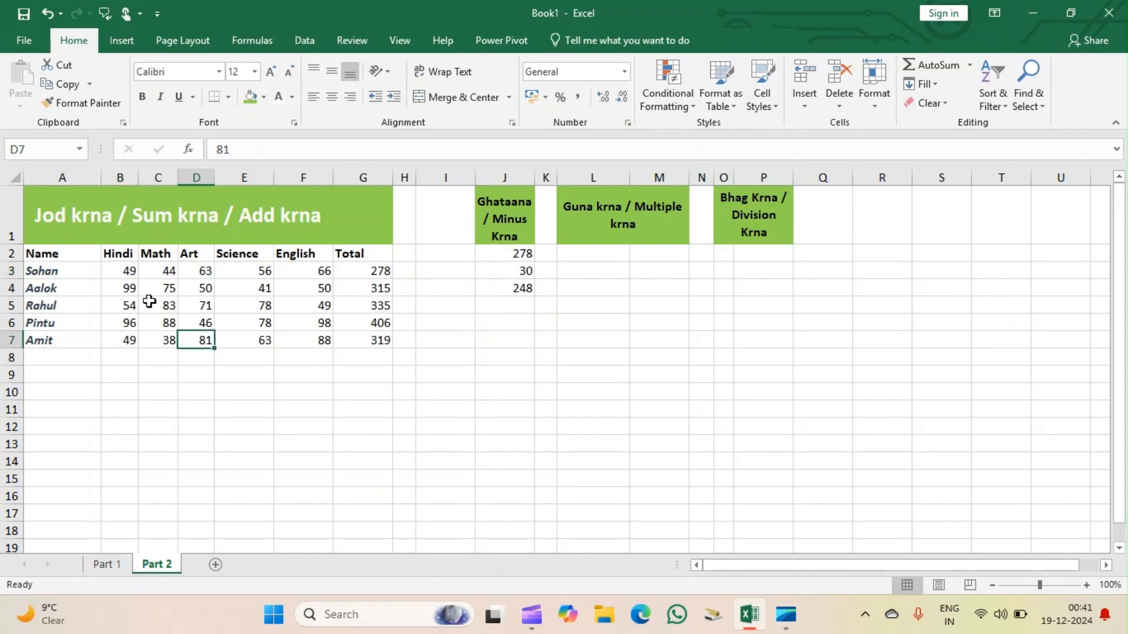
Copy the first student's Hindi to Science marks (B3:E3) and paste them transposed into L2:L5 under Guna krna / Multiple krna.
{"action": "left_click_drag", "start_coordinate": [124, 269], "coordinate": [229, 266]}
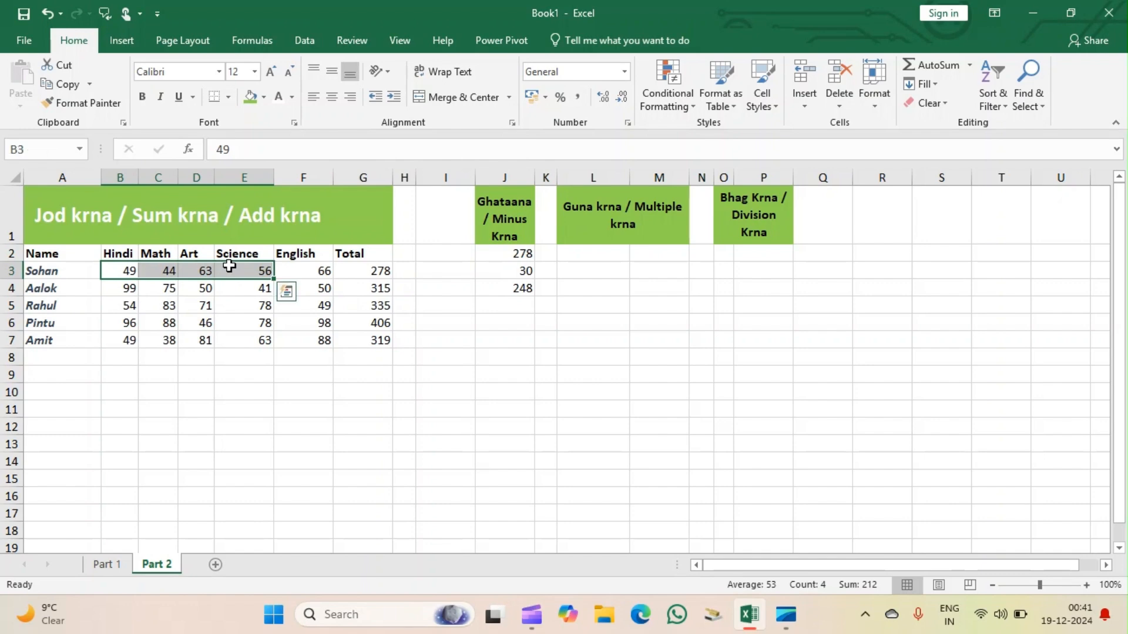
{"action": "key", "text": "ctrl+c"}
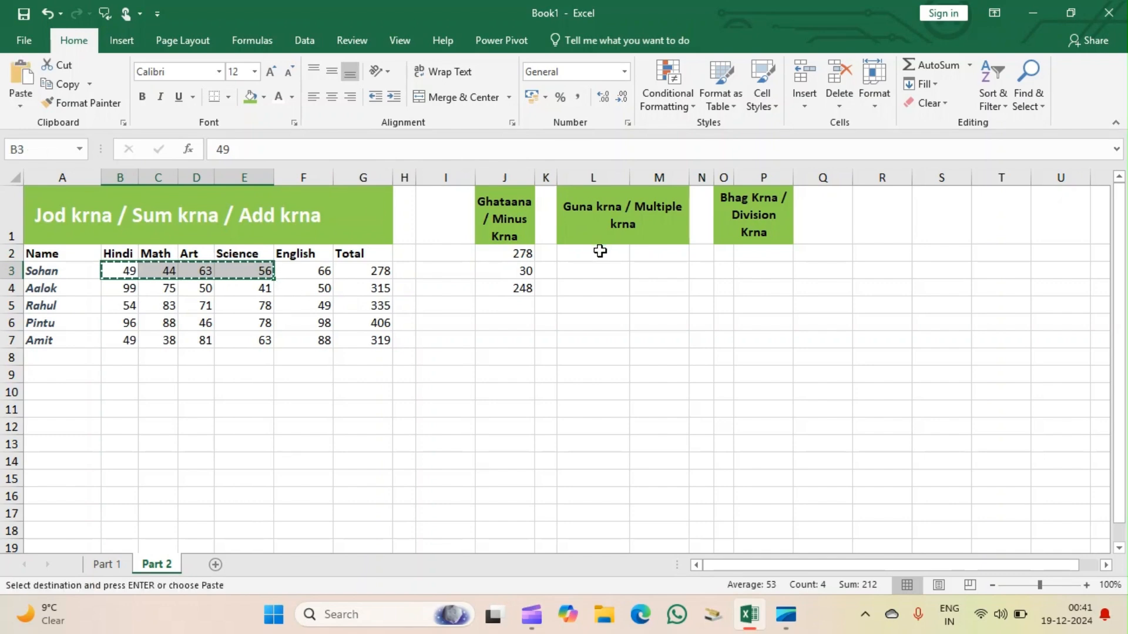
{"action": "left_click", "coordinate": [598, 253]}
{"action": "right_click", "coordinate": [597, 253]}
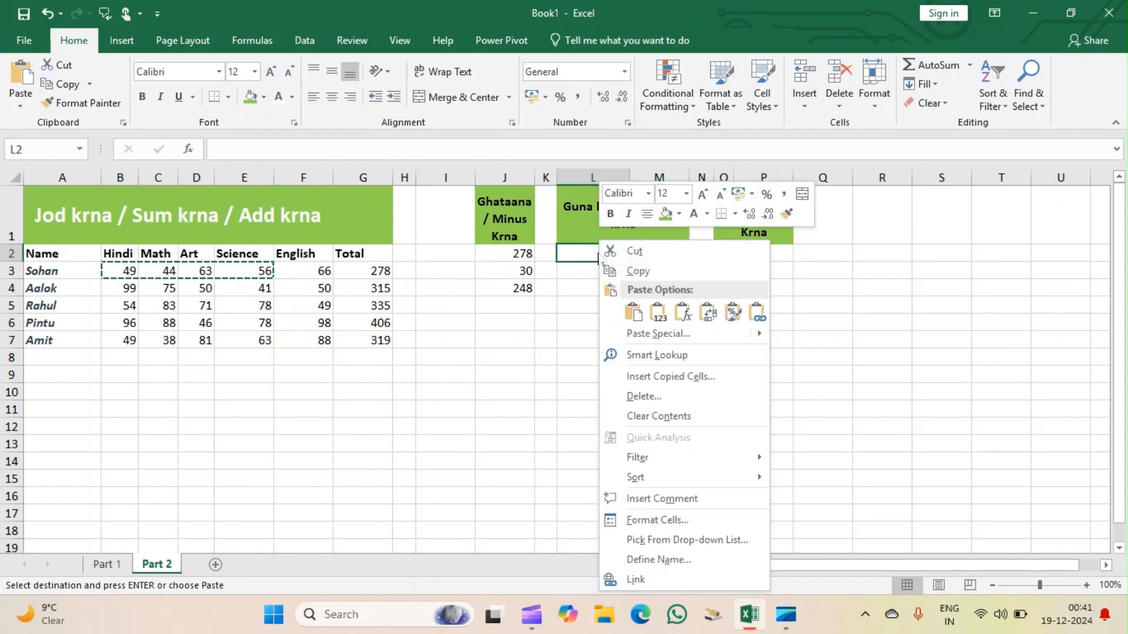
{"action": "left_click", "coordinate": [647, 336]}
{"action": "left_click", "coordinate": [660, 414]}
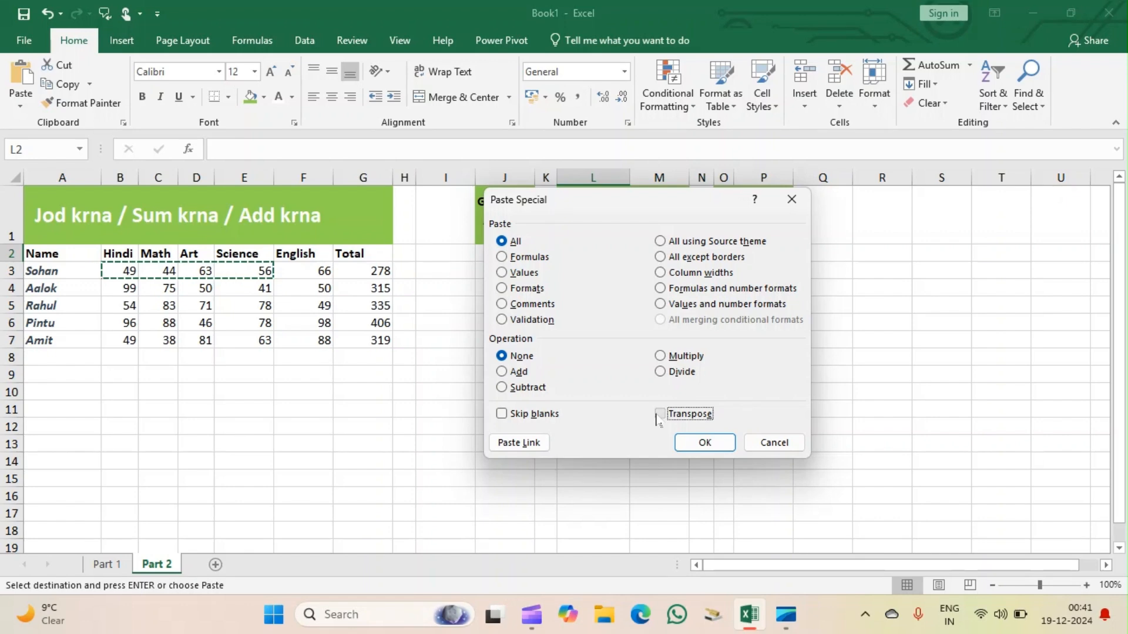
{"action": "left_click", "coordinate": [718, 442]}
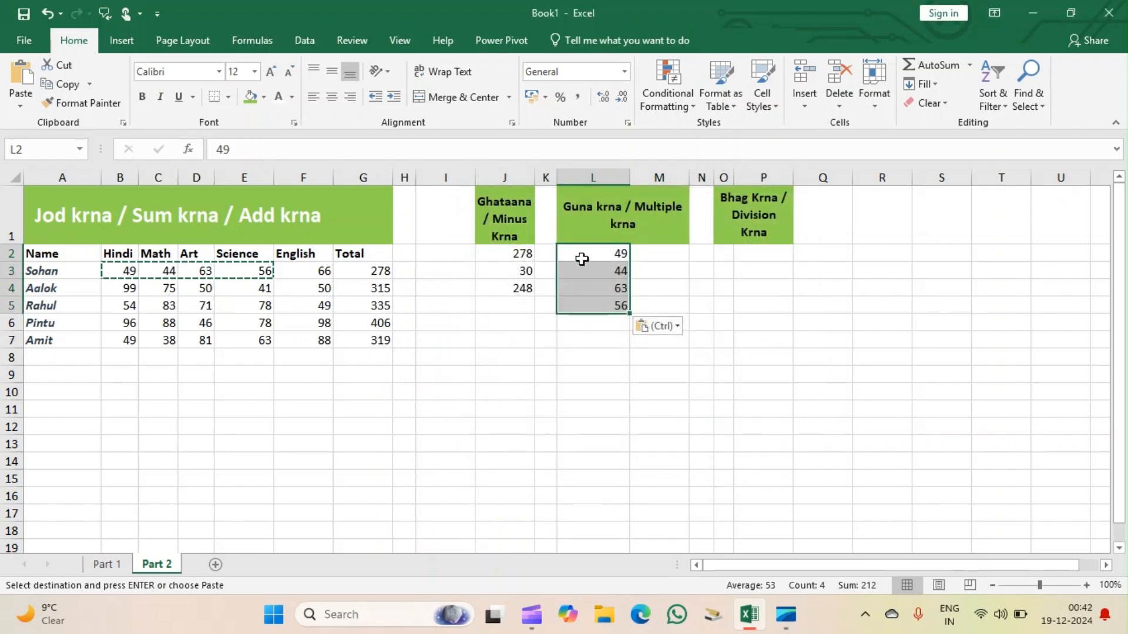
{"action": "left_click", "coordinate": [121, 268]}
{"action": "key", "text": "Return"}
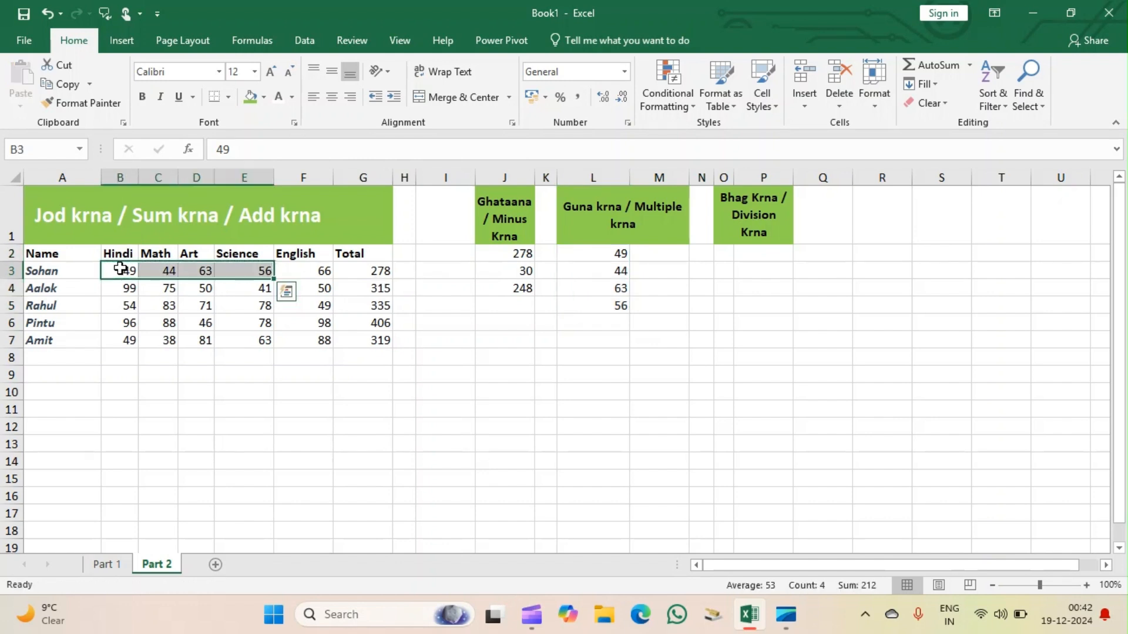
Multiply the four pasted marks in L6 with the formula =L2*L3*L4*L5.
{"action": "left_click", "coordinate": [637, 326]}
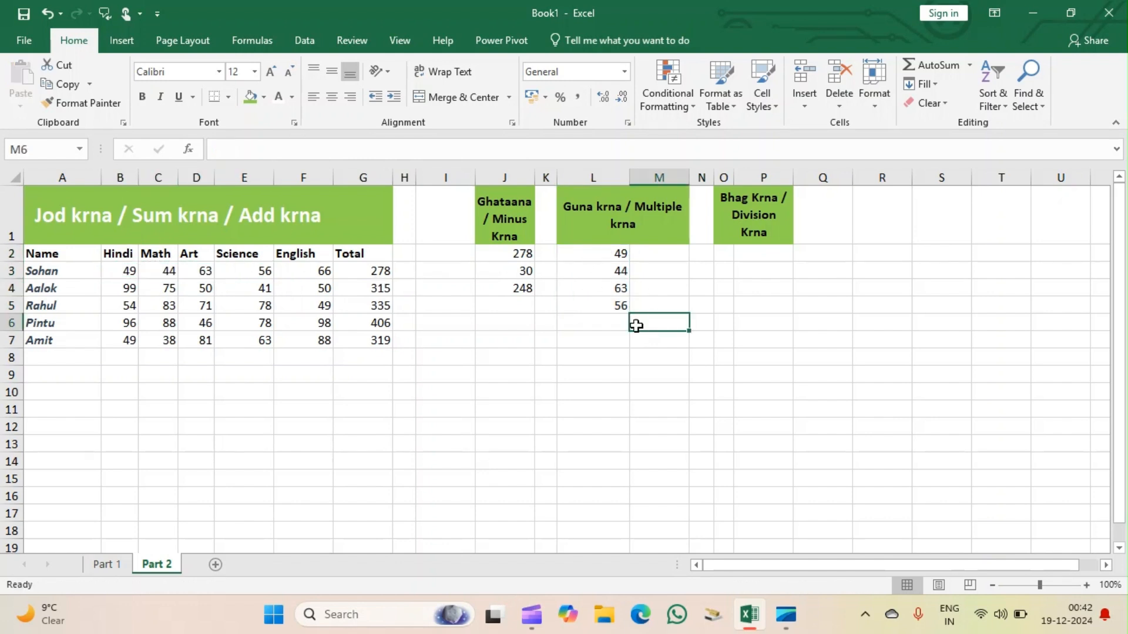
{"action": "left_click", "coordinate": [608, 324]}
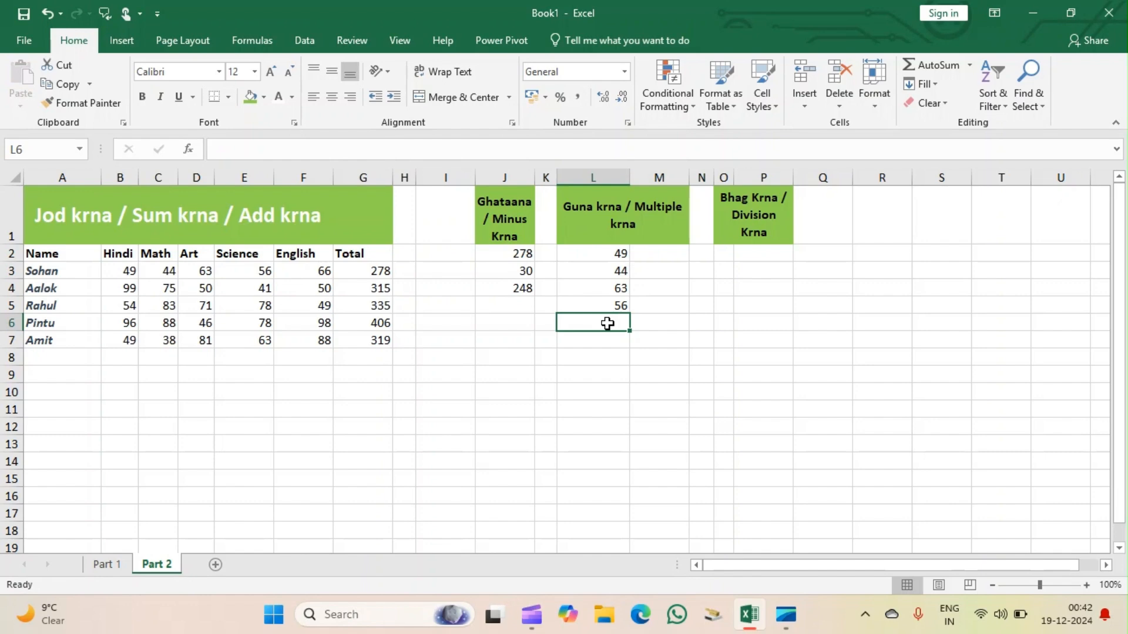
{"action": "type", "text": "="}
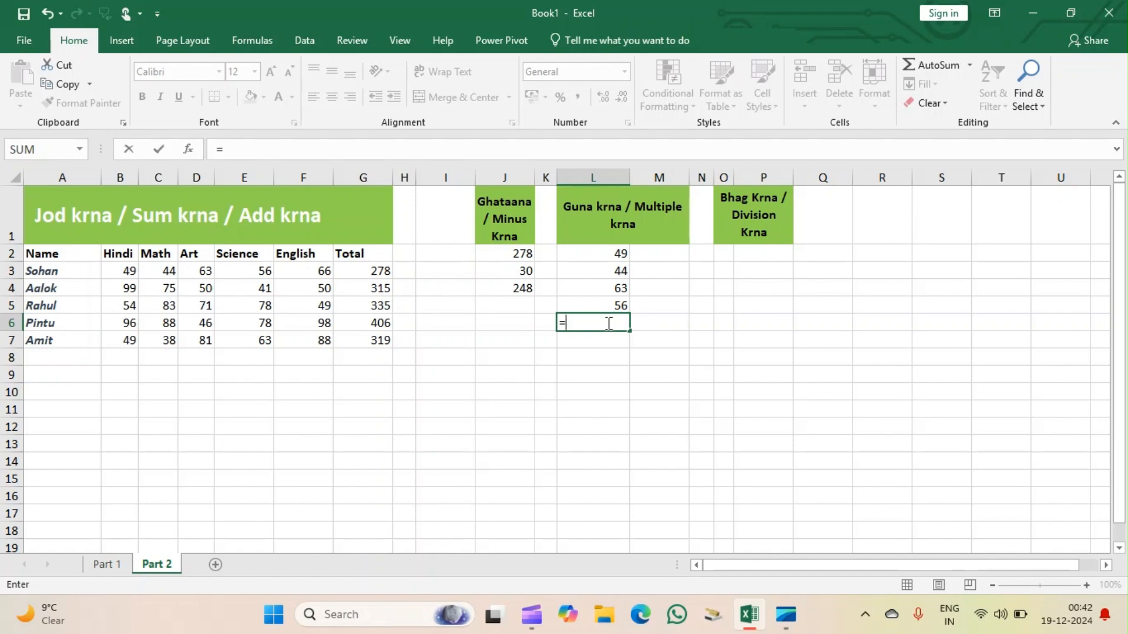
{"action": "left_click", "coordinate": [619, 251]}
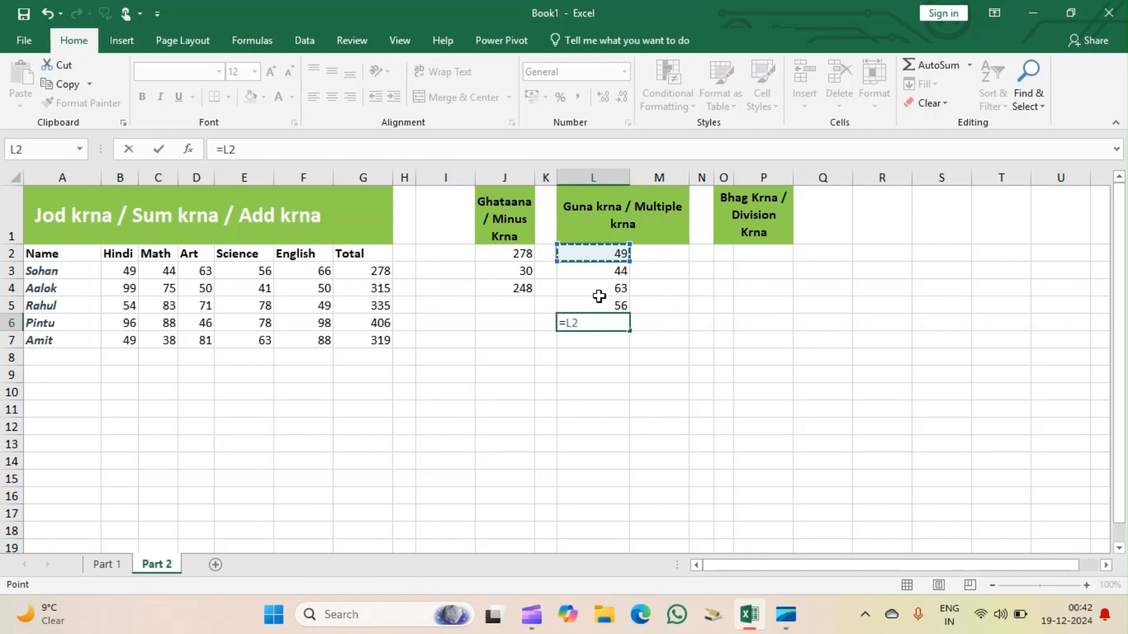
{"action": "type", "text": "*"}
{"action": "left_click", "coordinate": [600, 270]}
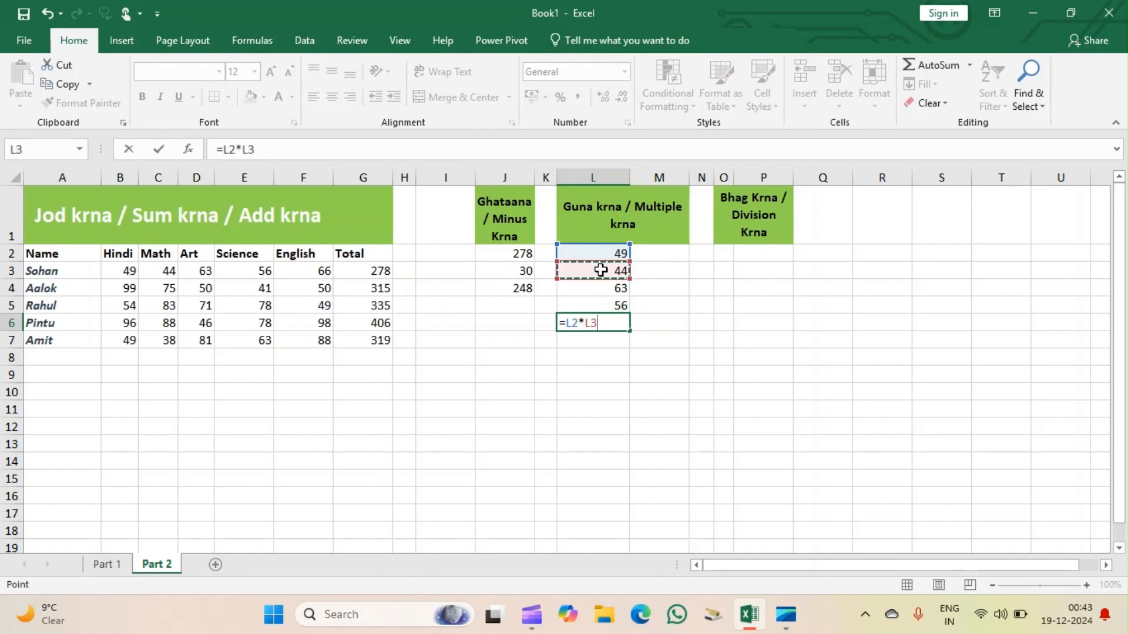
{"action": "type", "text": "*"}
{"action": "left_click", "coordinate": [612, 287]}
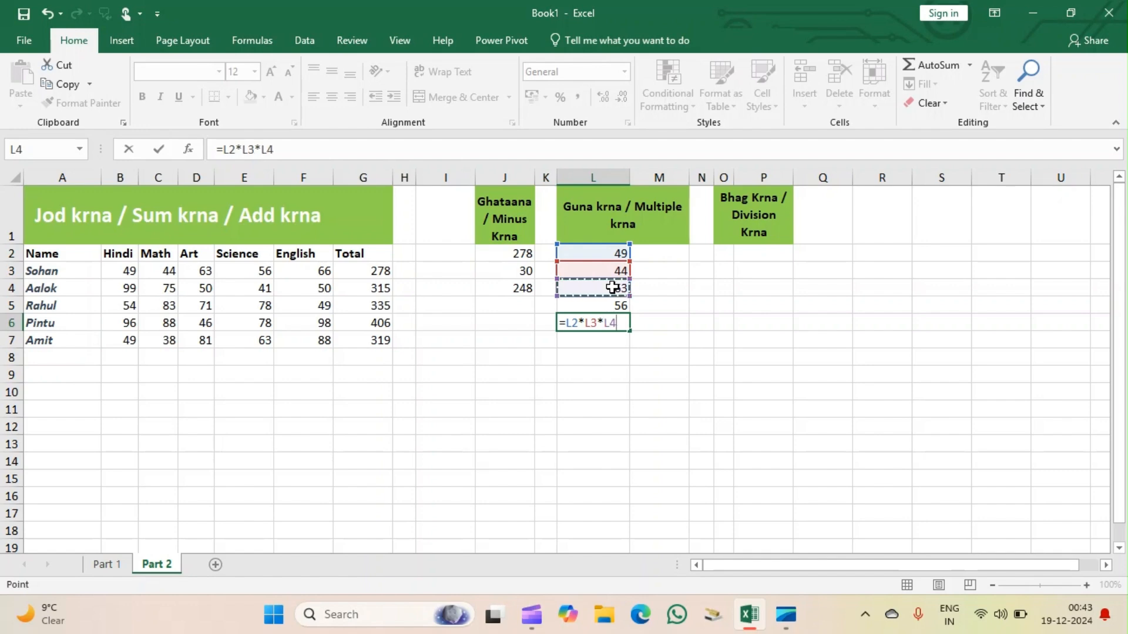
{"action": "type", "text": "*"}
{"action": "left_click", "coordinate": [607, 307]}
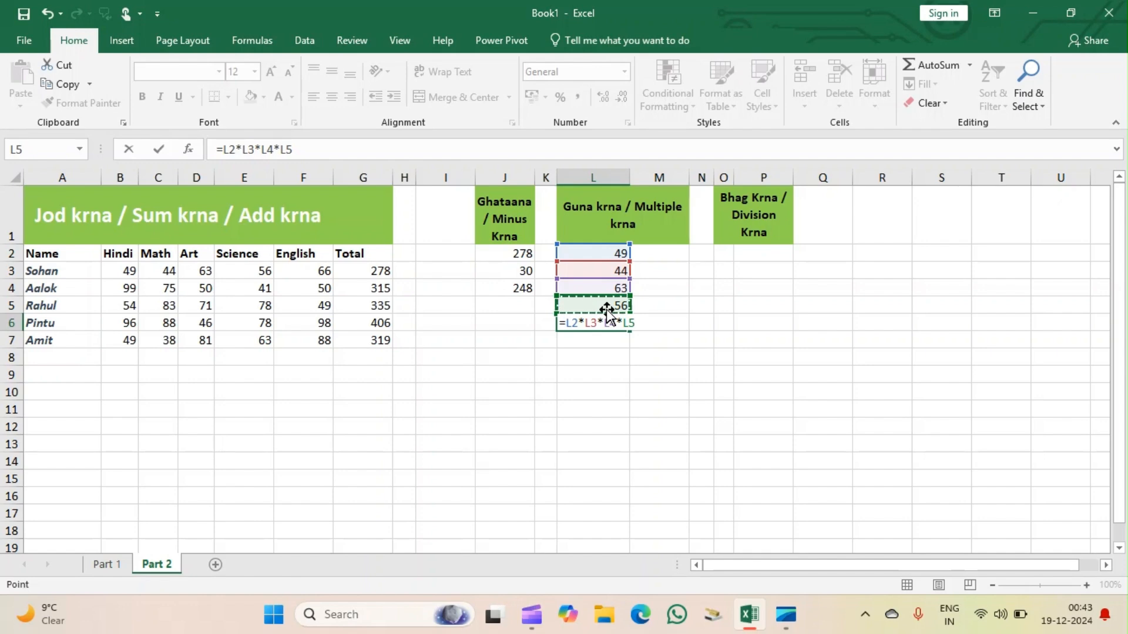
{"action": "key", "text": "Return"}
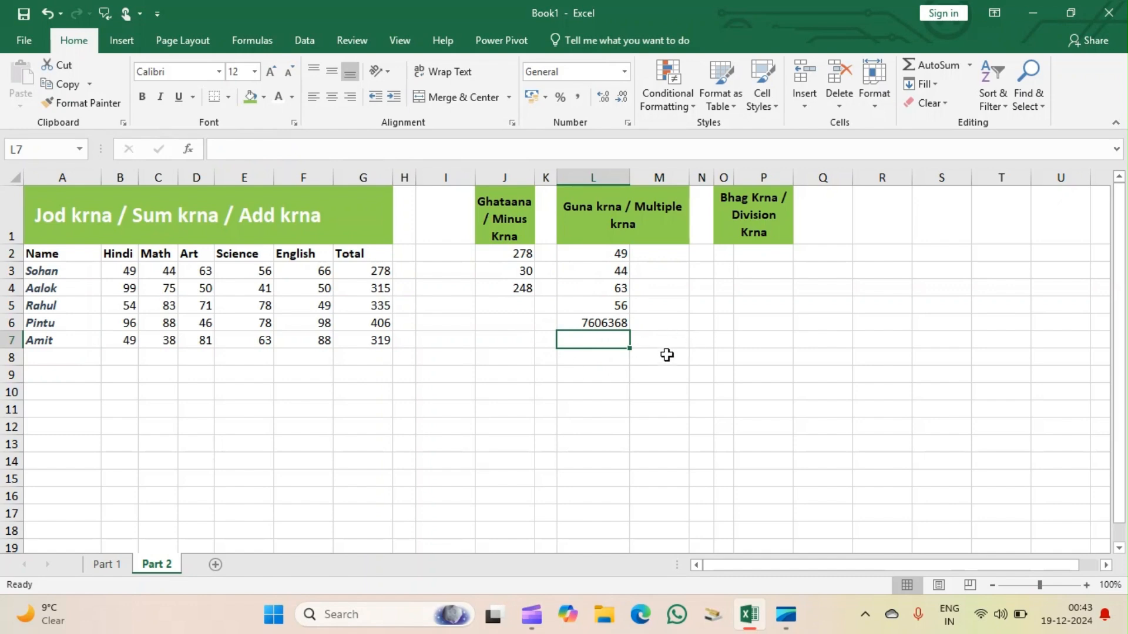
{"action": "left_click", "coordinate": [610, 322]}
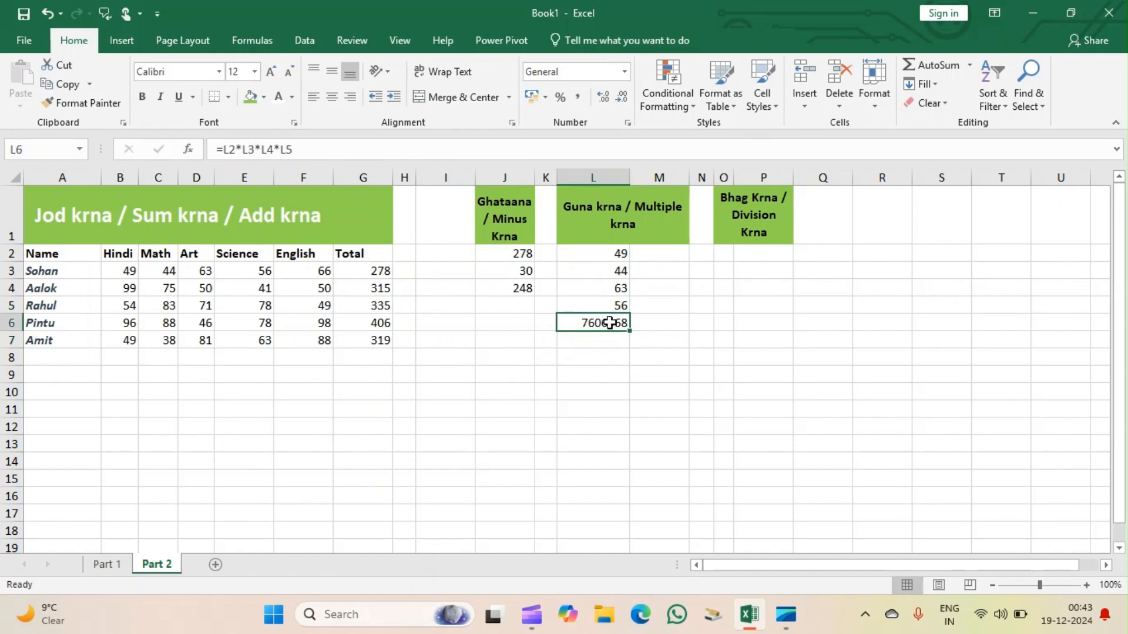
{"action": "left_click", "coordinate": [659, 324]}
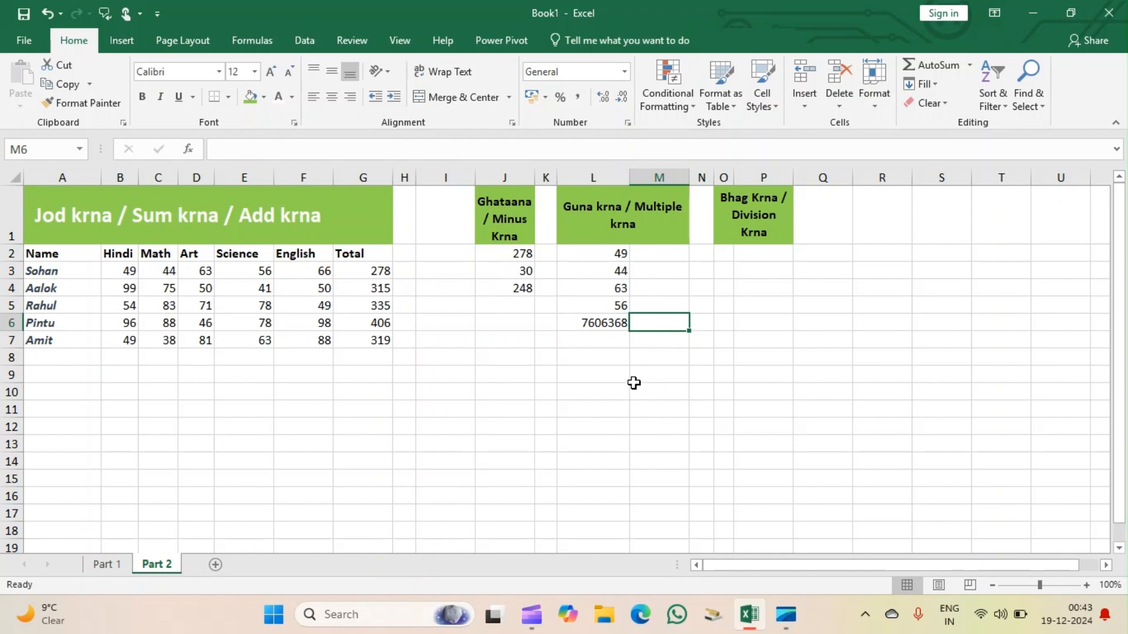
Multiply the four marks again in L8 with the function formula =PRODUCT(L2:L5).
{"action": "left_click", "coordinate": [595, 362]}
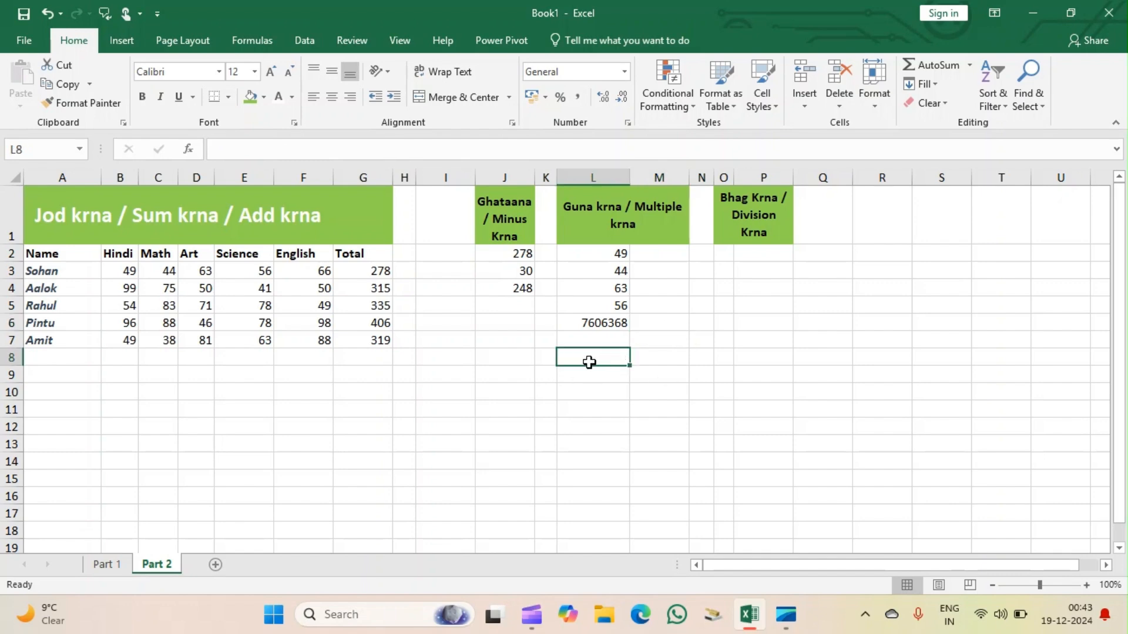
{"action": "type", "text": "="}
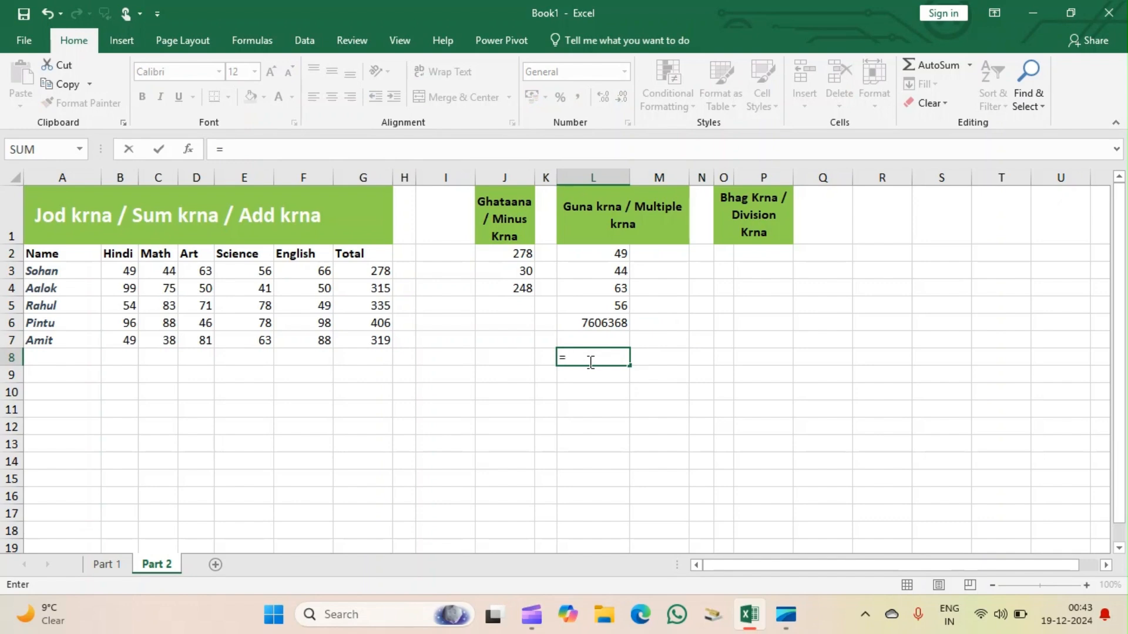
{"action": "type", "text": "Pr"}
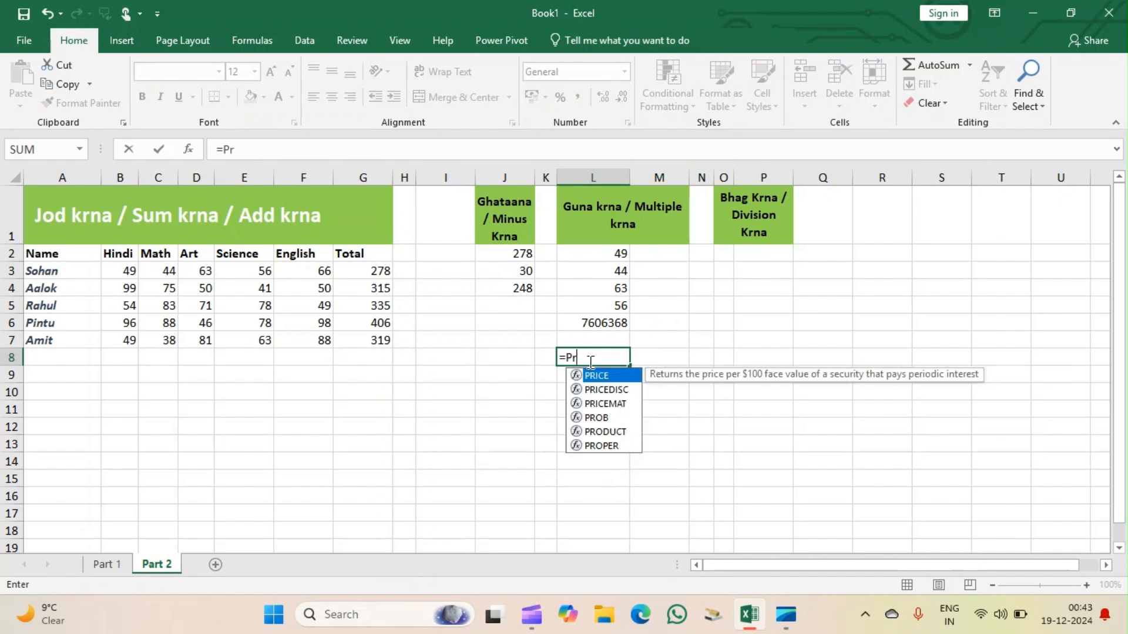
{"action": "type", "text": "od"}
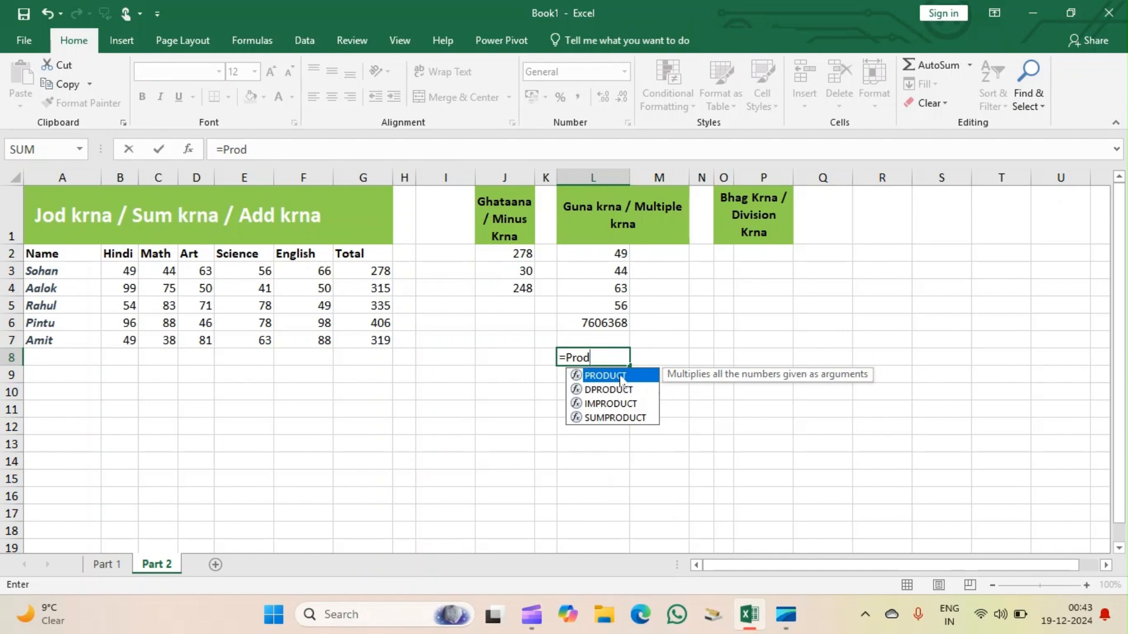
{"action": "double_click", "coordinate": [611, 376]}
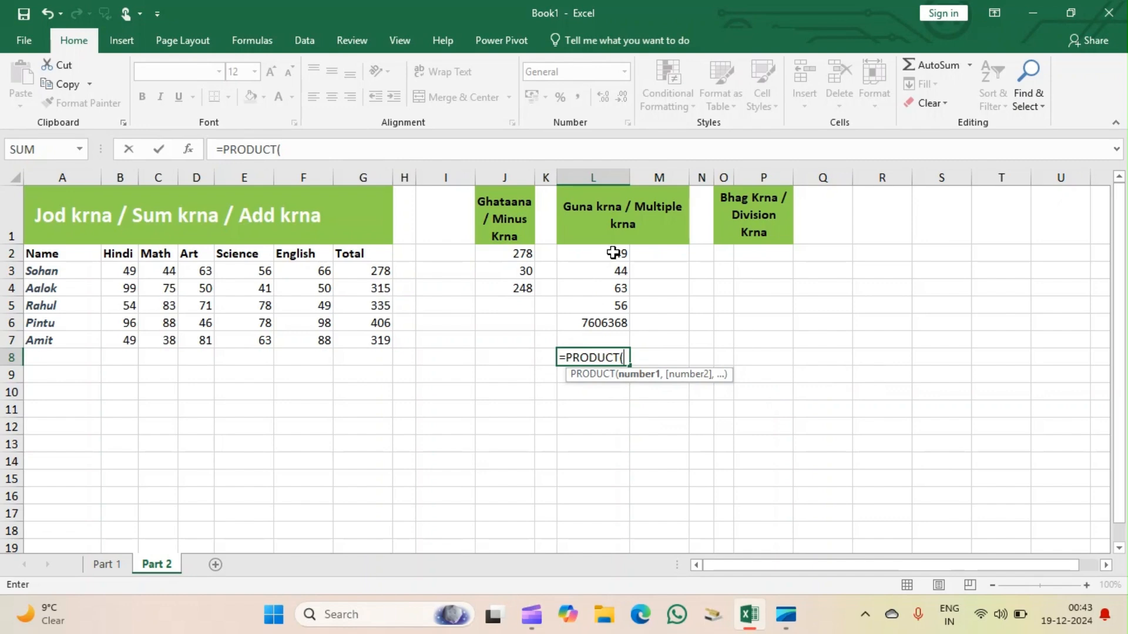
{"action": "left_click_drag", "start_coordinate": [613, 253], "coordinate": [609, 305]}
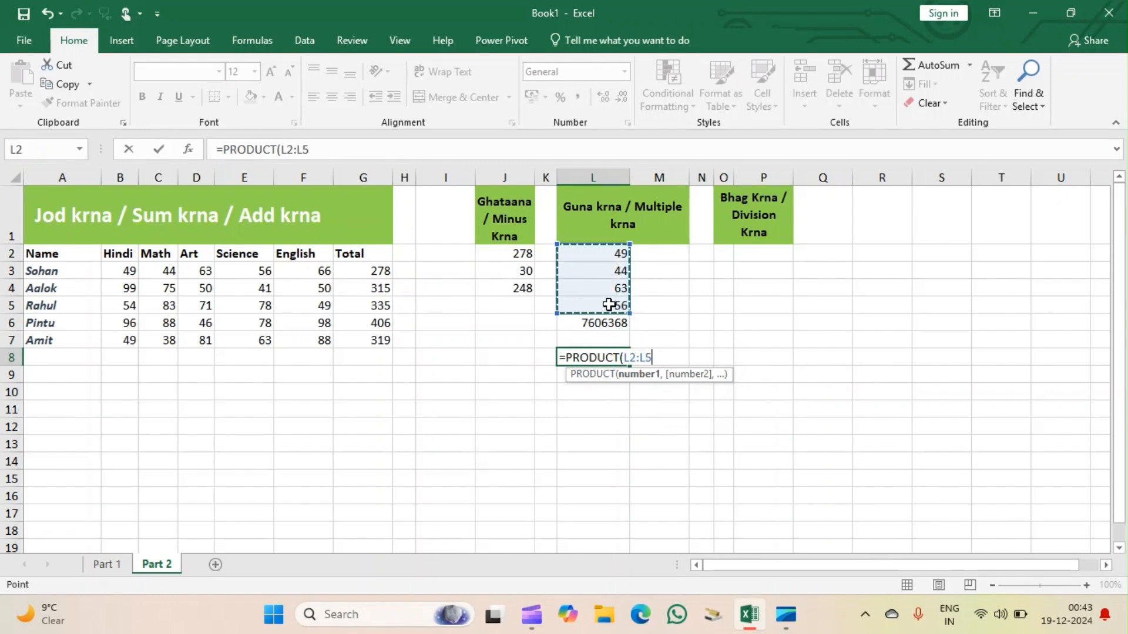
{"action": "type", "text": ")"}
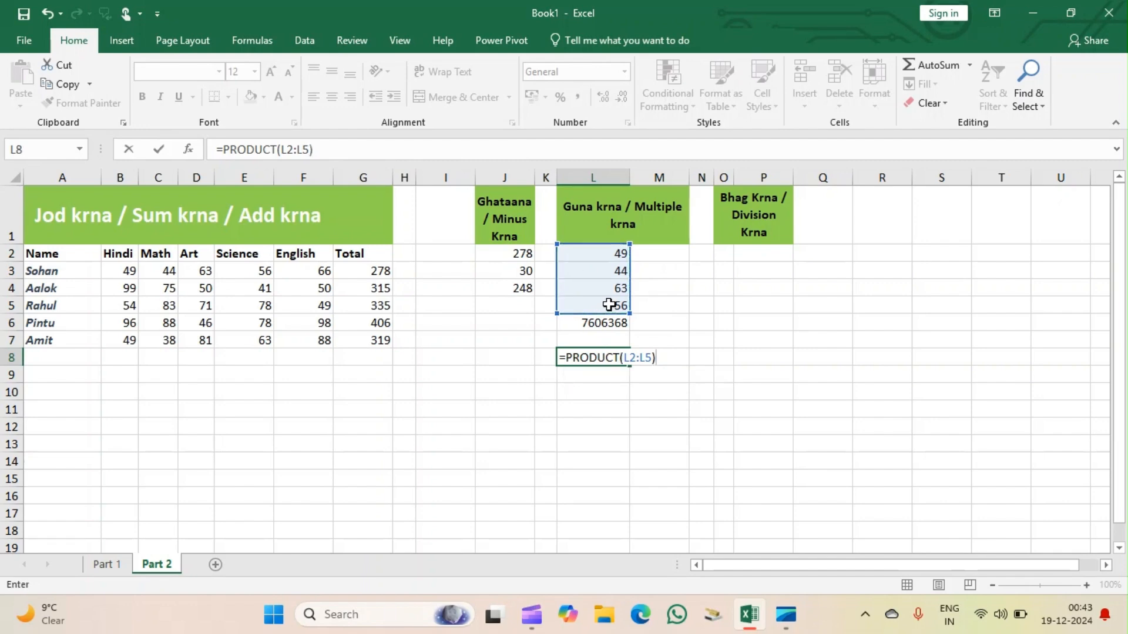
{"action": "key", "text": "Return"}
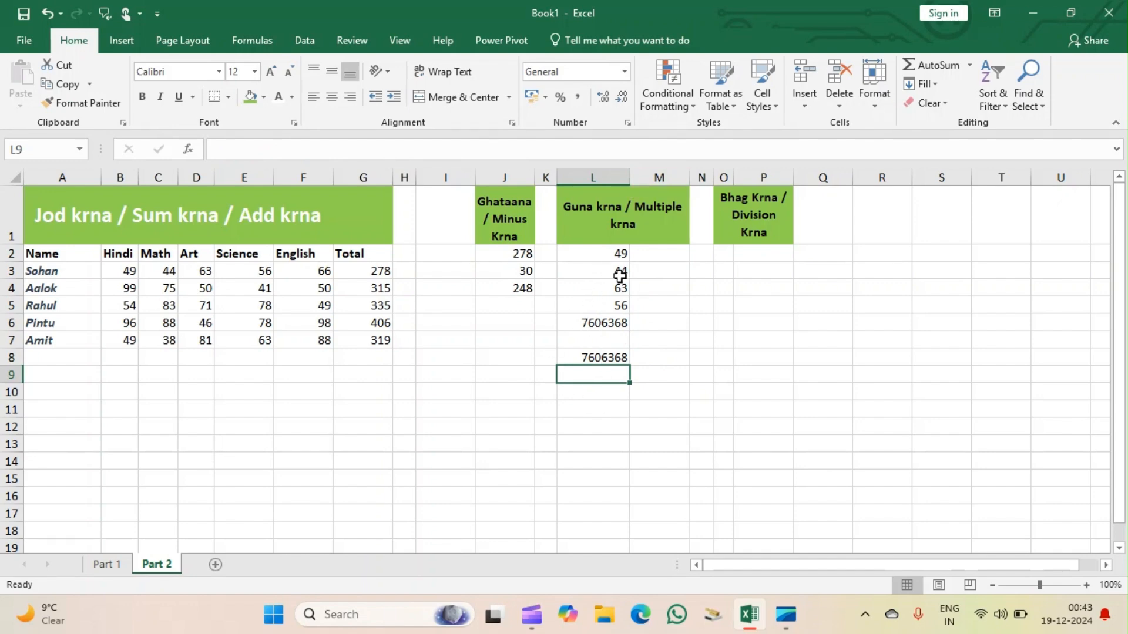
{"action": "left_click", "coordinate": [589, 429]}
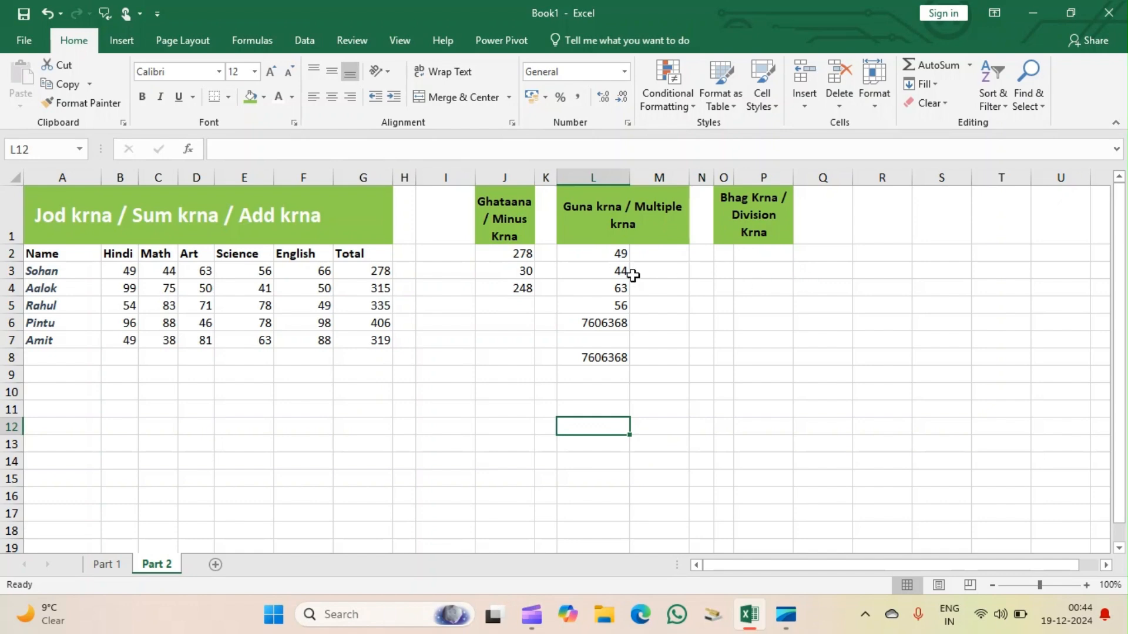
Enter 1000 in P2 and 4 in P3 under the Bhag Krna / Division Krna heading.
{"action": "left_click", "coordinate": [762, 254]}
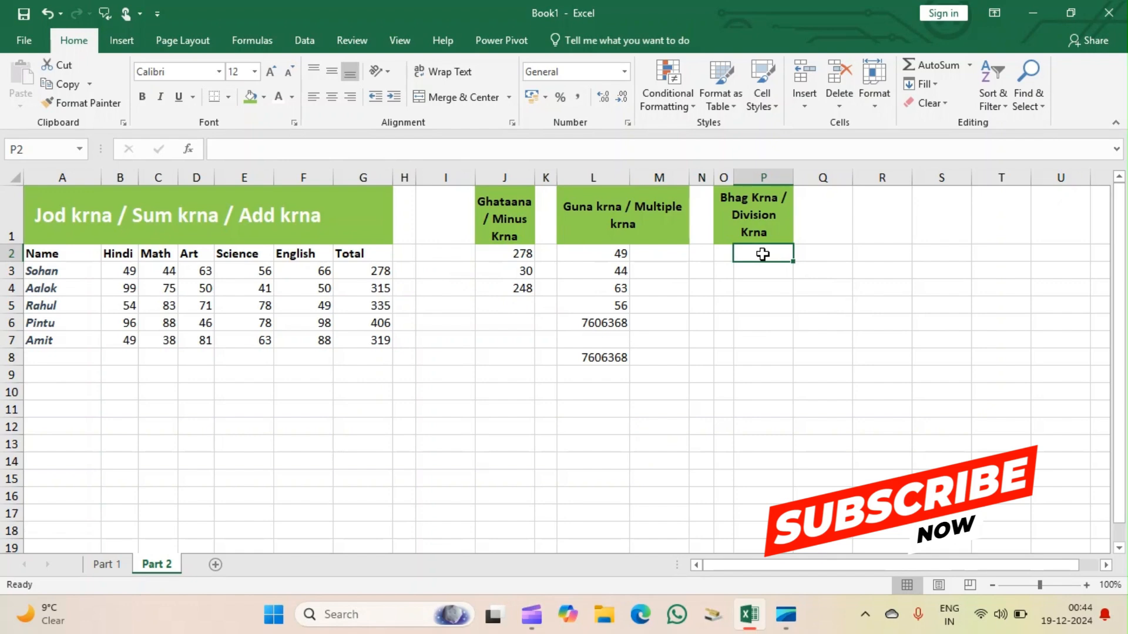
{"action": "type", "text": "100"}
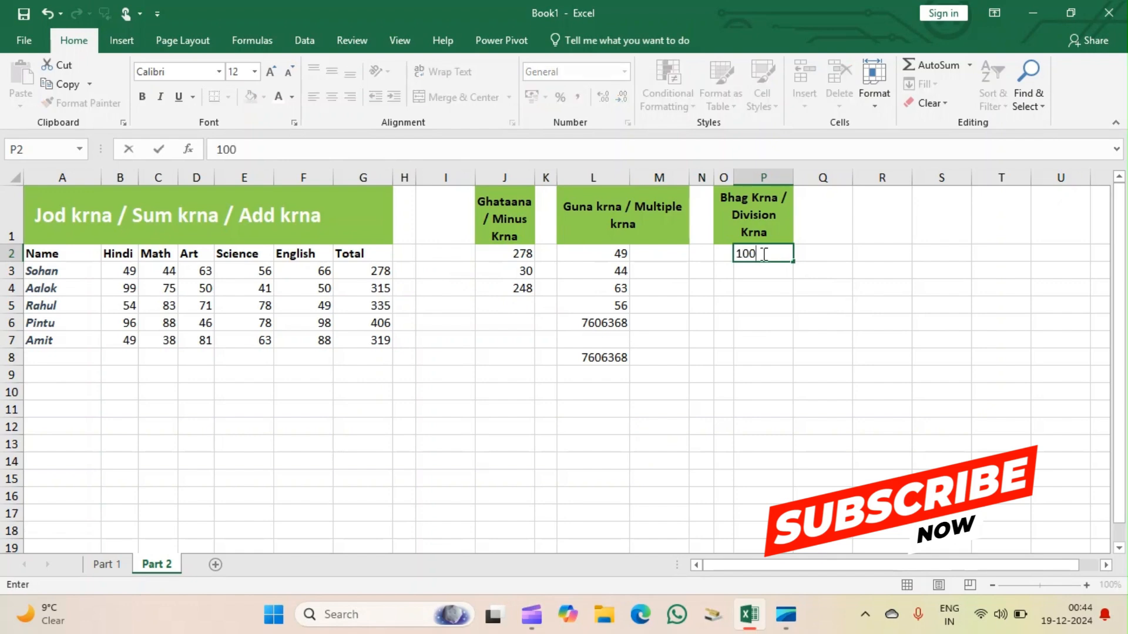
{"action": "type", "text": "0"}
{"action": "left_click", "coordinate": [763, 273]}
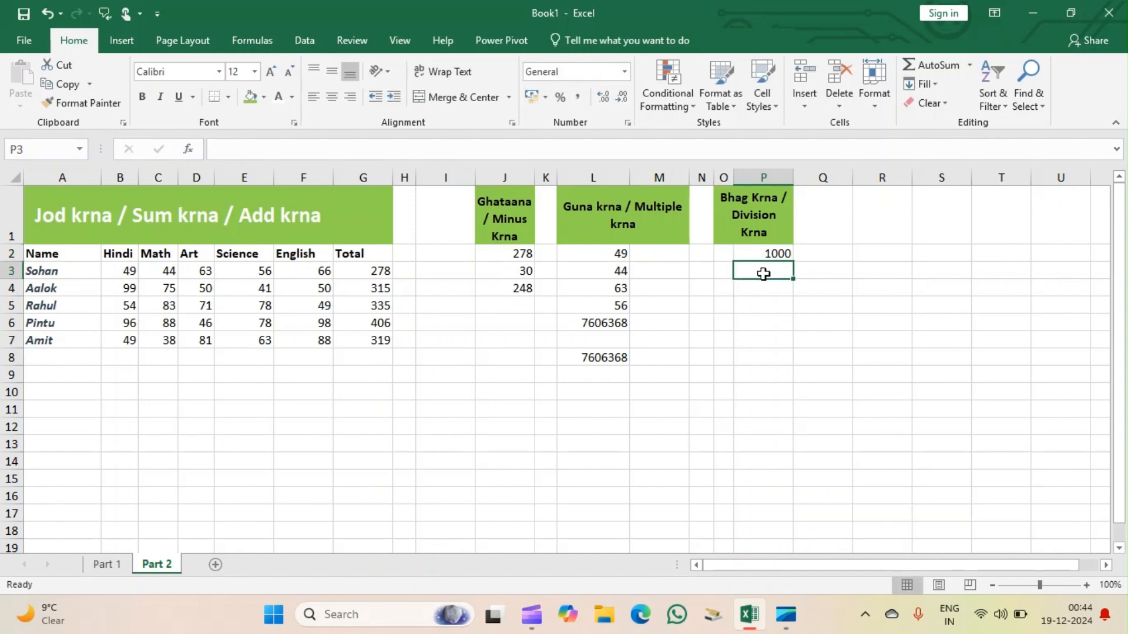
{"action": "type", "text": "4"}
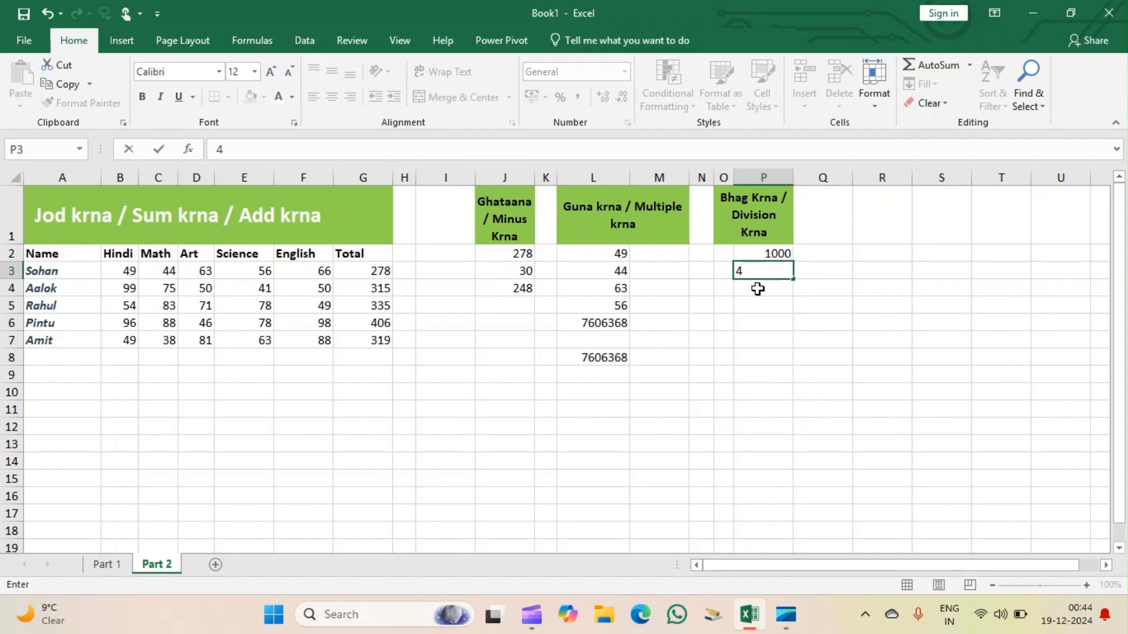
Divide the two numbers in P4 with the literal-number formula =1000/4.
{"action": "left_click", "coordinate": [758, 289]}
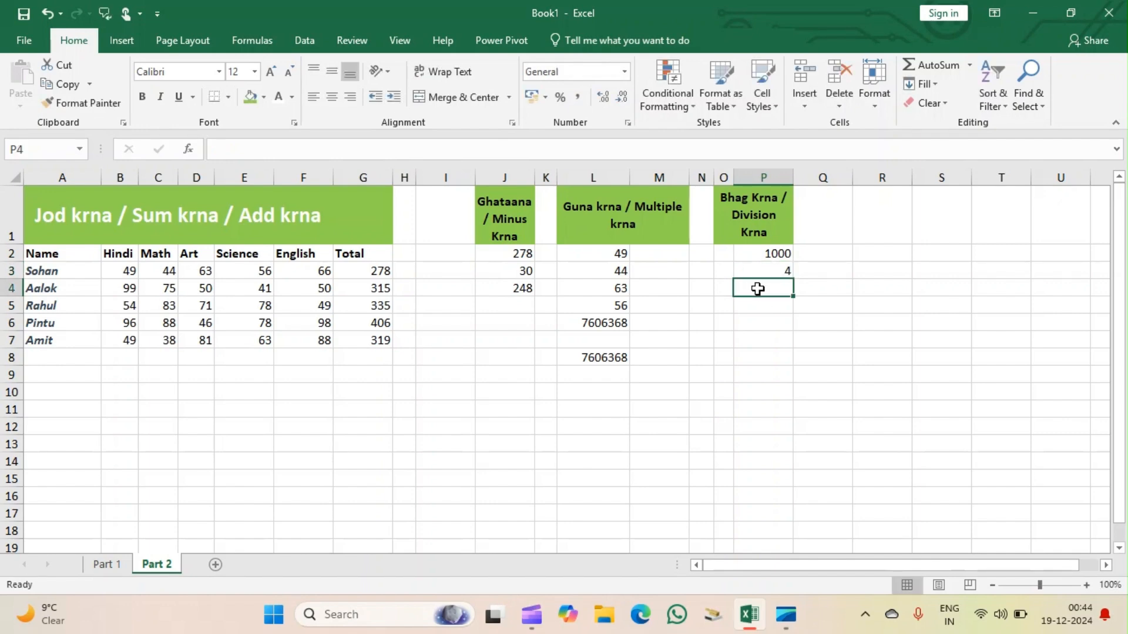
{"action": "type", "text": "="}
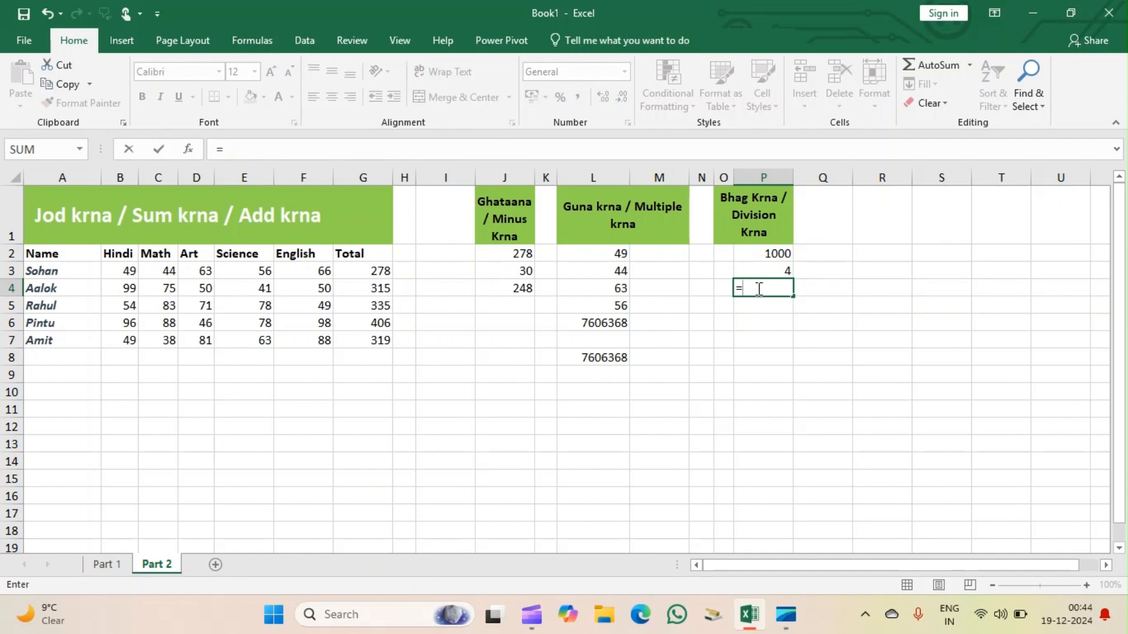
{"action": "type", "text": "1000/4"}
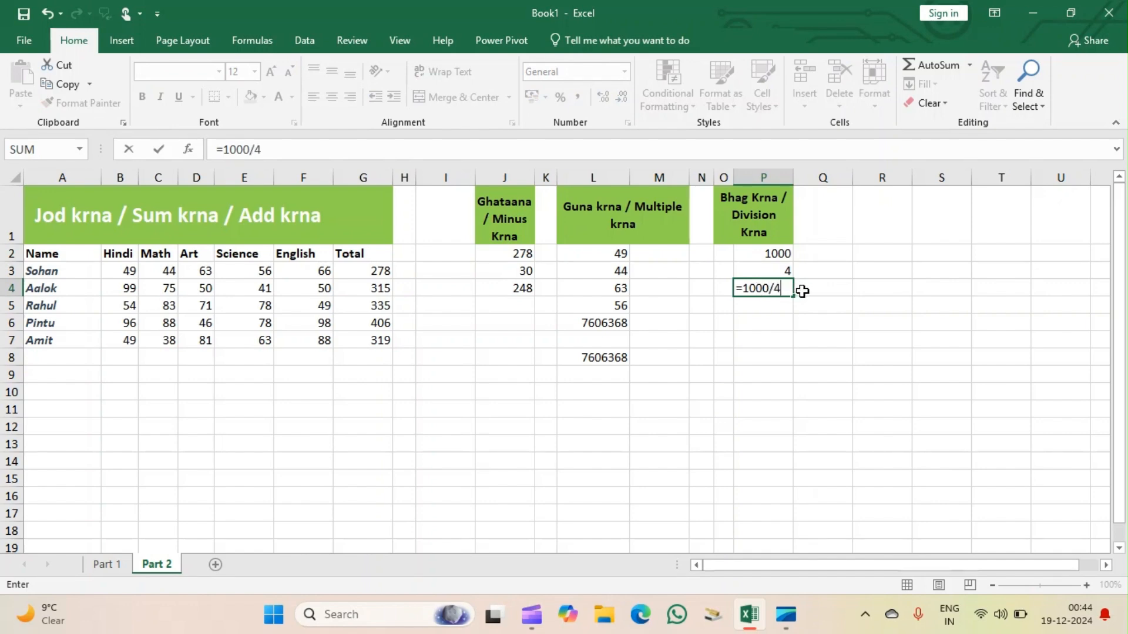
{"action": "key", "text": "Return"}
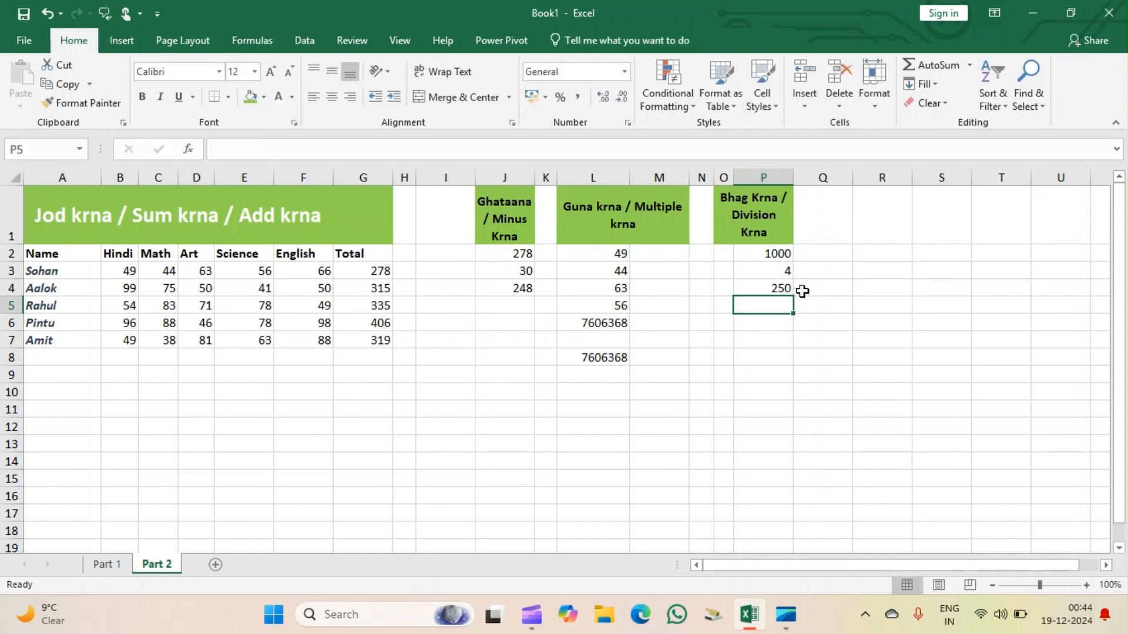
{"action": "left_click", "coordinate": [747, 362]}
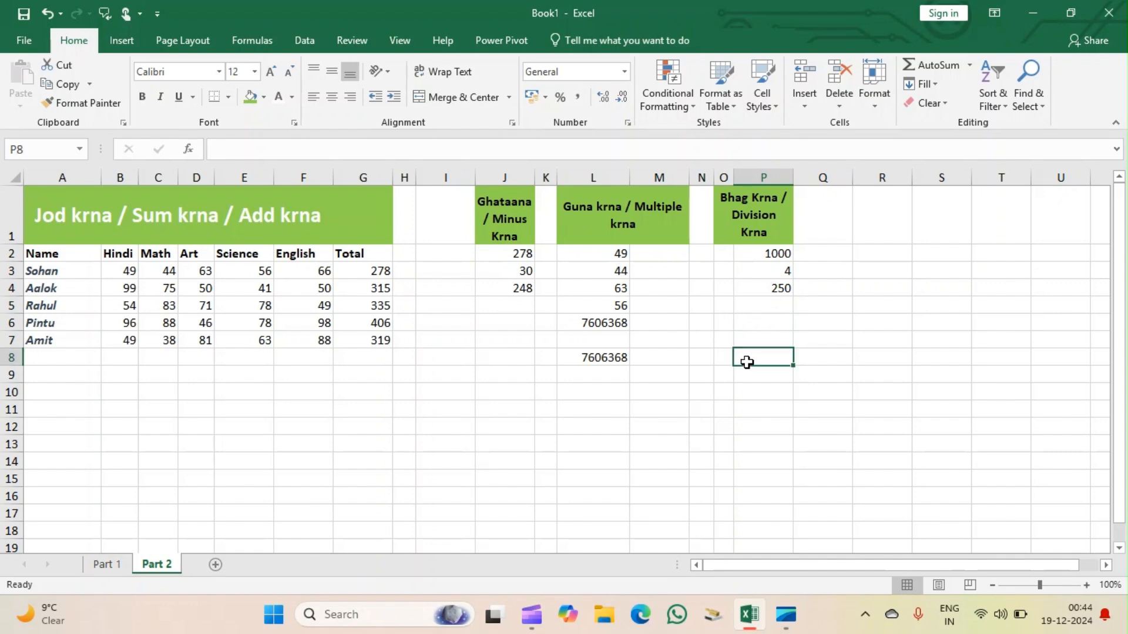
{"action": "type", "text": "=d"}
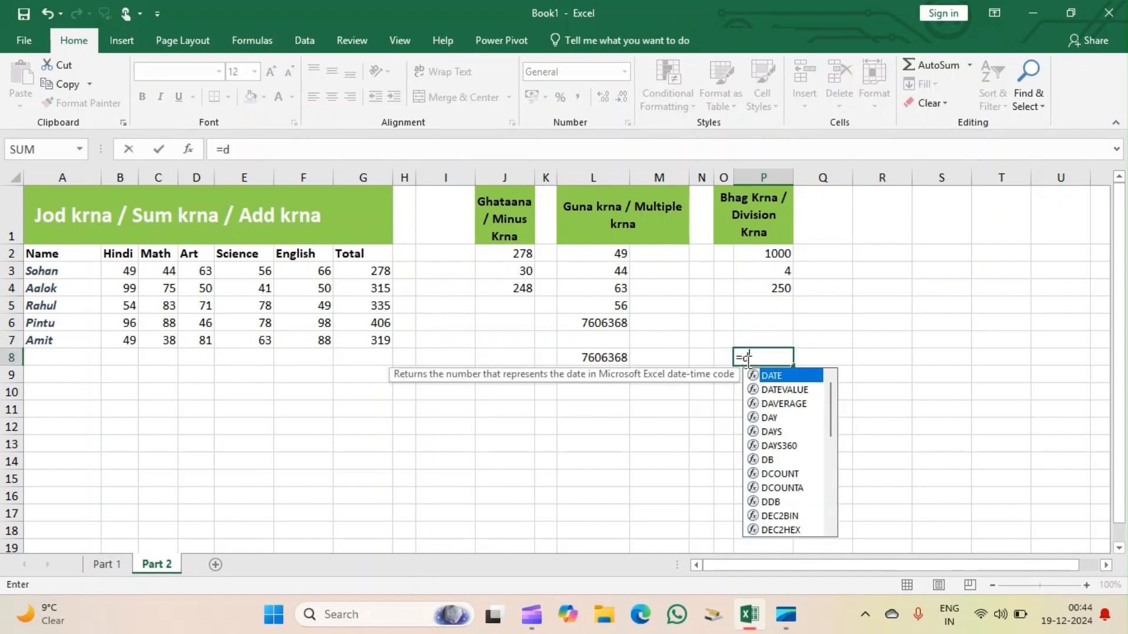
{"action": "type", "text": "i"}
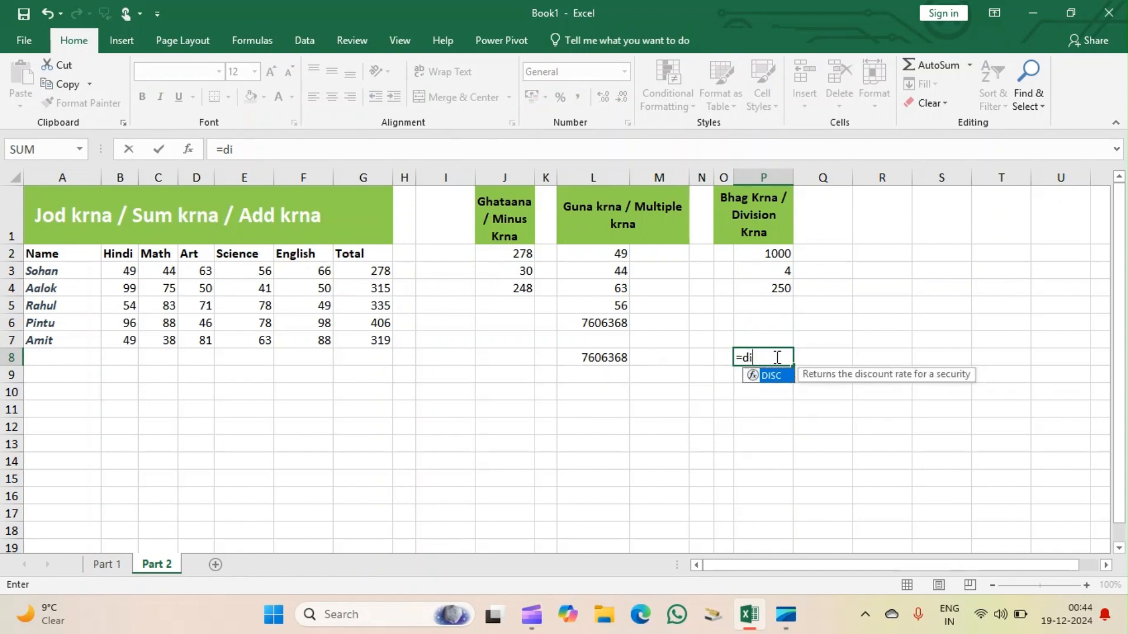
{"action": "key", "text": "BackSpace"}
{"action": "key", "text": "BackSpace"}
{"action": "key", "text": "BackSpace"}
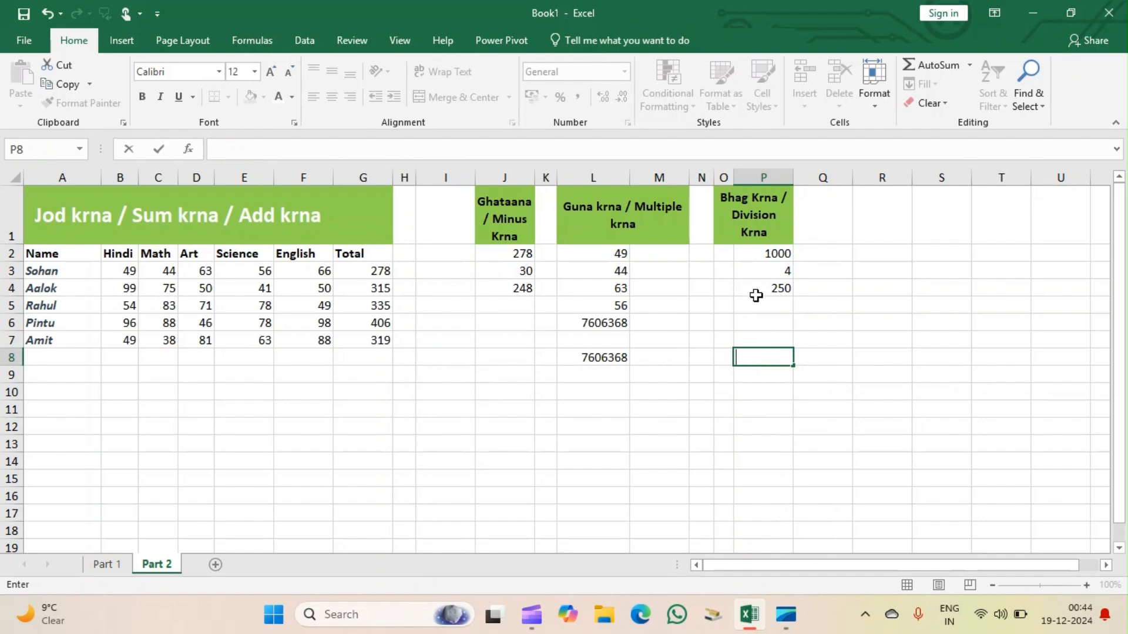
{"action": "left_click", "coordinate": [768, 304]}
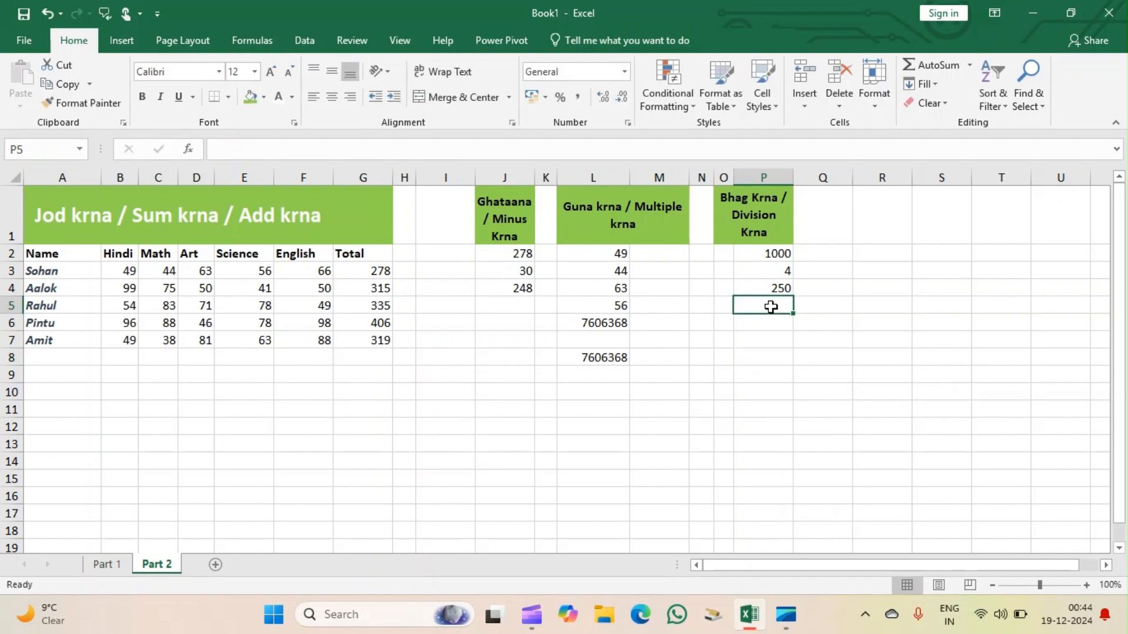
Divide the two numbers in P8 with the cell-reference formula =P2/P3.
{"action": "left_click", "coordinate": [760, 355]}
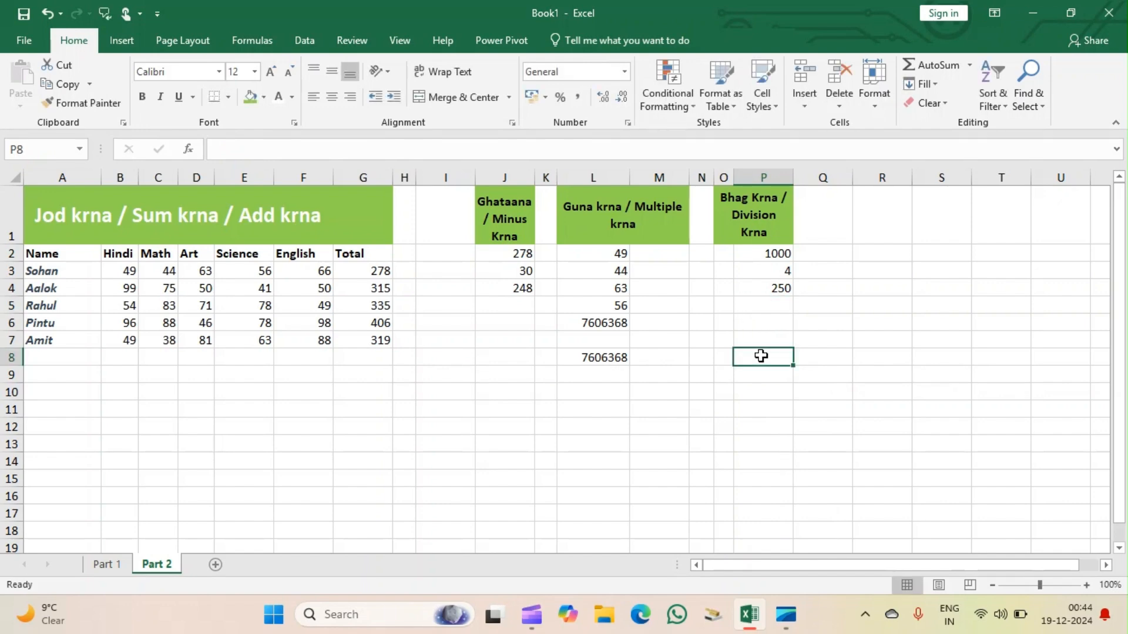
{"action": "type", "text": "="}
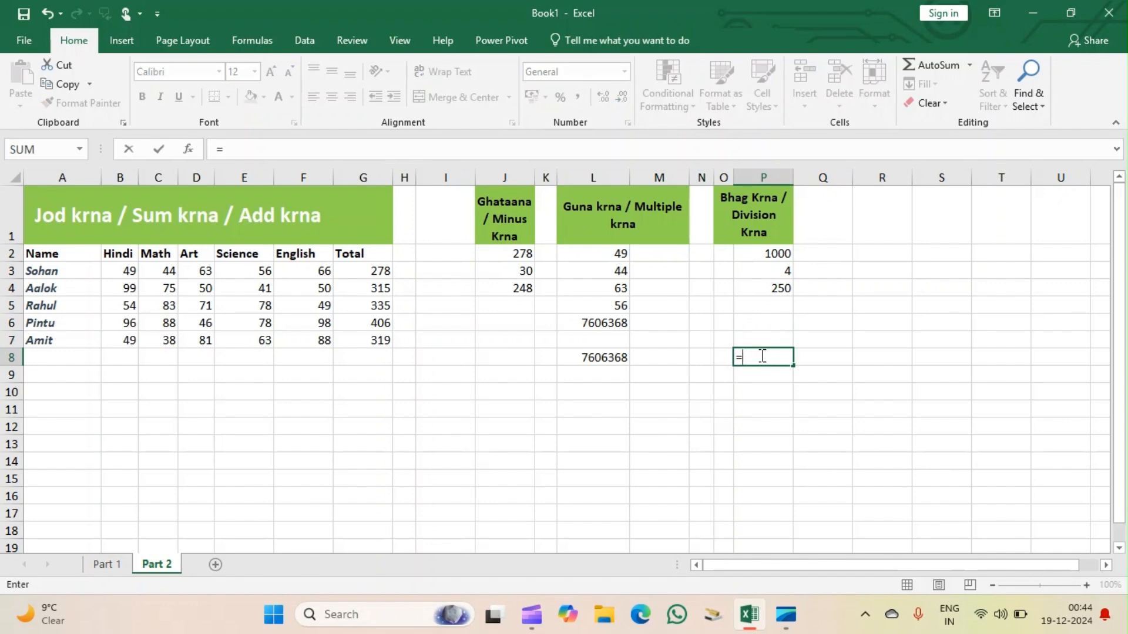
{"action": "left_click", "coordinate": [779, 253]}
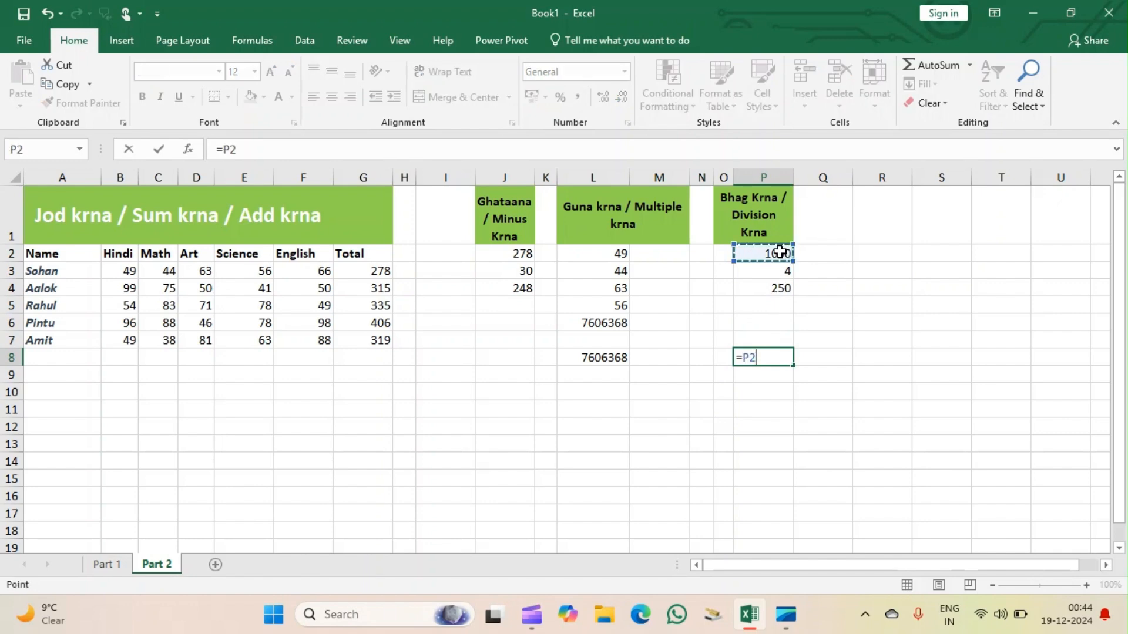
{"action": "type", "text": "/"}
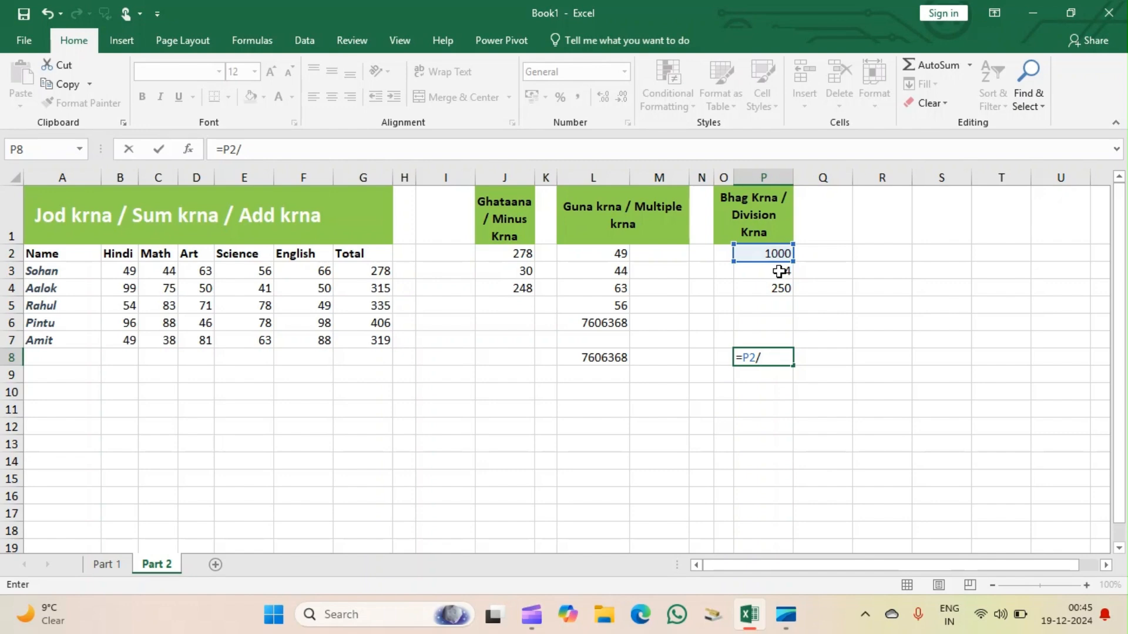
{"action": "left_click", "coordinate": [780, 271]}
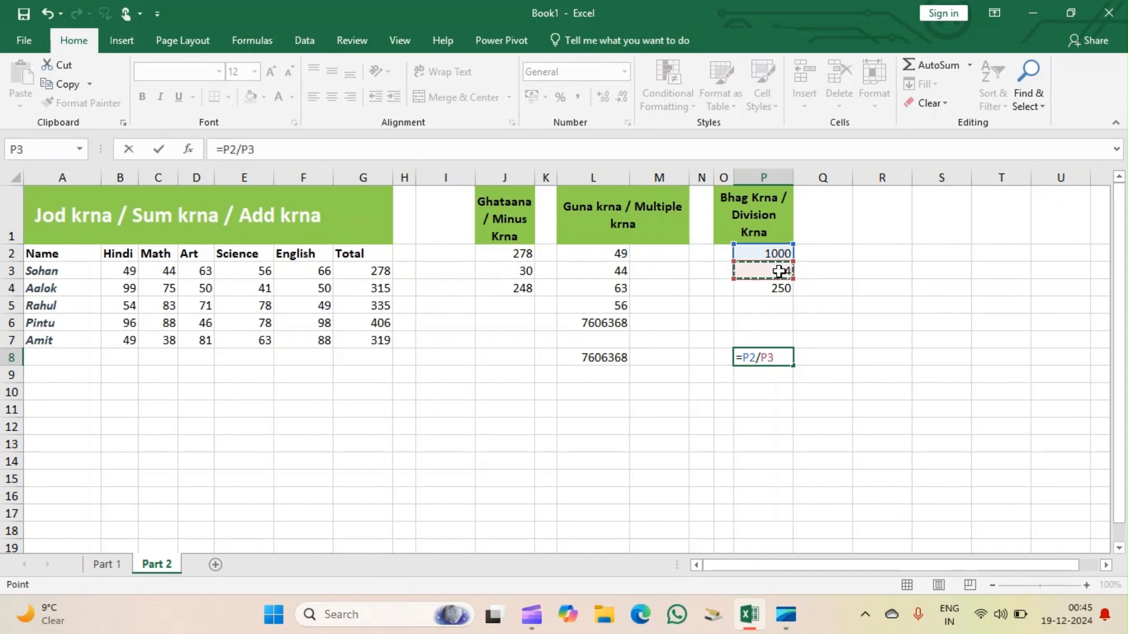
{"action": "key", "text": "Return"}
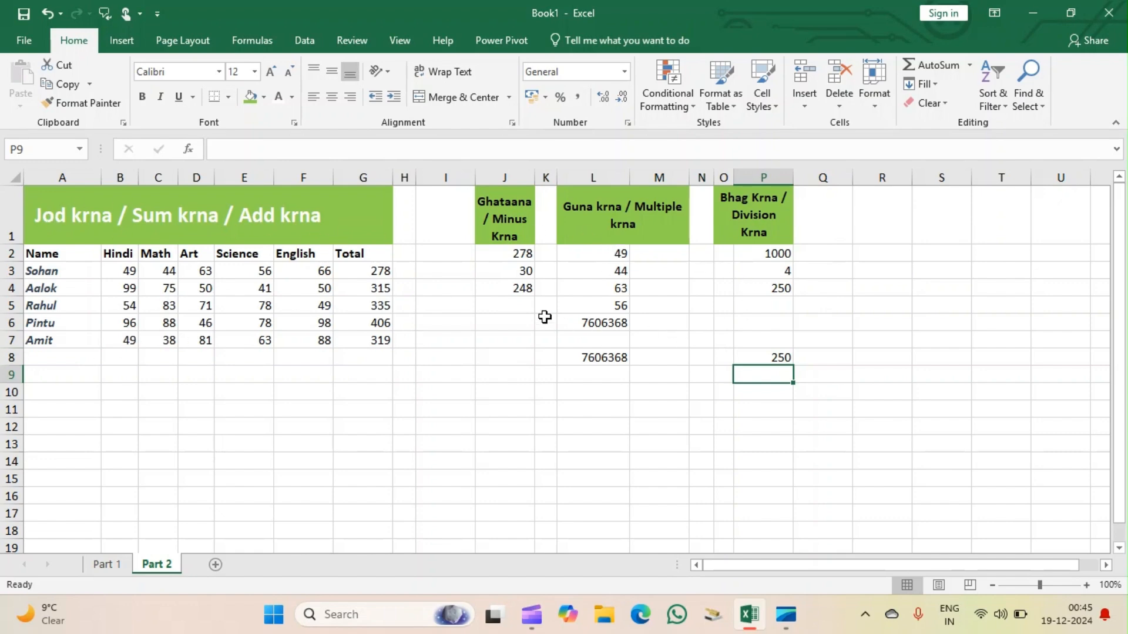
{"action": "left_click", "coordinate": [222, 407]}
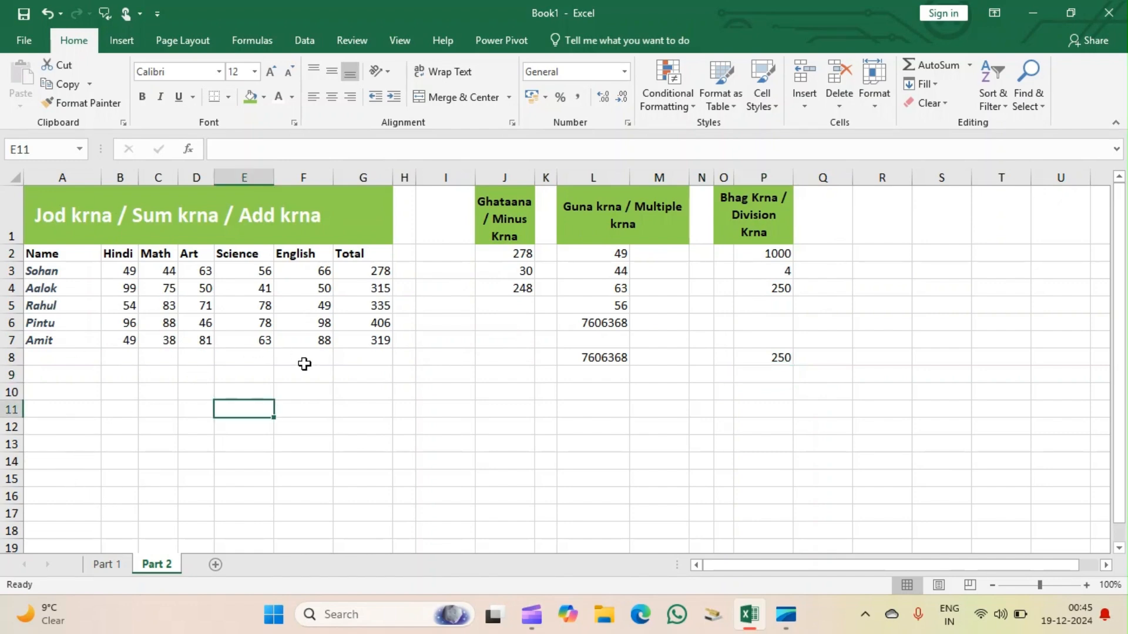
{"action": "left_click", "coordinate": [70, 370]}
{"action": "left_click", "coordinate": [159, 377]}
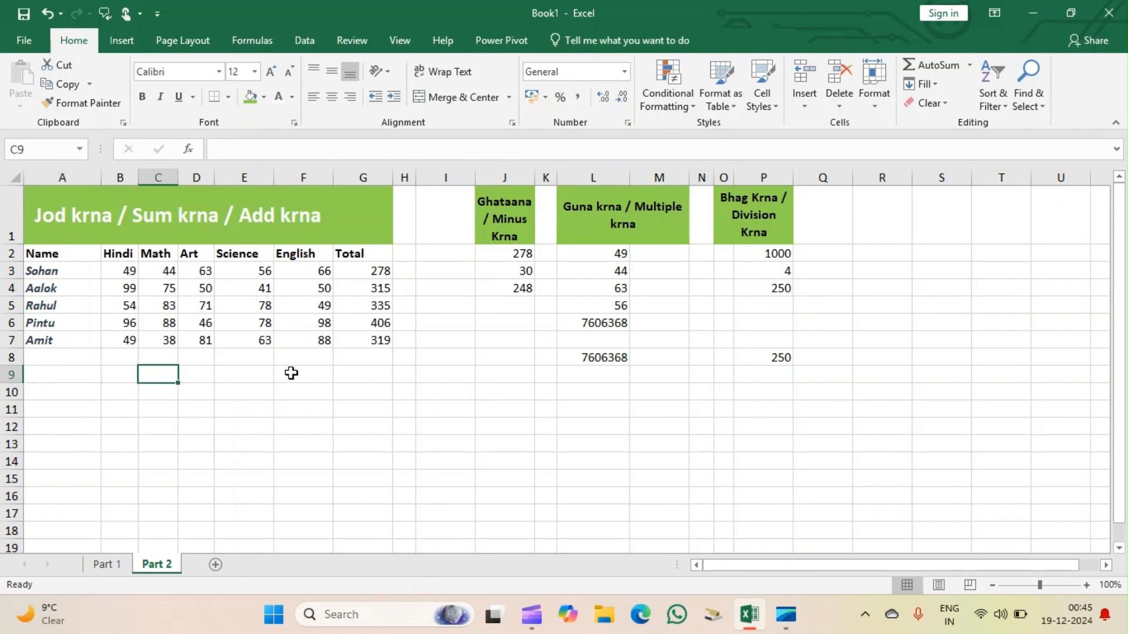
{"action": "left_click", "coordinate": [255, 375]}
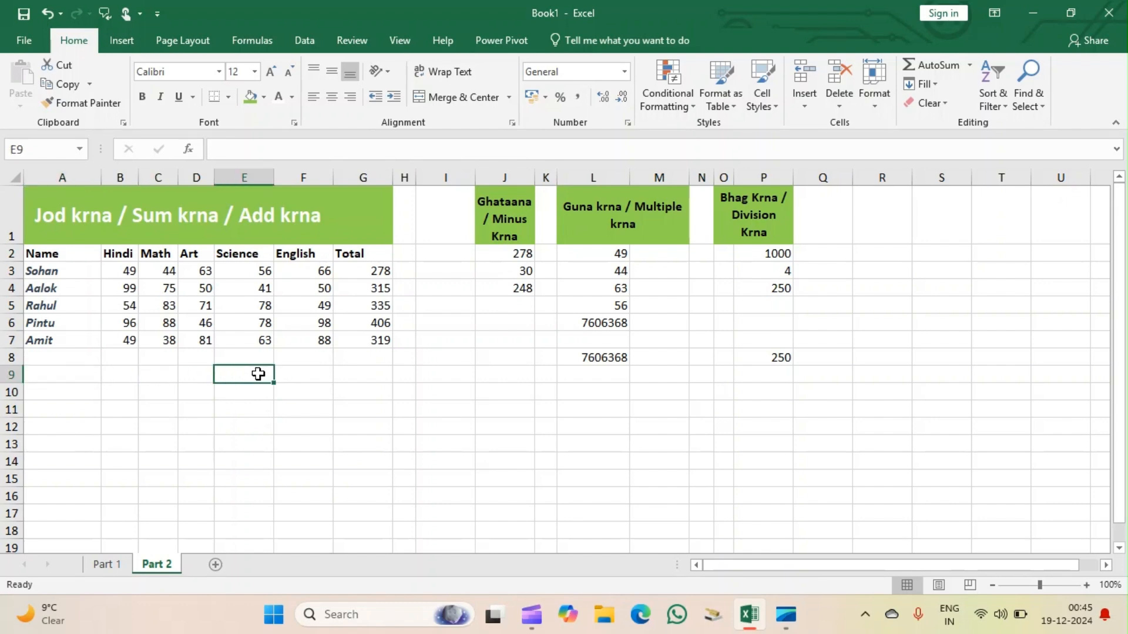
{"action": "left_click", "coordinate": [360, 374]}
{"action": "left_click", "coordinate": [434, 372]}
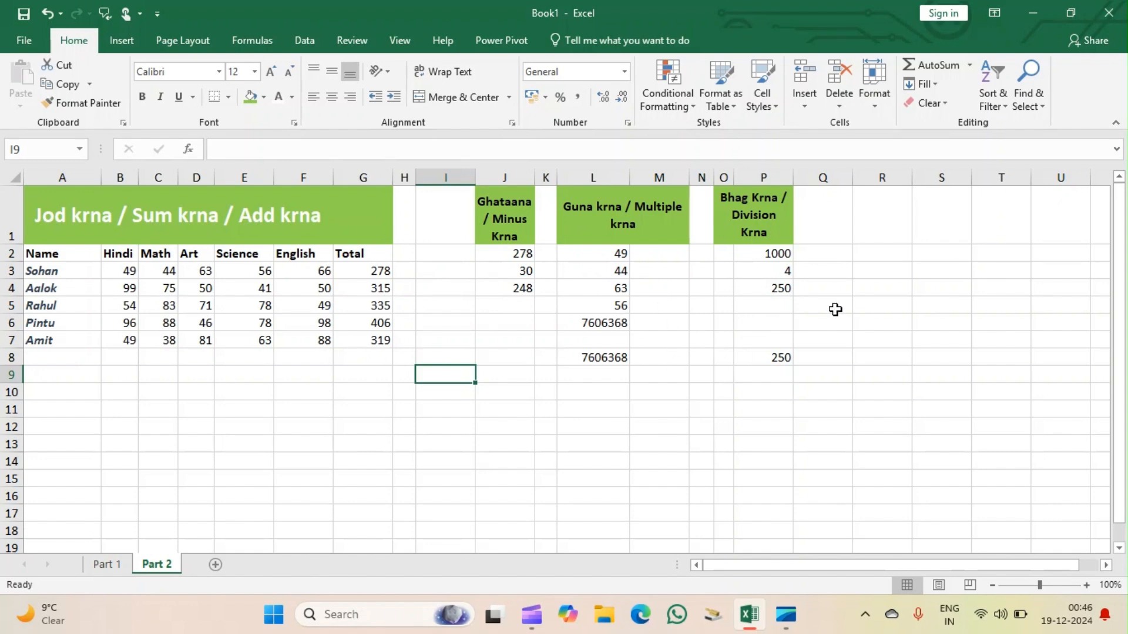
{"action": "left_click", "coordinate": [236, 423]}
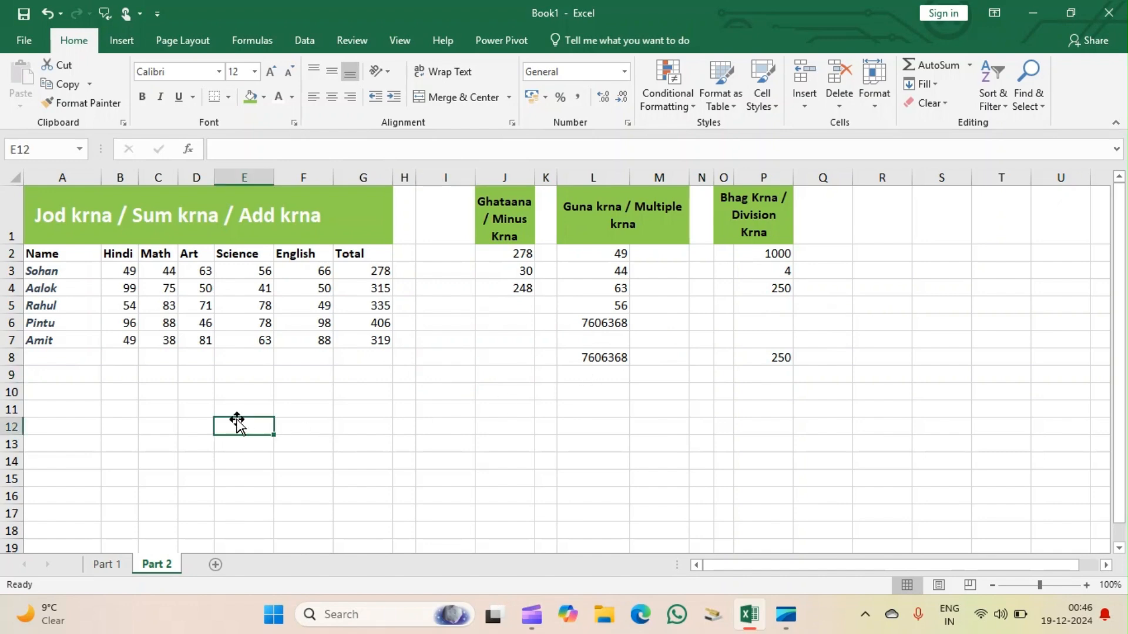
{"action": "left_click", "coordinate": [144, 425]}
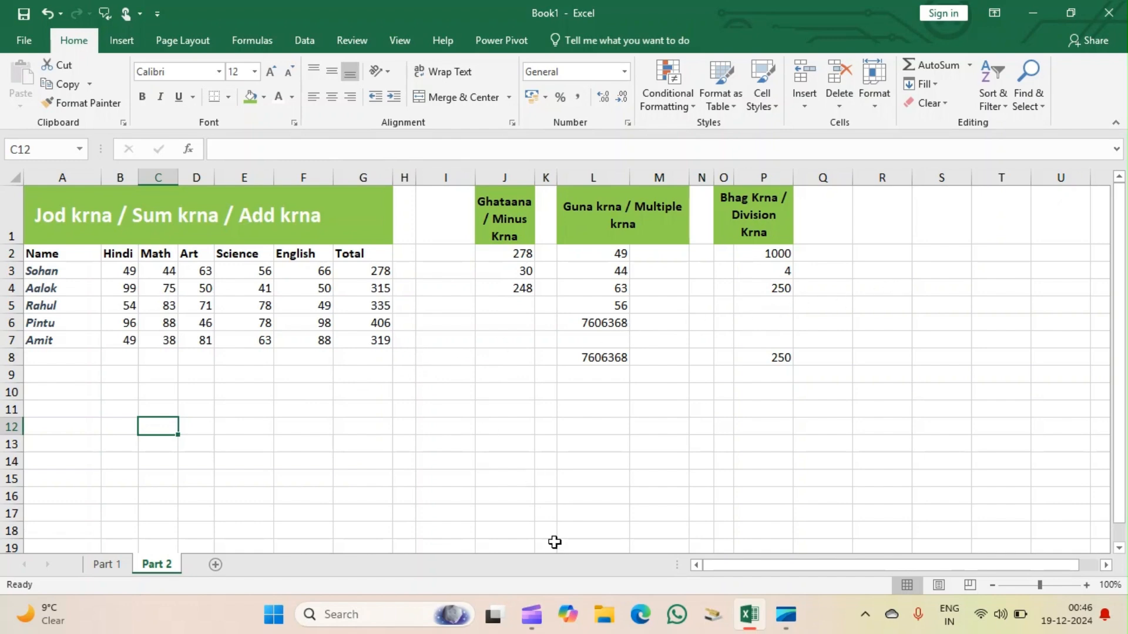
Switch to Microsoft Clipchamp and stop the running screen recording.
{"action": "left_click", "coordinate": [532, 617]}
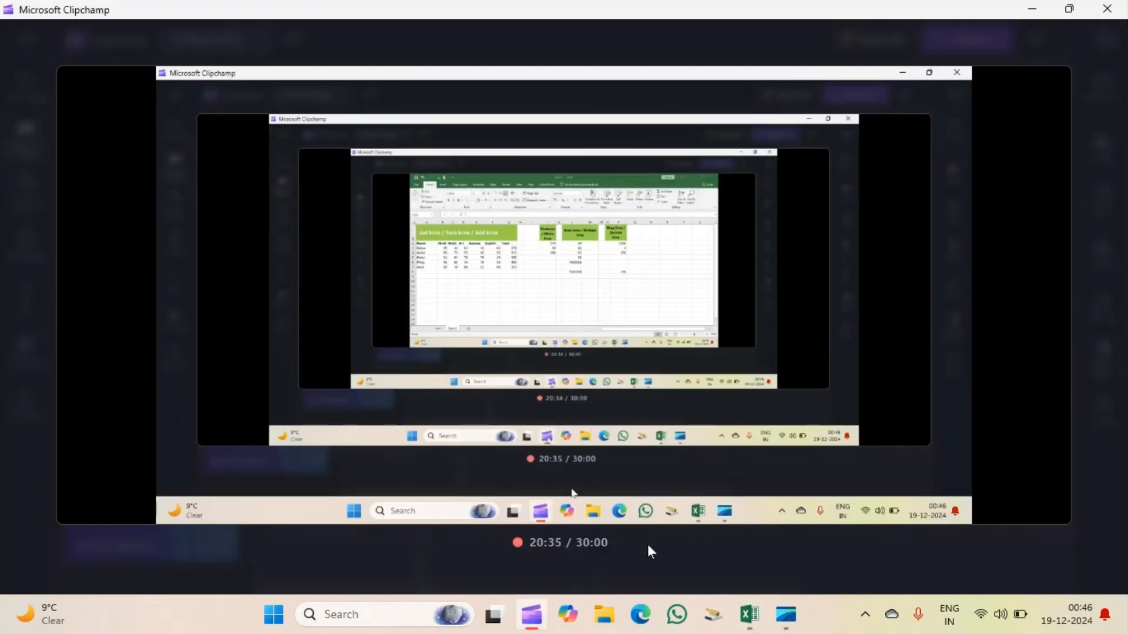
{"action": "mouse_move", "coordinate": [724, 516]}
{"action": "left_click", "coordinate": [588, 540]}
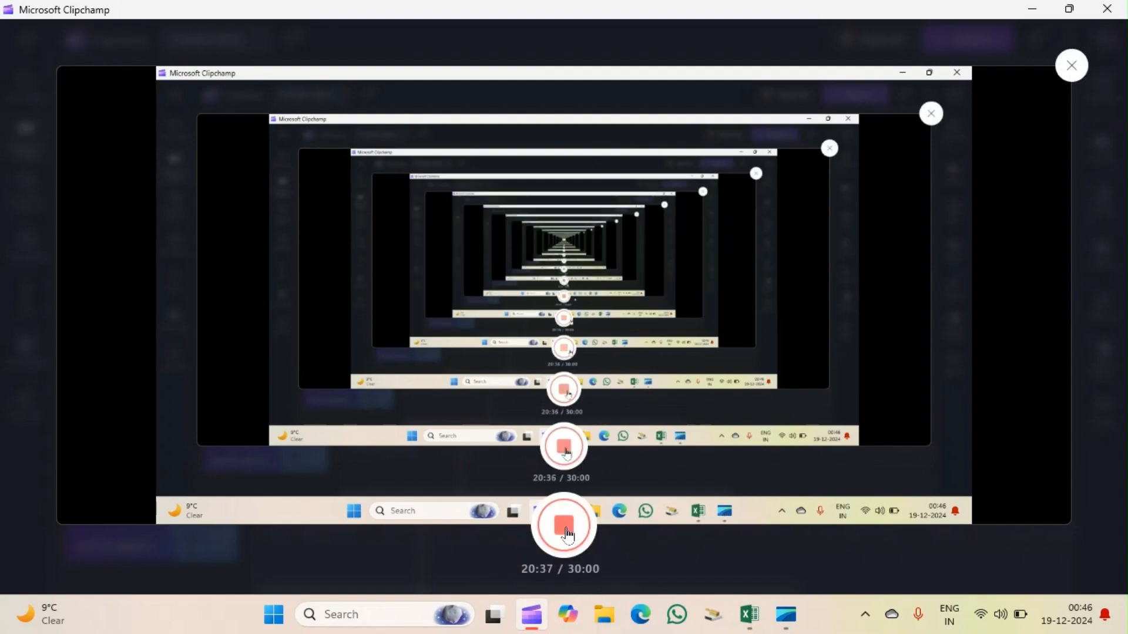